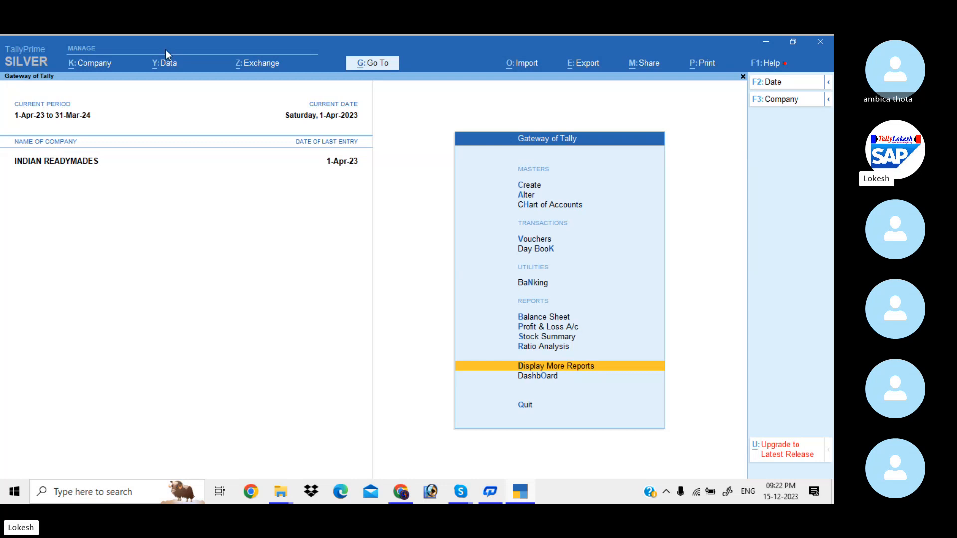
# Create a company named Universal Computer Needs with Andhra Pradesh as its state
pyautogui.click(106, 65)
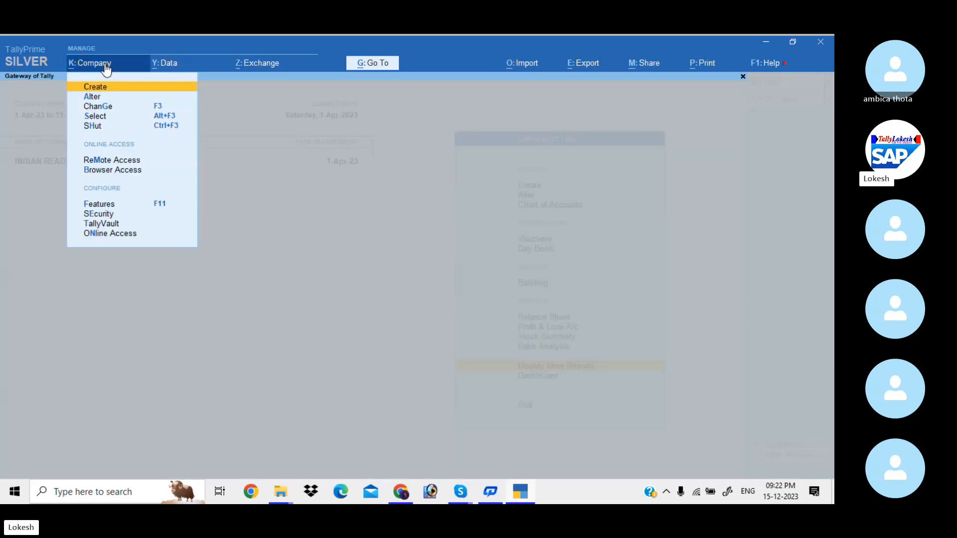
pyautogui.press('Return')
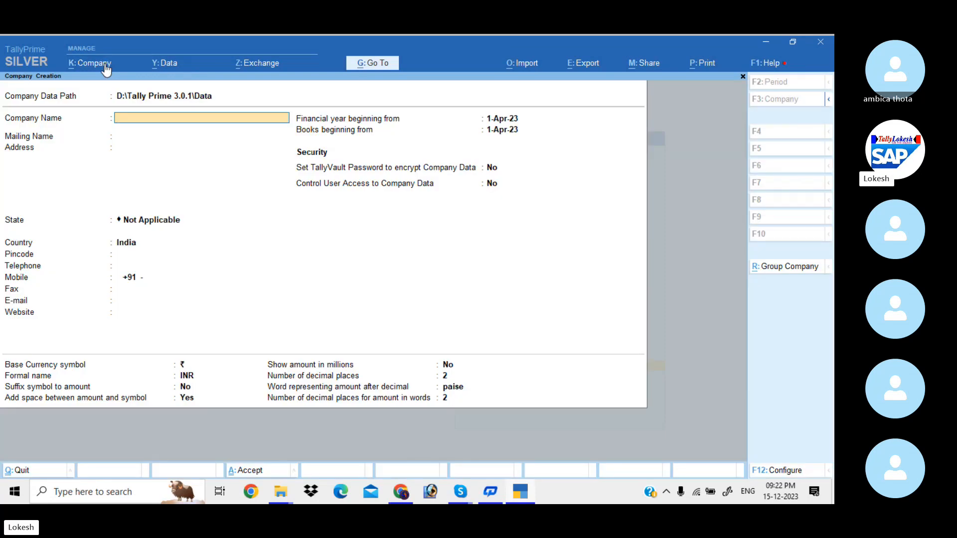
pyautogui.write('Universal Computer Needs')
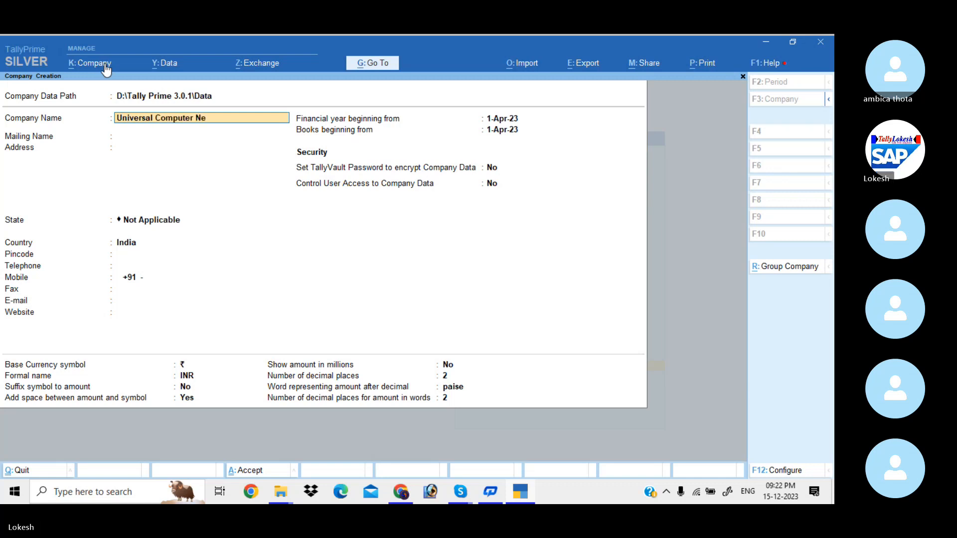
pyautogui.press('Return')
pyautogui.press('Return')
pyautogui.press('Return')
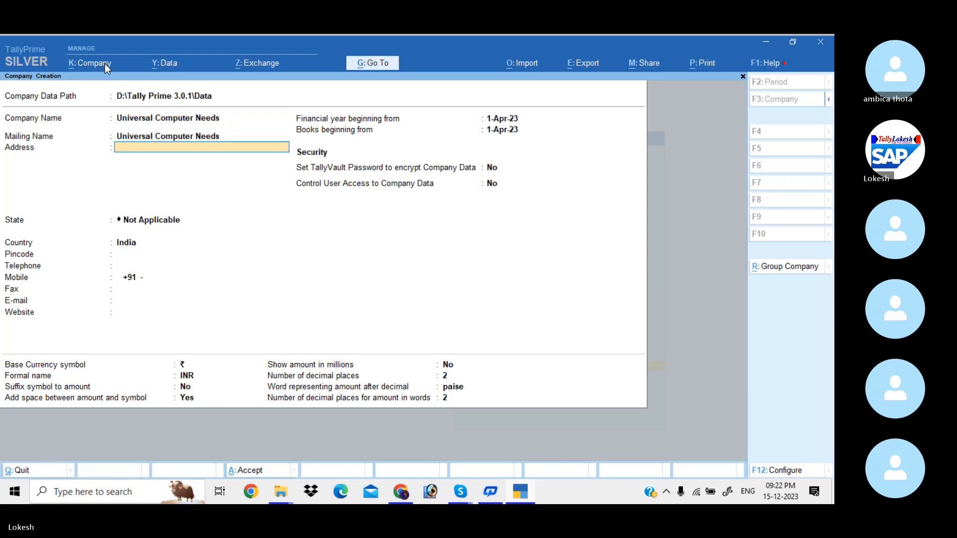
pyautogui.press('Down')
pyautogui.press('Down')
pyautogui.press('Return')
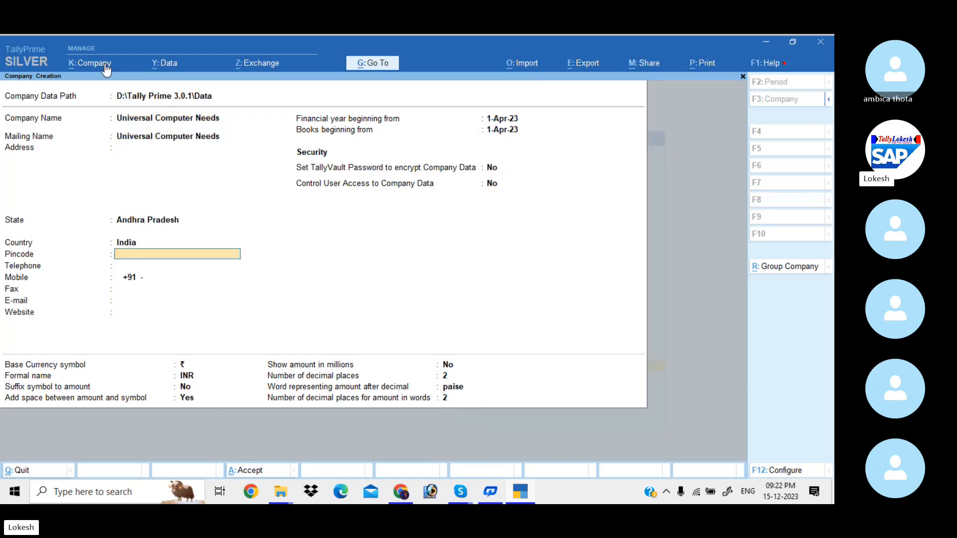
pyautogui.hotkey('ctrl', 'a')
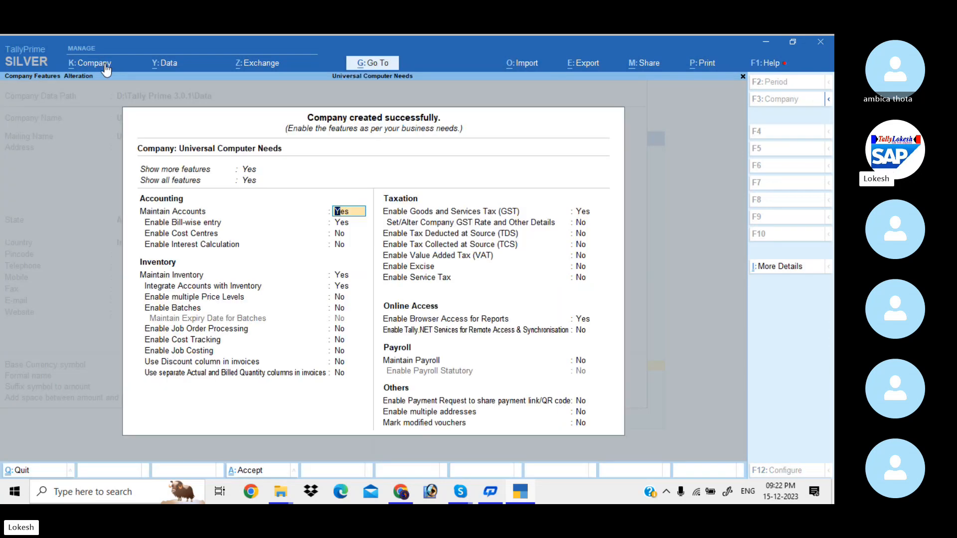
# Disable bill-wise entry in the company features and keep the other accounting and inventory options as they are
pyautogui.press('Return')
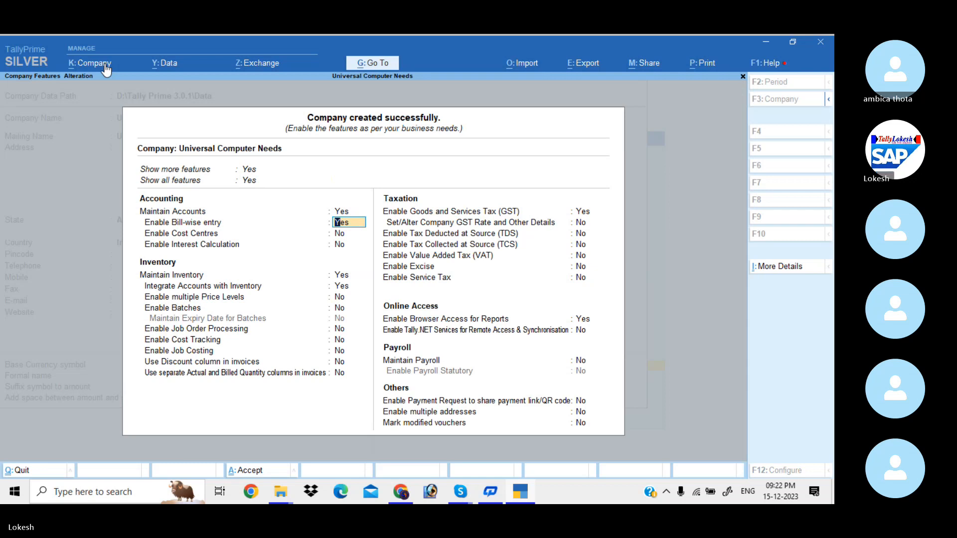
pyautogui.press('n')
pyautogui.press('Return')
pyautogui.press('Return')
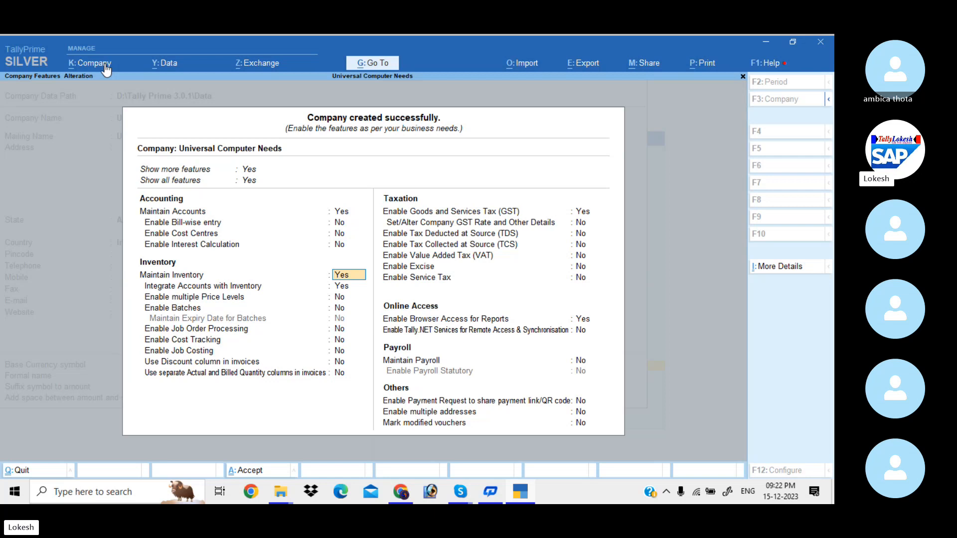
pyautogui.press('Return')
pyautogui.press('Return')
pyautogui.press('Return')
pyautogui.press('Return')
pyautogui.press('Return')
pyautogui.press('Return')
pyautogui.press('Return')
pyautogui.press('Return')
pyautogui.press('Return')
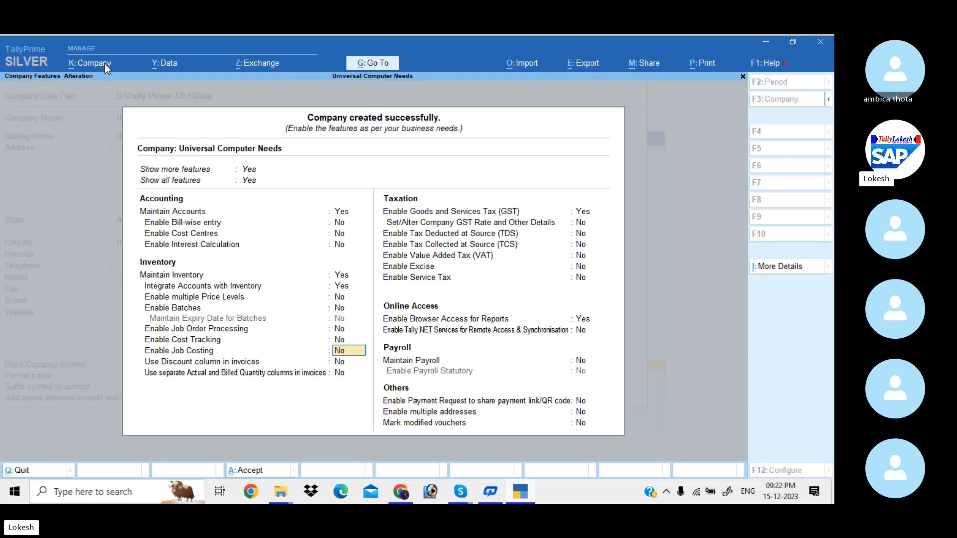
# Disable Goods and Services Tax and browser access for reports, and accept the company features
pyautogui.press('n')
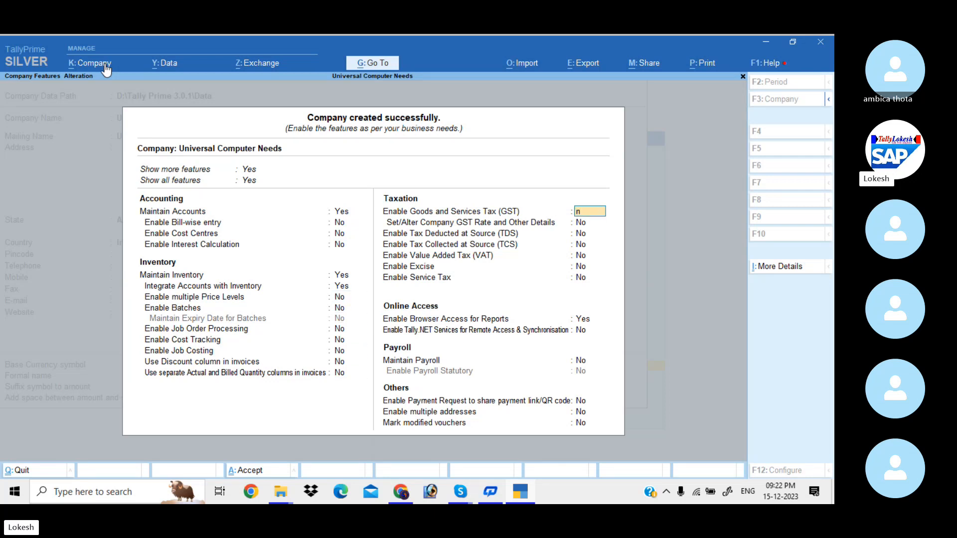
pyautogui.press('Return')
pyautogui.press('Return')
pyautogui.press('Return')
pyautogui.press('Return')
pyautogui.press('Return')
pyautogui.press('Return')
pyautogui.press('n')
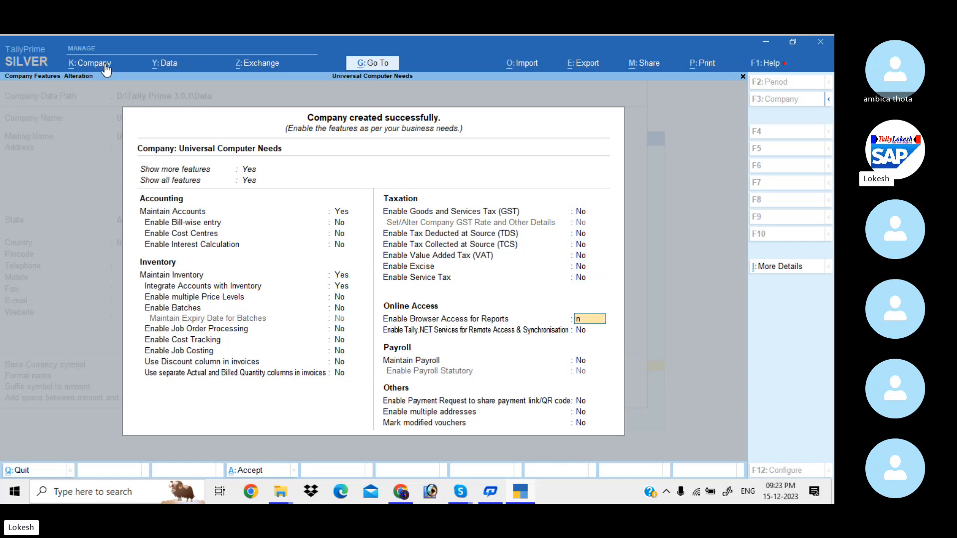
pyautogui.press('Return')
pyautogui.press('Return')
pyautogui.press('Return')
pyautogui.press('Return')
pyautogui.press('Return')
pyautogui.press('Return')
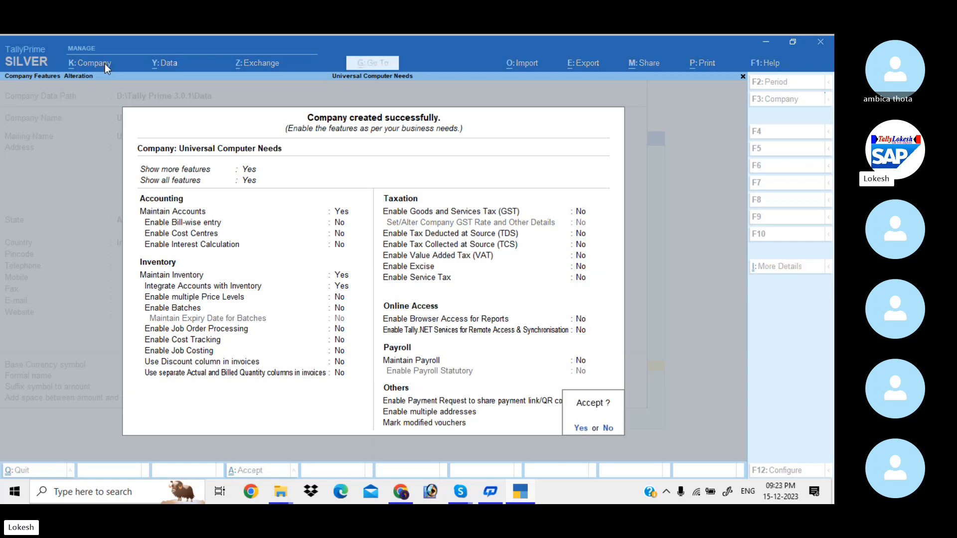
pyautogui.press('y')
# Create a ledger named Capital under the Capital Account group
pyautogui.press('Down')
pyautogui.press('Down')
pyautogui.press('Down')
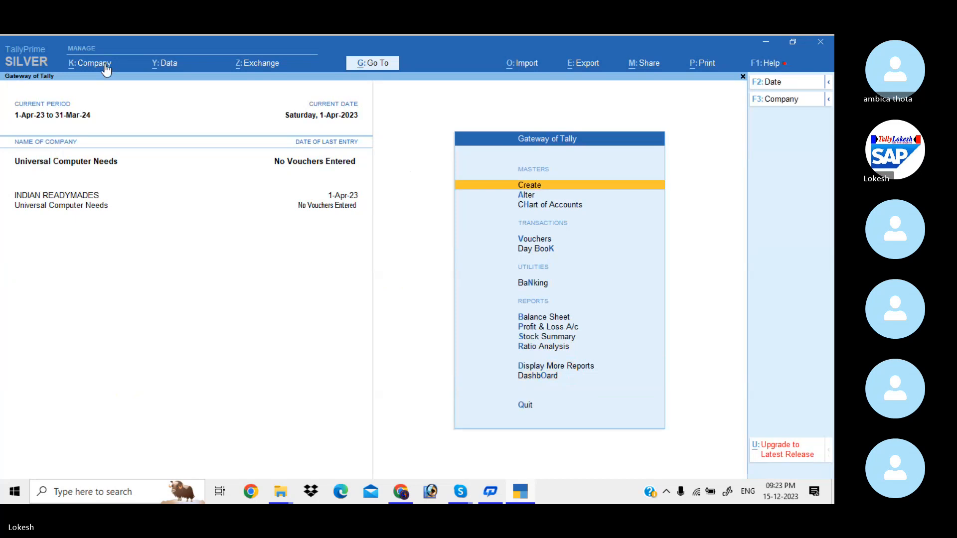
pyautogui.press('Return')
pyautogui.press('Down')
pyautogui.press('Return')
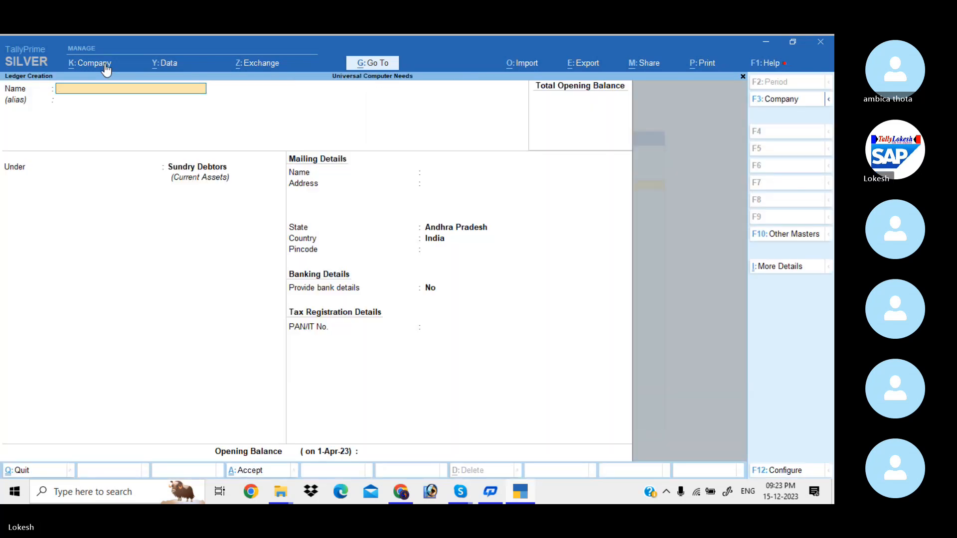
pyautogui.write('Capital')
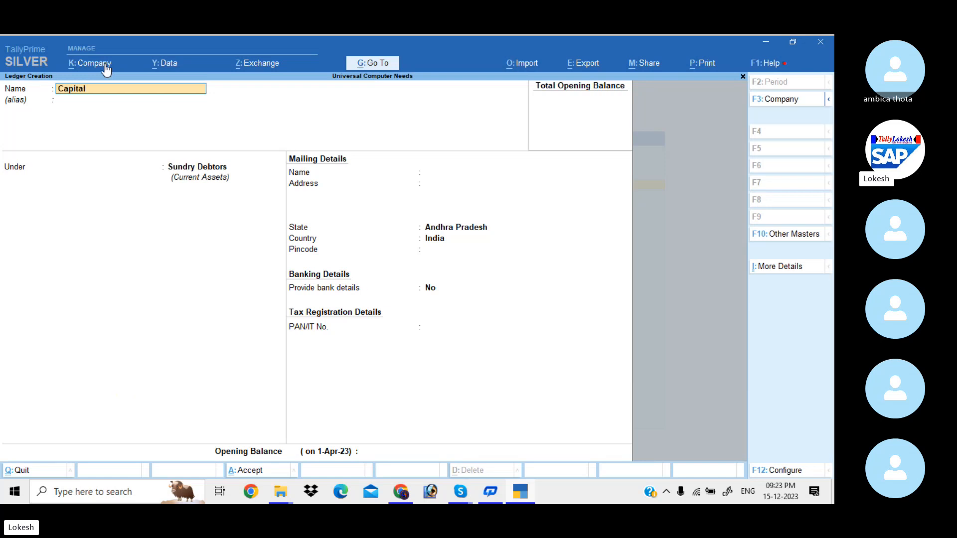
pyautogui.press('Return')
pyautogui.write('Cas')
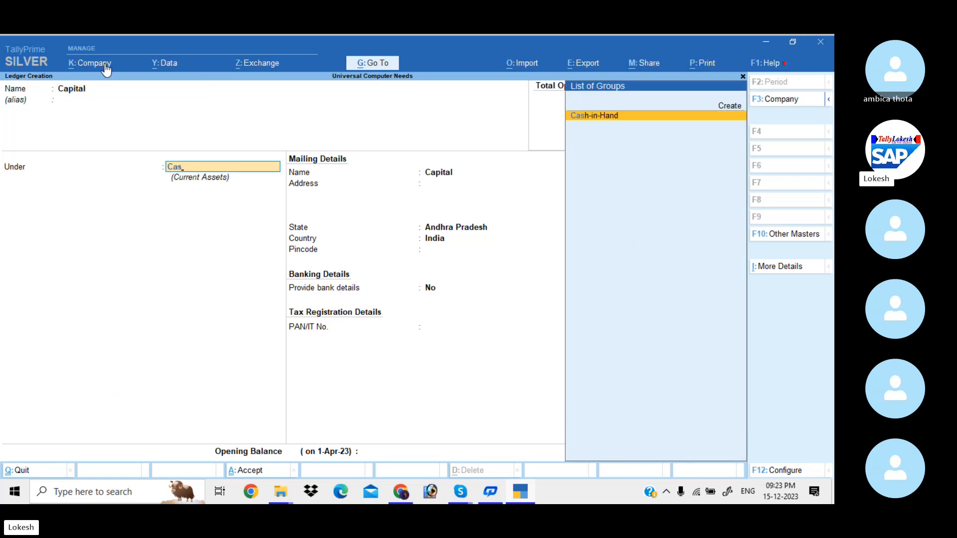
pyautogui.press('BackSpace')
pyautogui.press('Down')
pyautogui.press('Return')
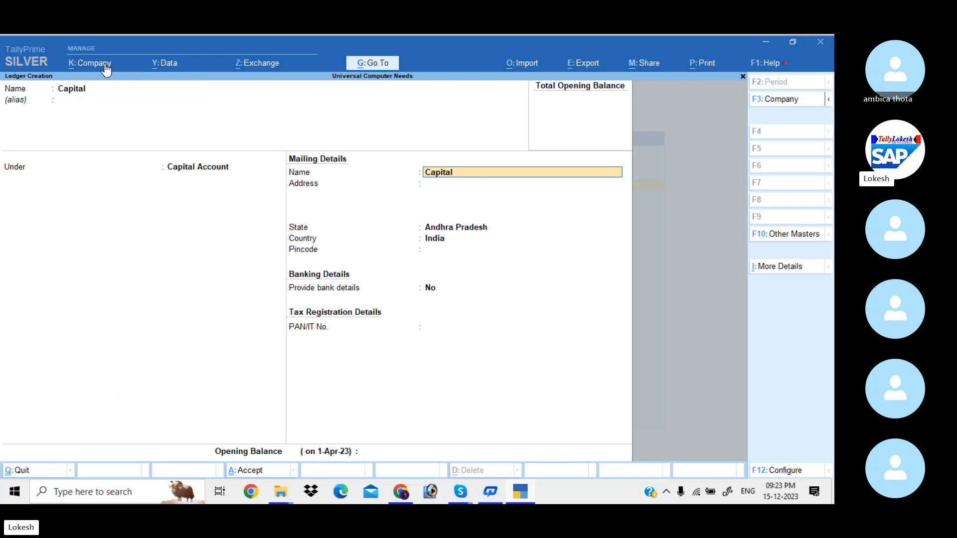
pyautogui.hotkey('ctrl', 'a')
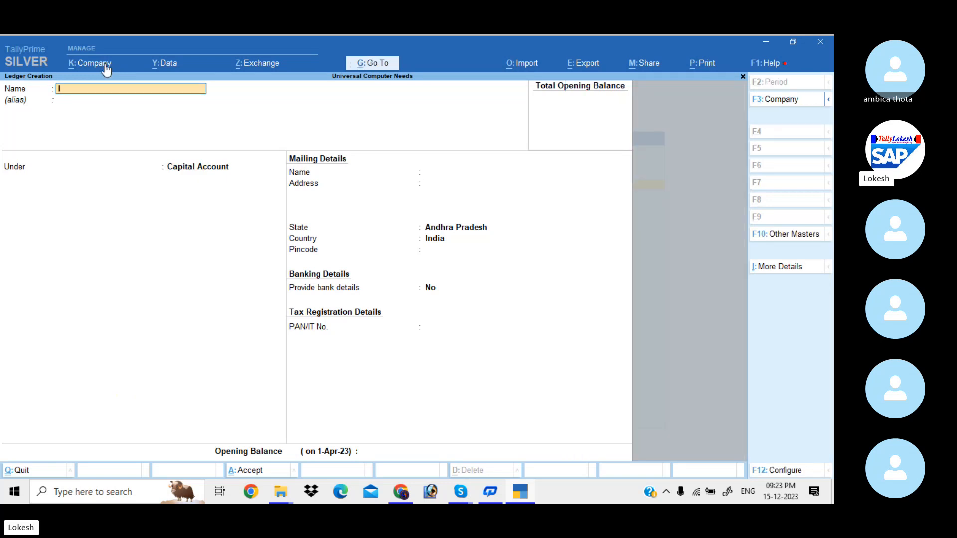
# Create a ledger named Icici Bank under Bank Accounts, leaving the account number and bank codes blank
pyautogui.write('Icici Bank')
pyautogui.press('Return')
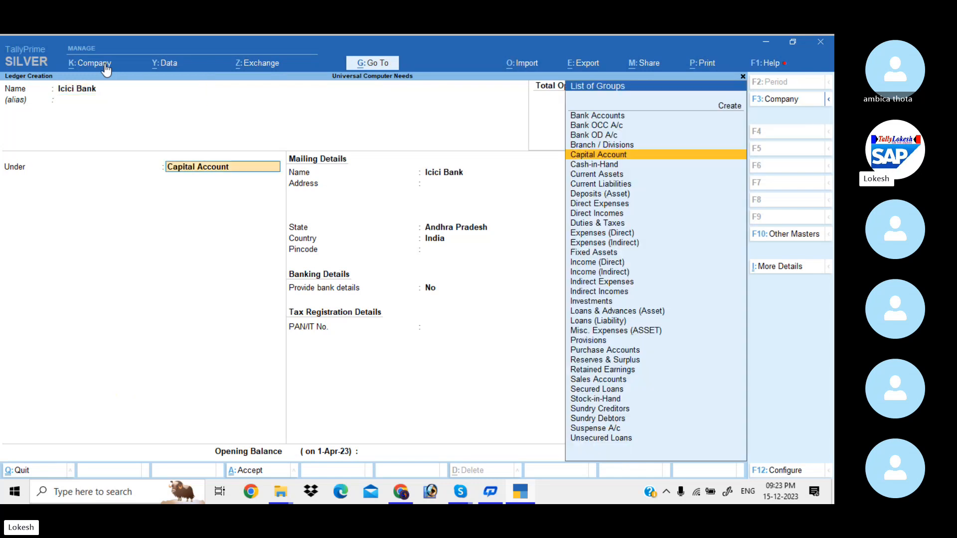
pyautogui.write('Ba')
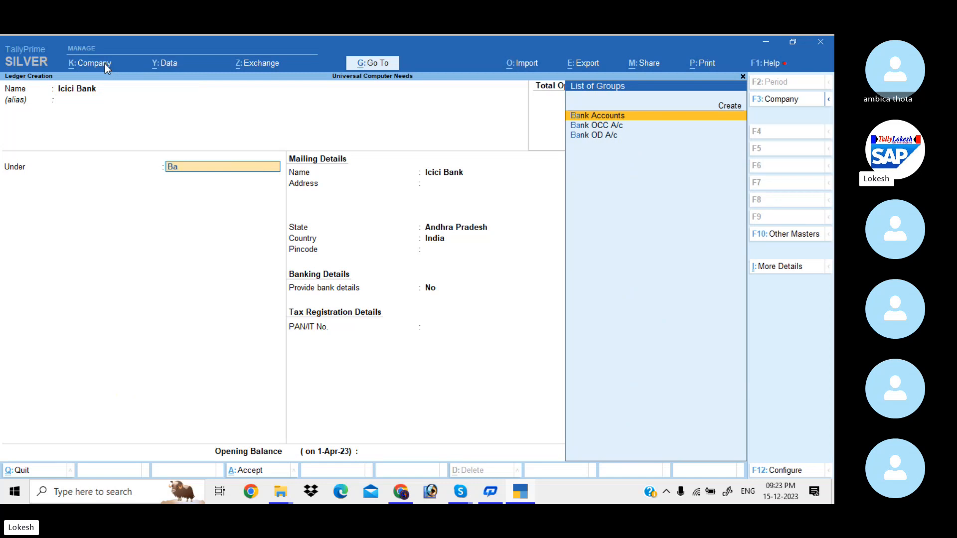
pyautogui.press('Return')
pyautogui.press('Return')
pyautogui.press('Return')
pyautogui.press('Return')
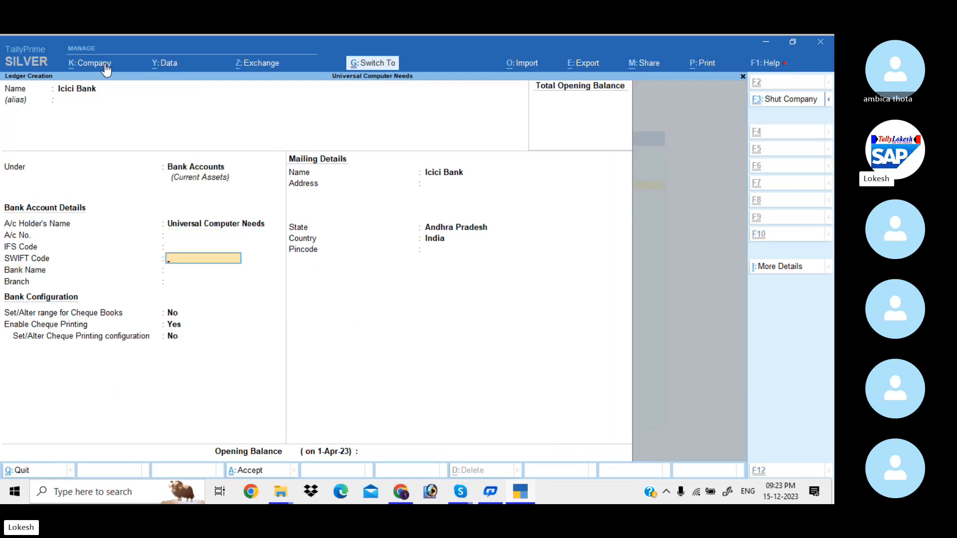
pyautogui.hotkey('ctrl', 'a')
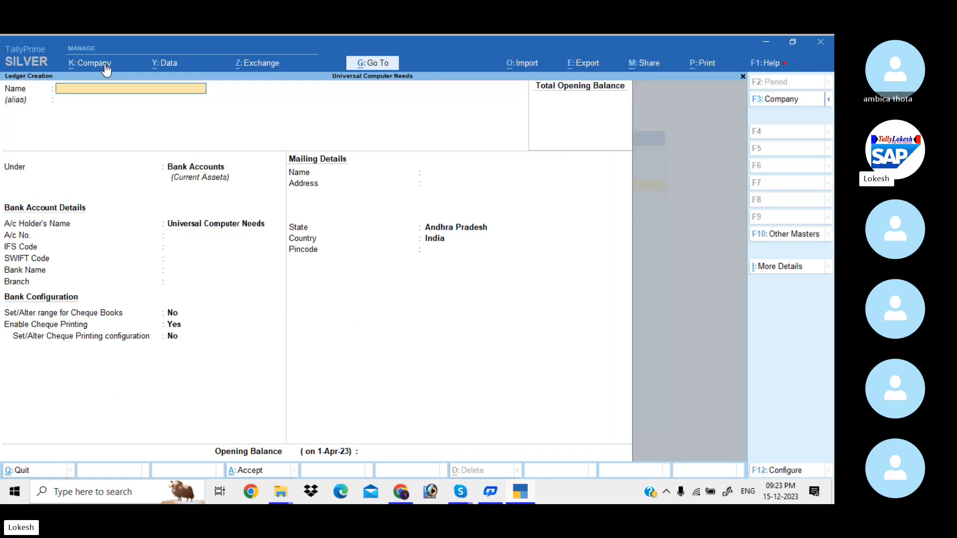
# Create a ledger named Purchase under the Purchase Accounts group
pyautogui.write('Purchase')
pyautogui.press('Return')
pyautogui.press('Return')
pyautogui.write('Pu')
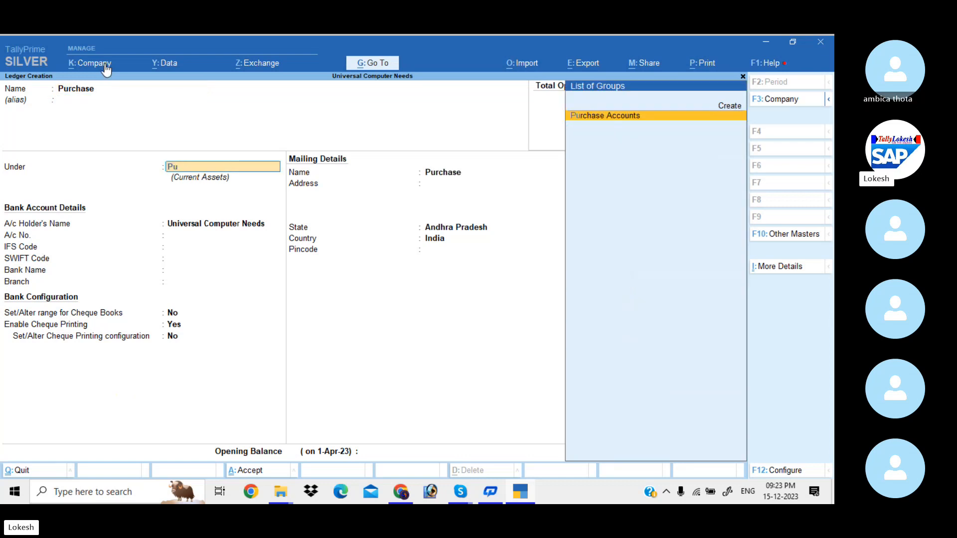
pyautogui.press('Return')
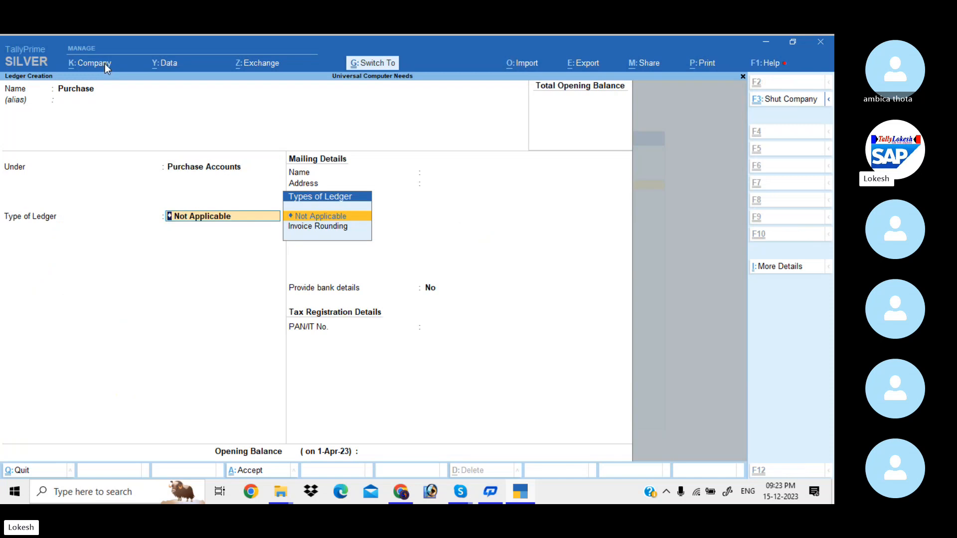
pyautogui.hotkey('ctrl', 'a')
# Create a ledger named Australia Computer Needs under Sundry Creditors, keeping Andhra Pradesh and India as state and country
pyautogui.write('Aus')
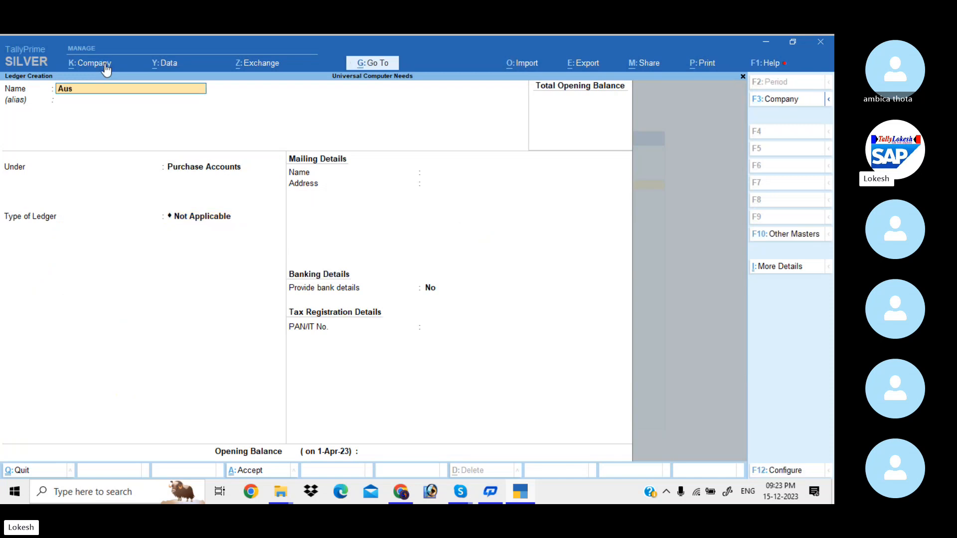
pyautogui.write('tralia ')
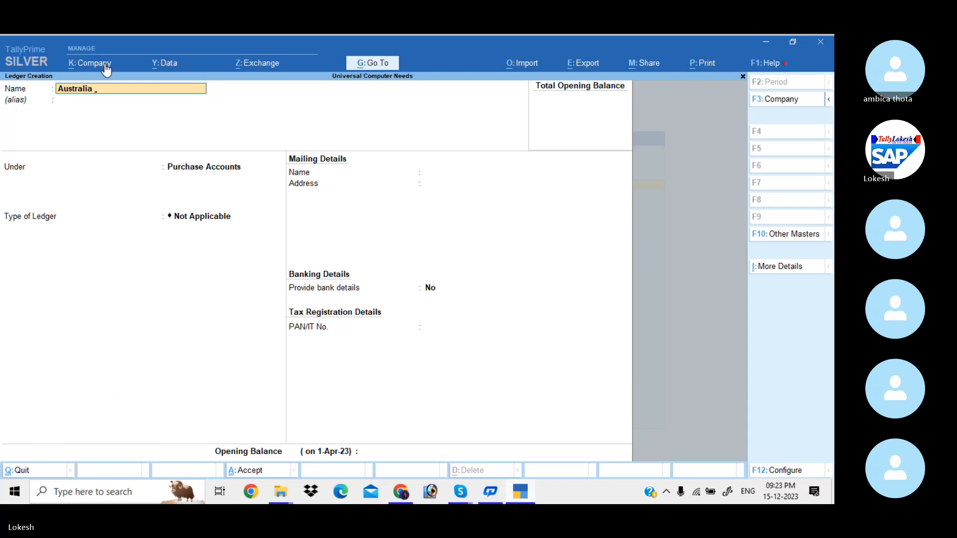
pyautogui.write('Computer Needs')
pyautogui.press('Return')
pyautogui.write('Sun')
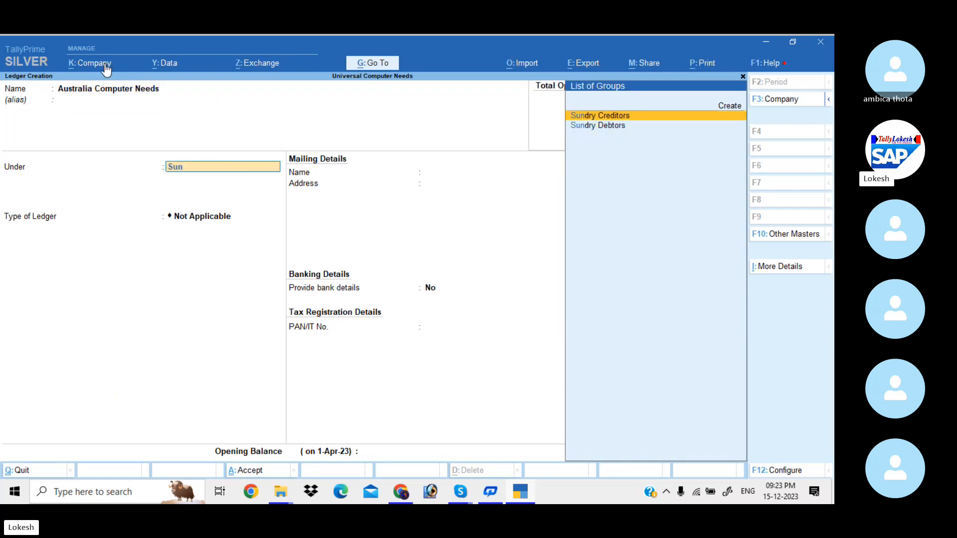
pyautogui.press('Return')
pyautogui.press('Return')
pyautogui.press('Return')
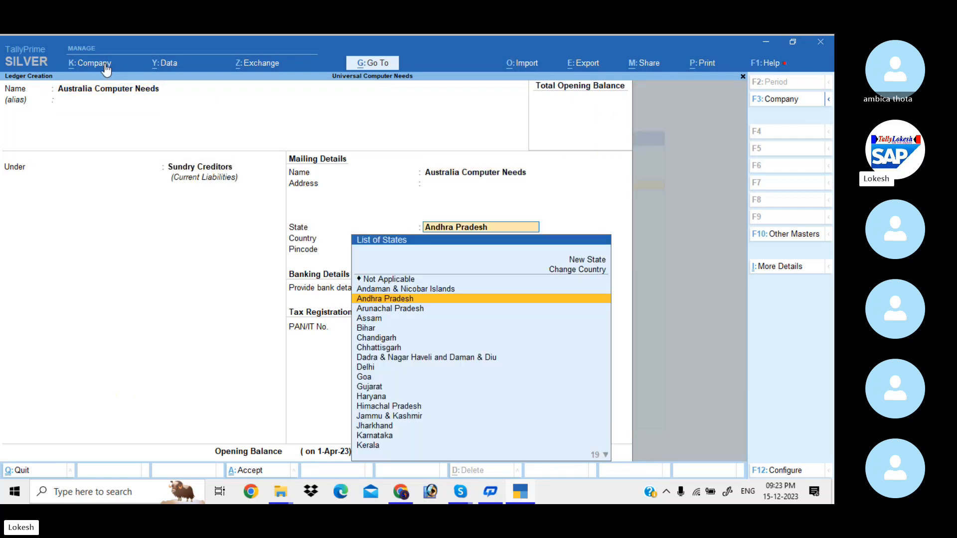
pyautogui.press('Return')
pyautogui.press('BackSpace')
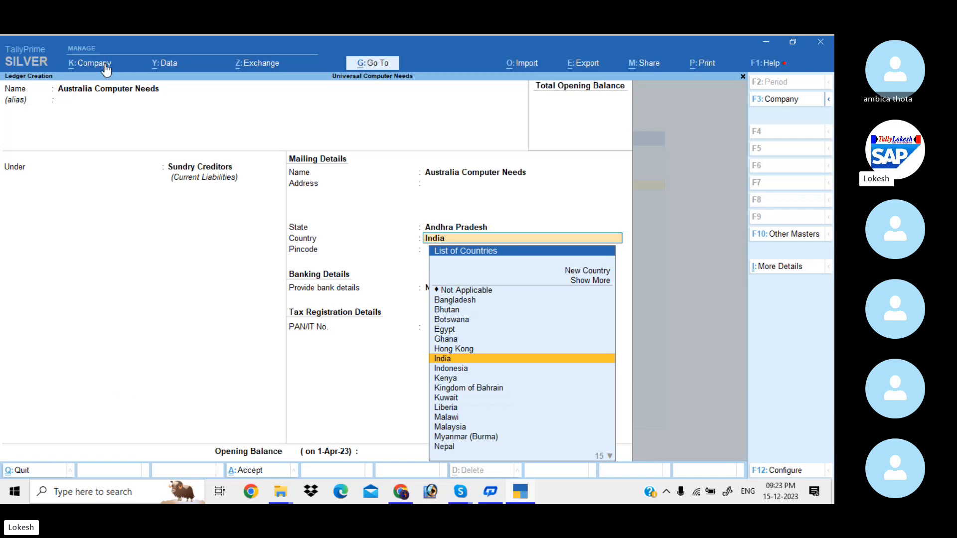
pyautogui.press('Return')
pyautogui.press('Return')
pyautogui.press('Return')
pyautogui.press('Return')
pyautogui.press('Return')
pyautogui.press('Return')
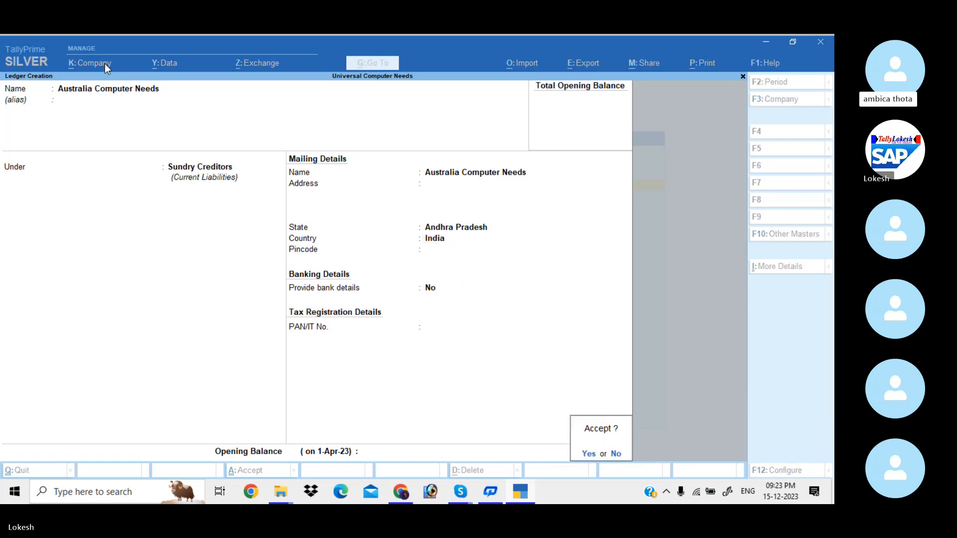
# Create a ledger named Sales under the Sales Accounts group
pyautogui.write('Sales')
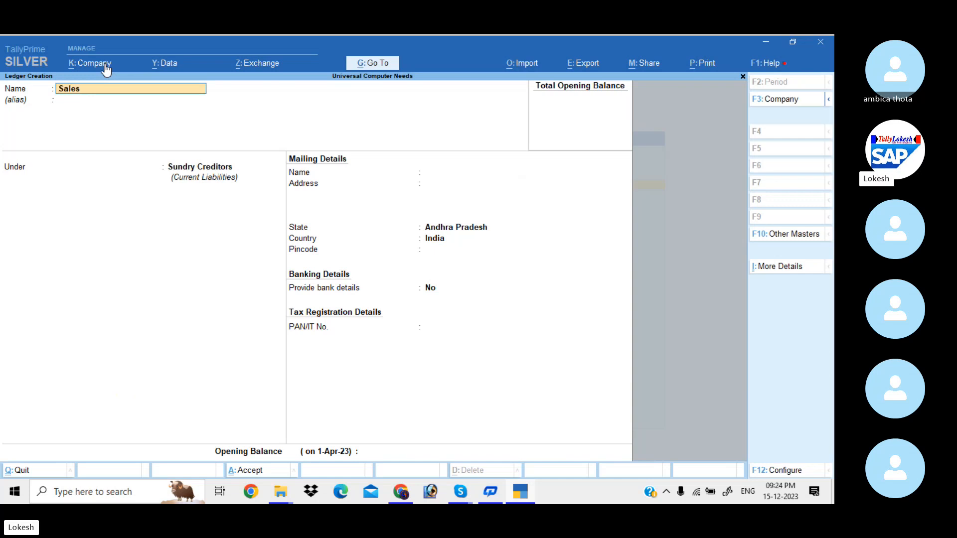
pyautogui.press('Return')
pyautogui.press('Return')
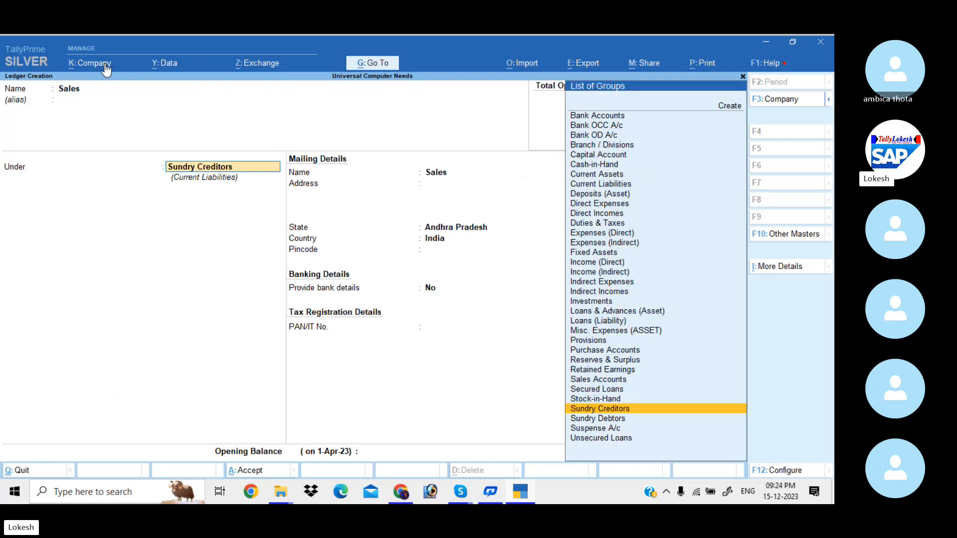
pyautogui.write('sa')
pyautogui.press('Return')
pyautogui.press('Return')
pyautogui.press('Return')
pyautogui.press('Return')
pyautogui.press('Return')
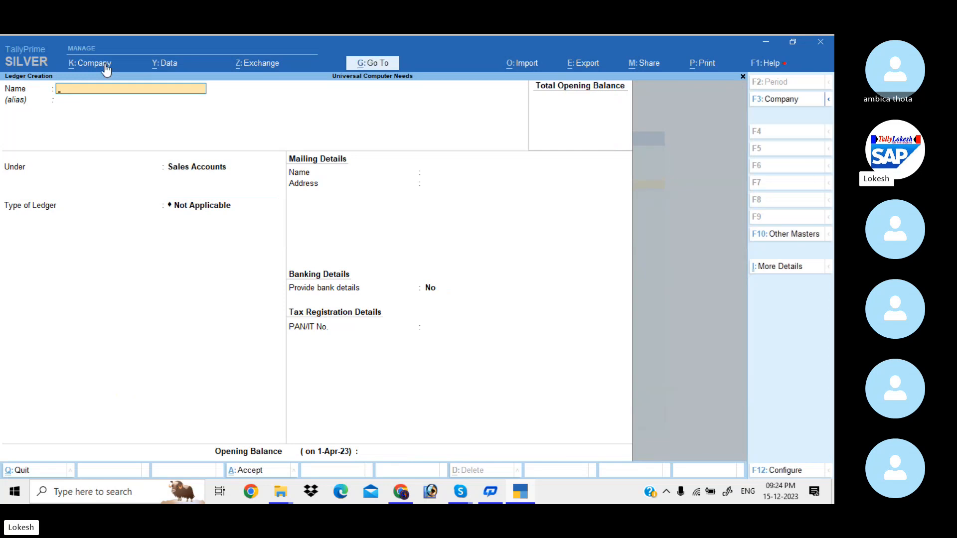
# Create a ledger named Kuwait Computer World under Sundry Debtors, keeping Andhra Pradesh and India as state and country
pyautogui.write('Kuwait Computer')
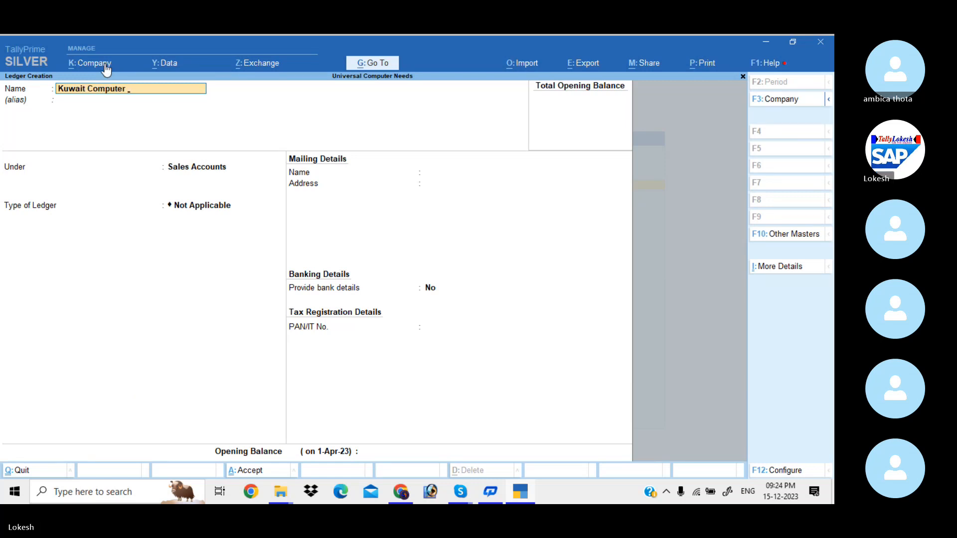
pyautogui.write(' World')
pyautogui.press('Return')
pyautogui.press('Return')
pyautogui.write('Sun')
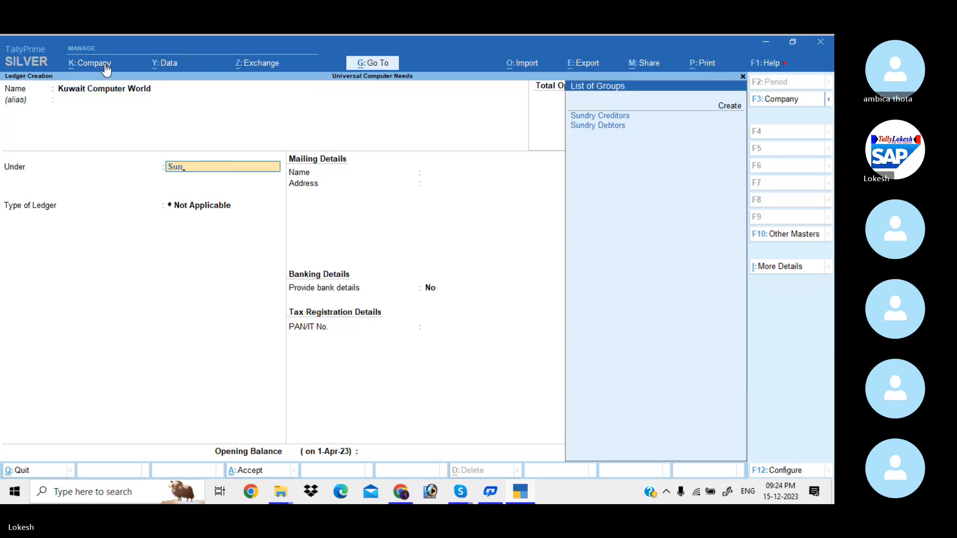
pyautogui.press('Down')
pyautogui.press('Return')
pyautogui.press('Return')
pyautogui.press('Return')
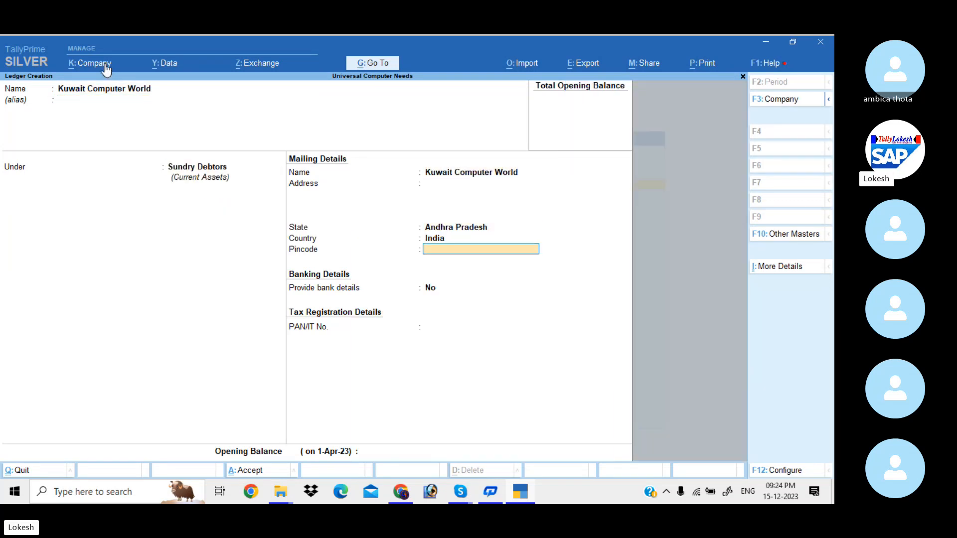
pyautogui.hotkey('ctrl', 'a')
# Create a ledger named Dubai Computer Shoppe under Sundry Debtors, leaving the address, tax number and opening balance blank
pyautogui.write('Du')
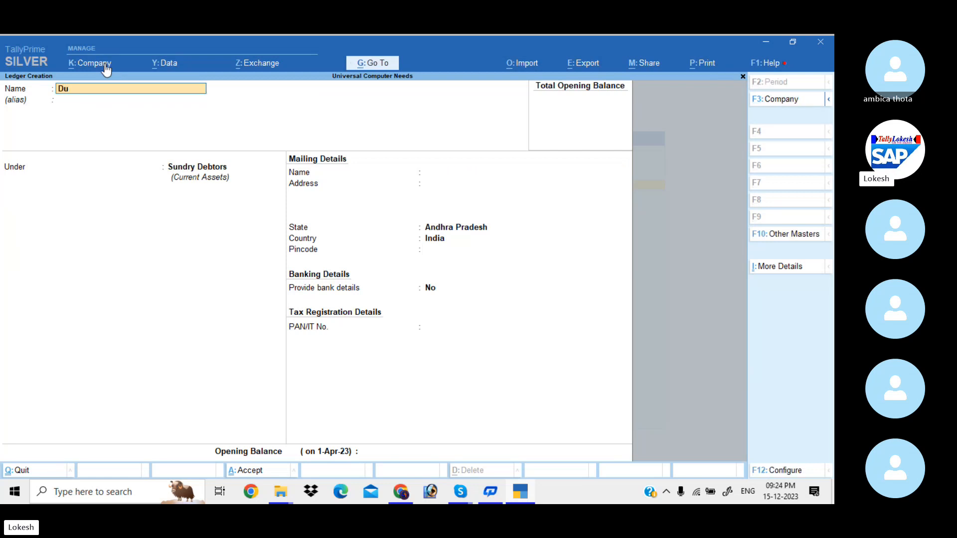
pyautogui.write('bai Computer Shoppe')
pyautogui.press('Return')
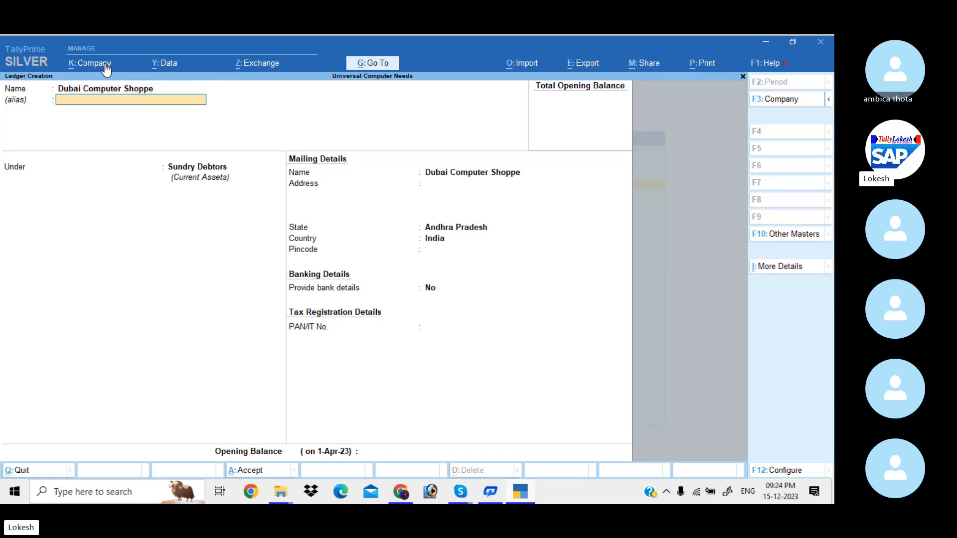
pyautogui.press('Return')
pyautogui.press('Return')
pyautogui.press('Return')
pyautogui.press('Return')
pyautogui.press('Return')
pyautogui.press('Return')
pyautogui.press('Return')
pyautogui.press('Return')
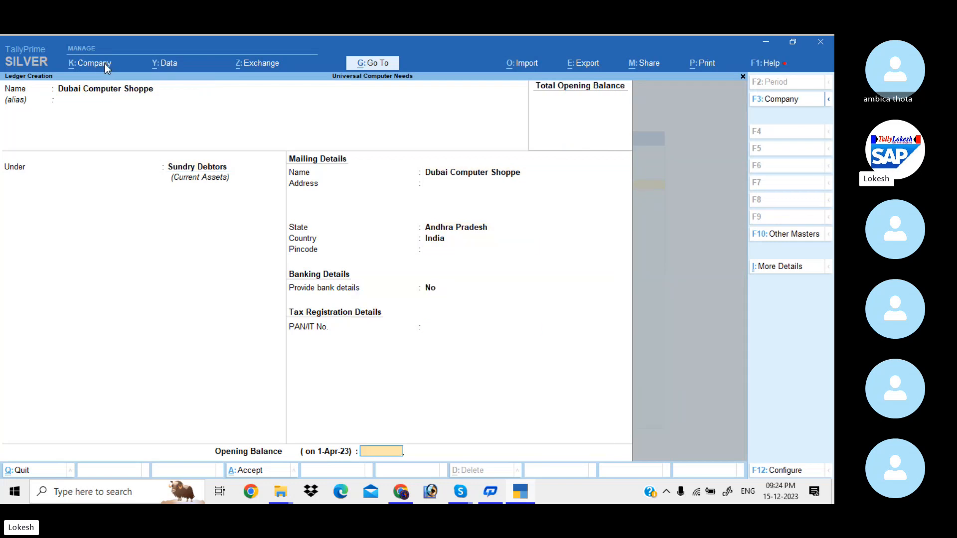
pyautogui.press('Return')
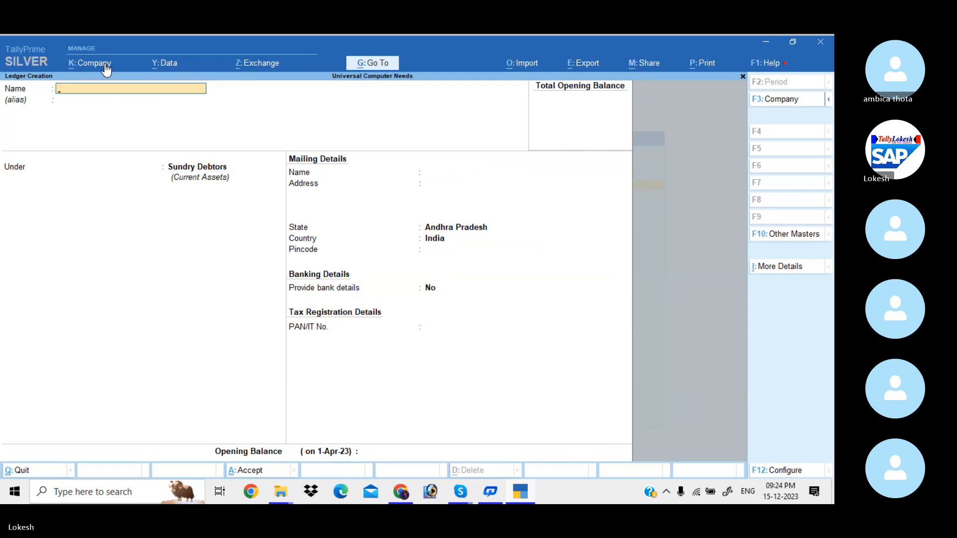
# Create a ledger named Traveling Exp under Indirect Expenses with the ledger type Not Applicable
pyautogui.write('Traveling Exp')
pyautogui.press('Return')
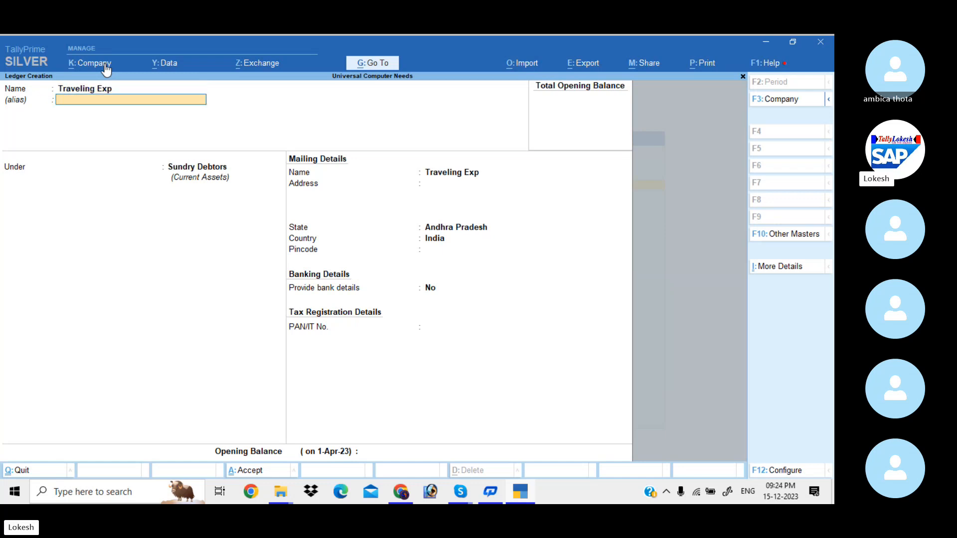
pyautogui.press('Return')
pyautogui.write('Ind')
pyautogui.press('Return')
pyautogui.press('Return')
pyautogui.press('Return')
pyautogui.press('Return')
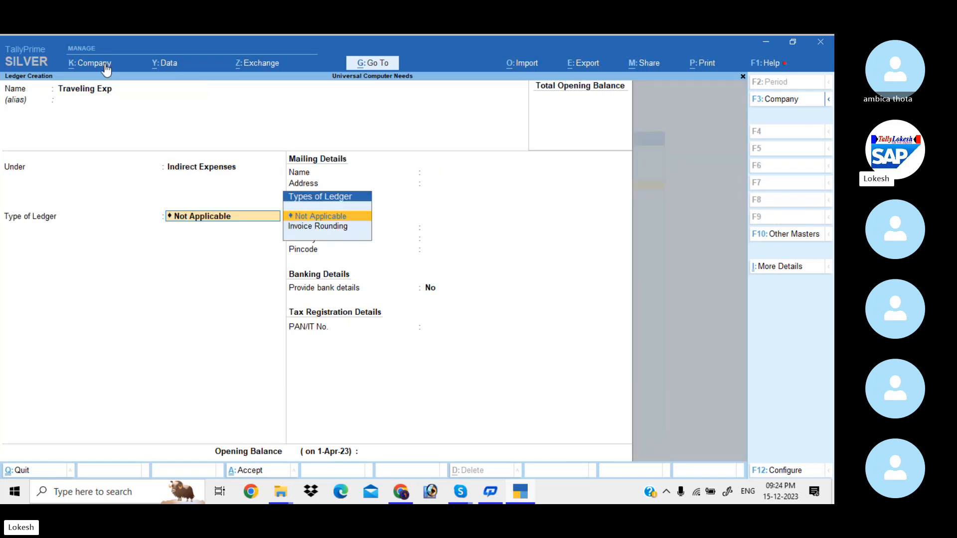
pyautogui.press('Return')
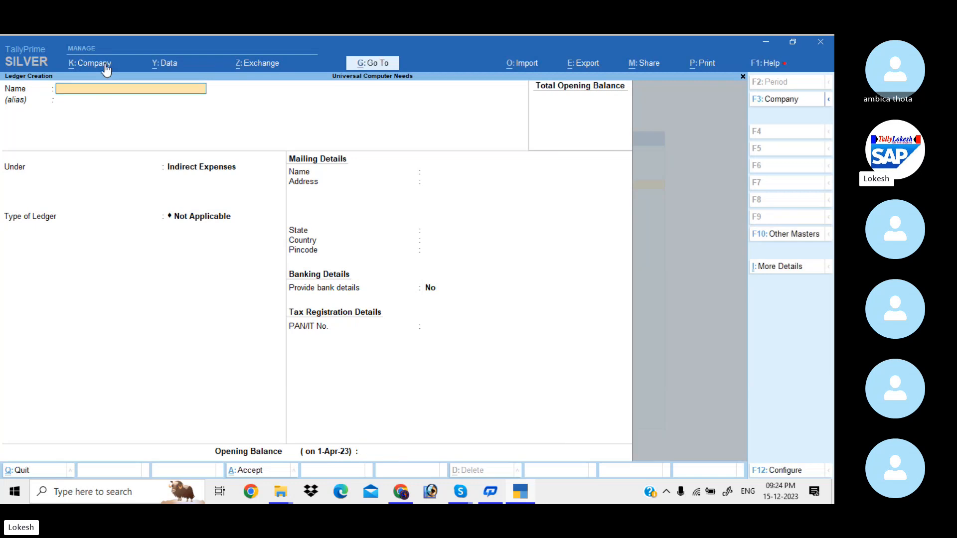
# Create a ledger named Bank Charges under Indirect Expenses and leave ledger creation
pyautogui.write('Bank Charges')
pyautogui.press('Return')
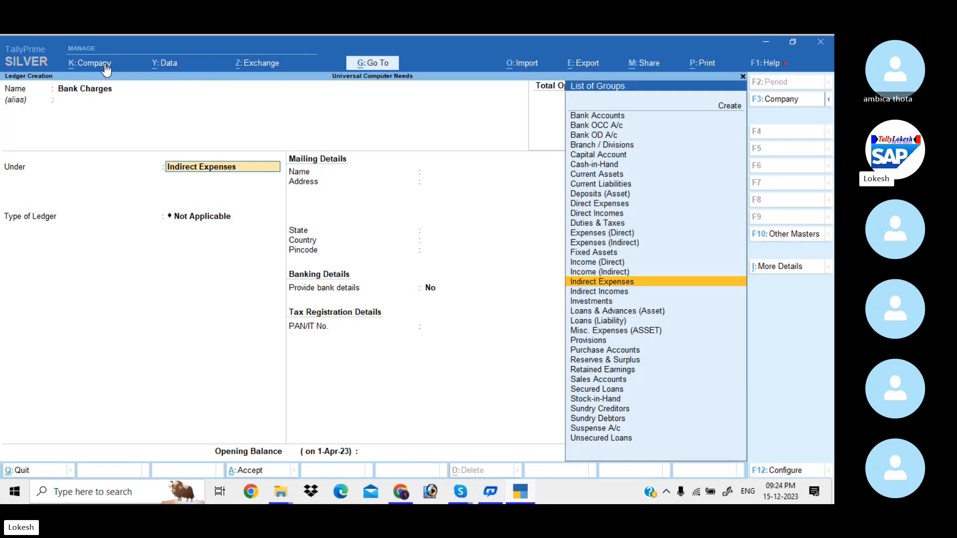
pyautogui.press('Return')
pyautogui.press('Return')
pyautogui.press('Return')
pyautogui.press('Return')
pyautogui.press('Return')
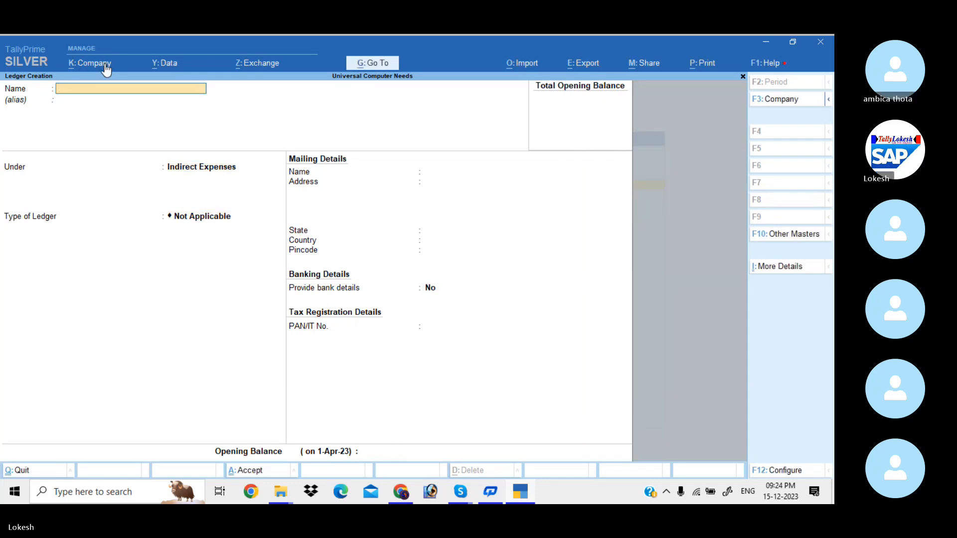
pyautogui.press('Escape')
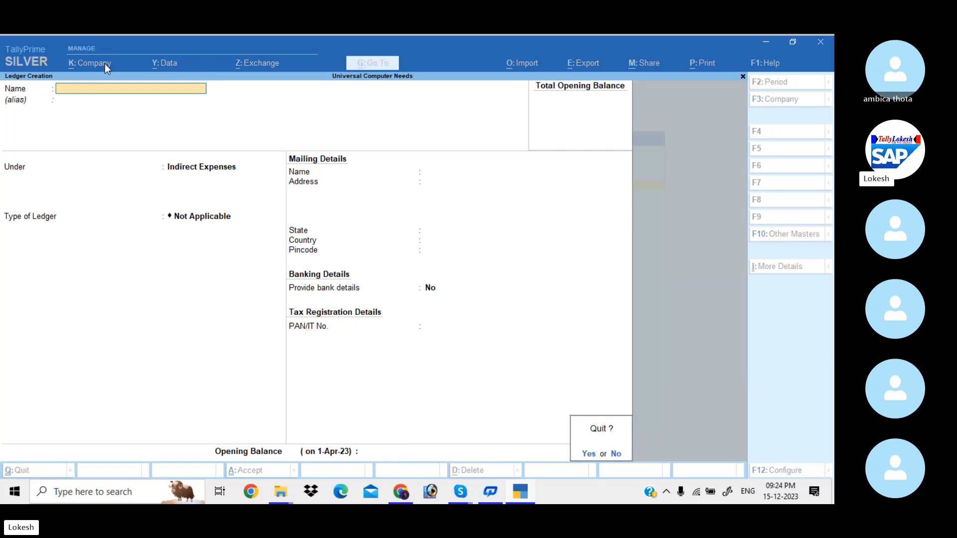
pyautogui.press('Return')
# Create a currency with the symbol $ and formal name Dollor, keeping 2 decimal places and the other defaults
pyautogui.press('Down')
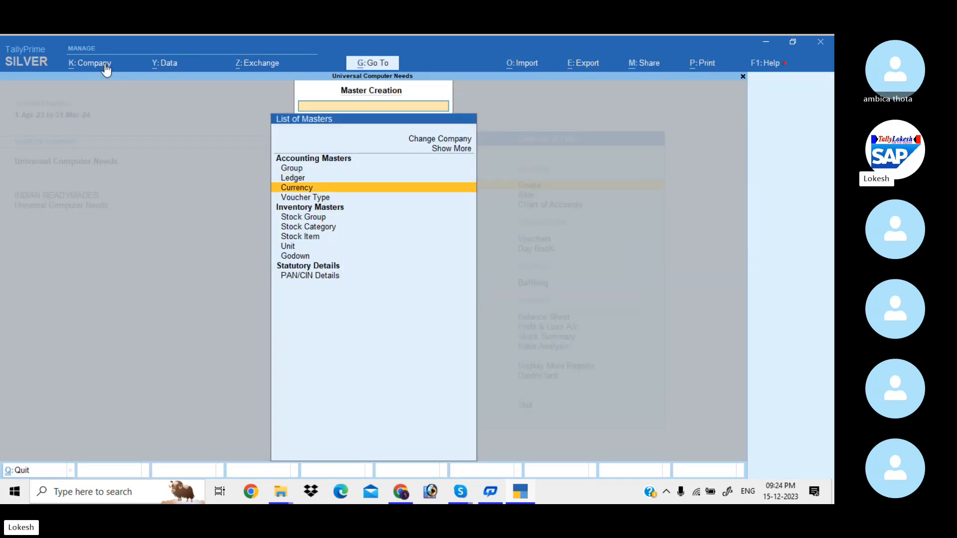
pyautogui.press('Return')
pyautogui.press('Return')
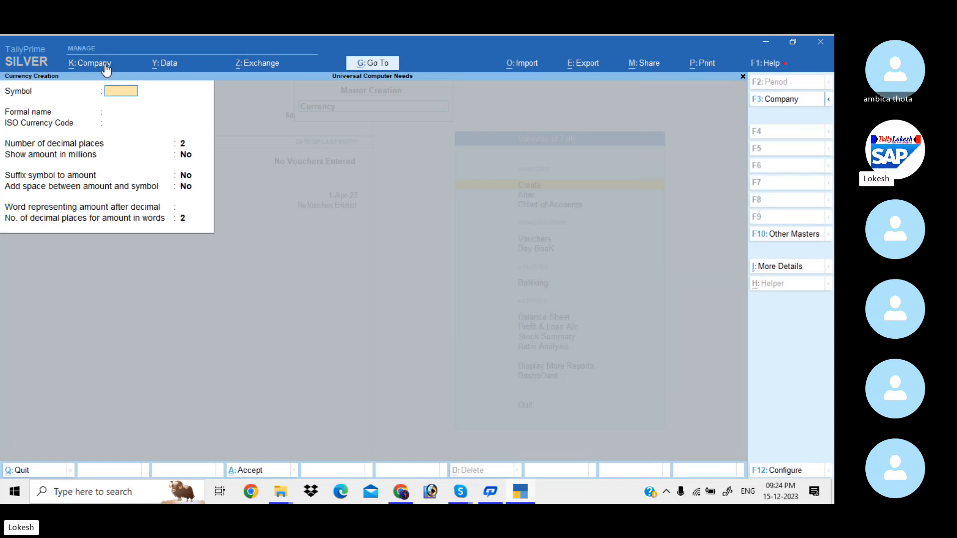
pyautogui.write('$')
pyautogui.press('Return')
pyautogui.write('Dollor')
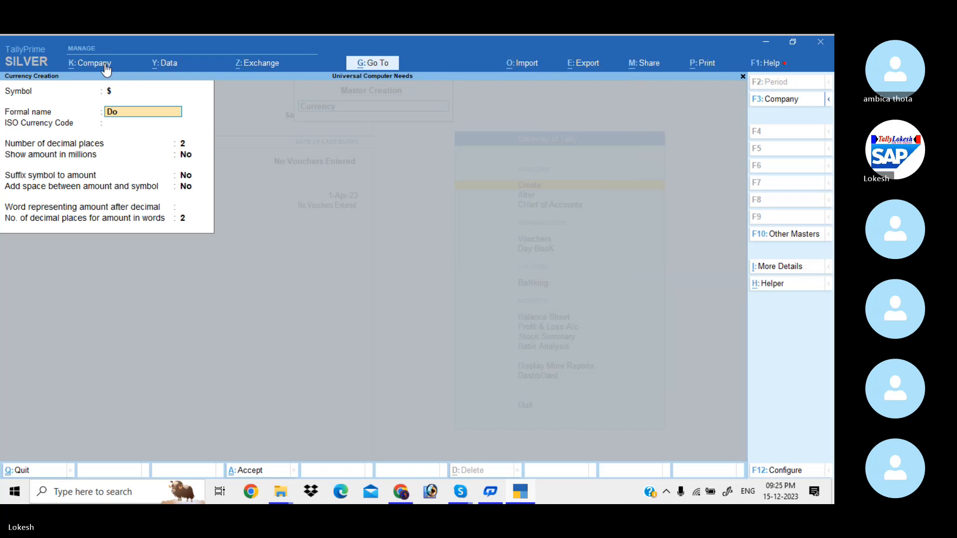
pyautogui.press('Return')
pyautogui.press('Return')
pyautogui.press('Return')
pyautogui.press('Return')
pyautogui.press('Return')
pyautogui.press('Return')
pyautogui.press('Return')
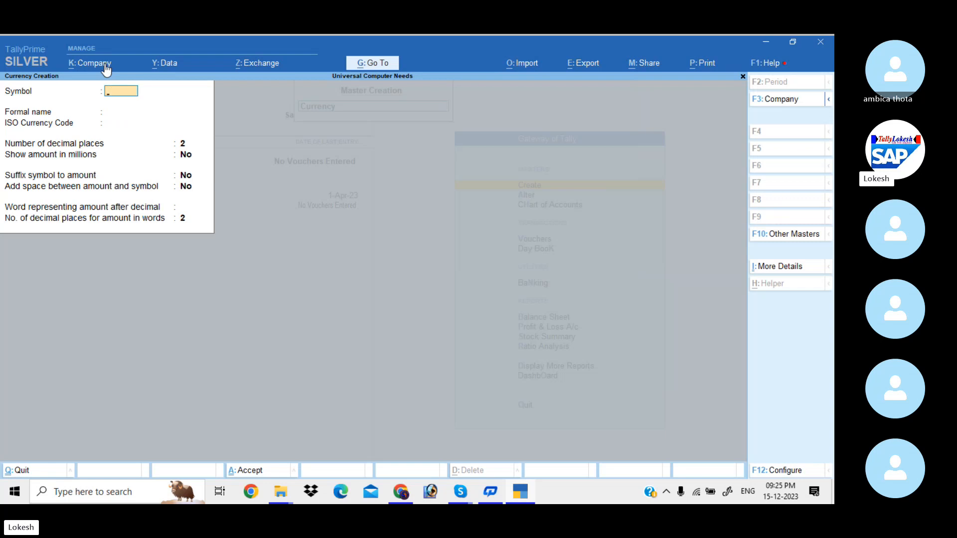
# Create a currency with the symbol dn and formal name Dinar, keeping the default decimal and display settings
pyautogui.write('dn')
pyautogui.press('Return')
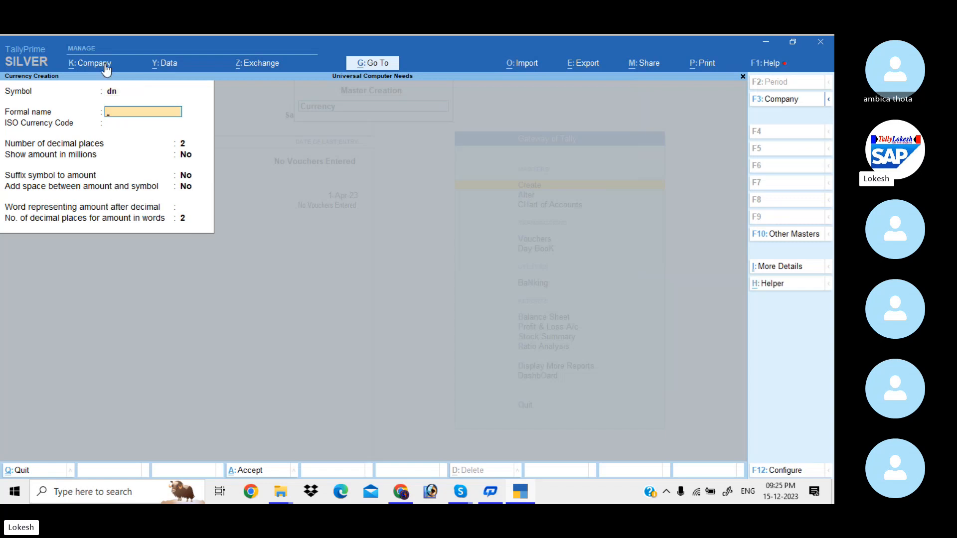
pyautogui.write('Dinar')
pyautogui.press('Return')
pyautogui.press('Return')
pyautogui.press('Return')
pyautogui.press('Return')
pyautogui.press('Return')
pyautogui.press('Return')
pyautogui.press('Return')
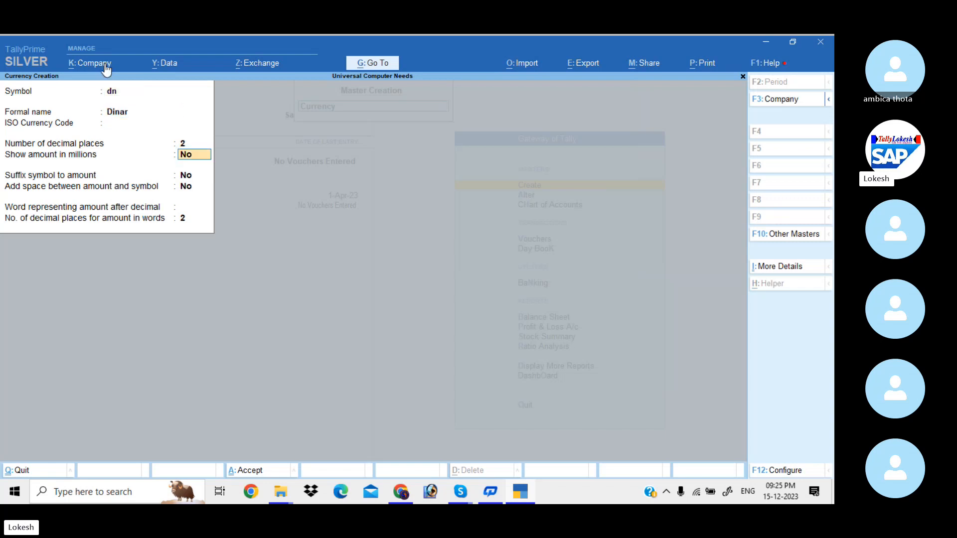
pyautogui.press('Return')
pyautogui.press('Return')
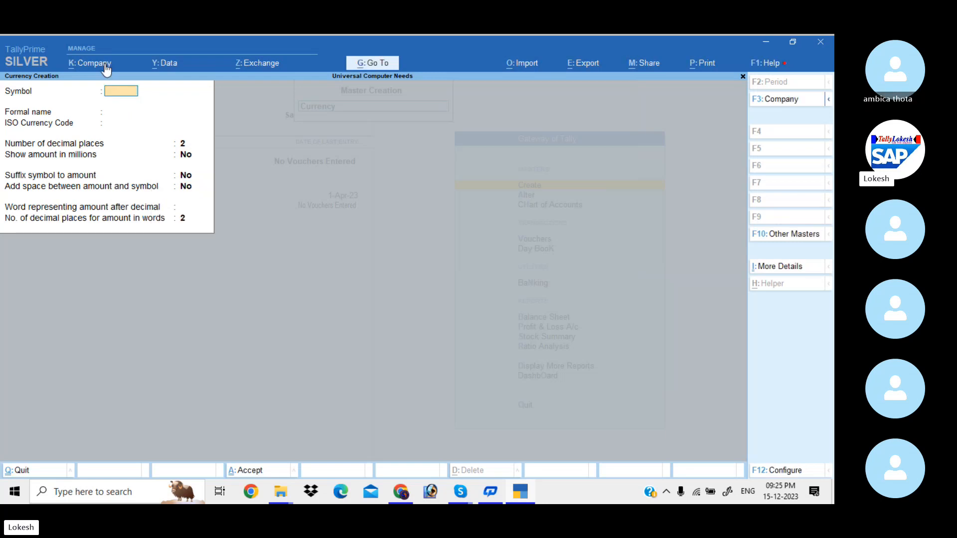
# Create a currency with the symbol dhs and formal name Dirhms using the default settings, and leave currency creation
pyautogui.write('dhs')
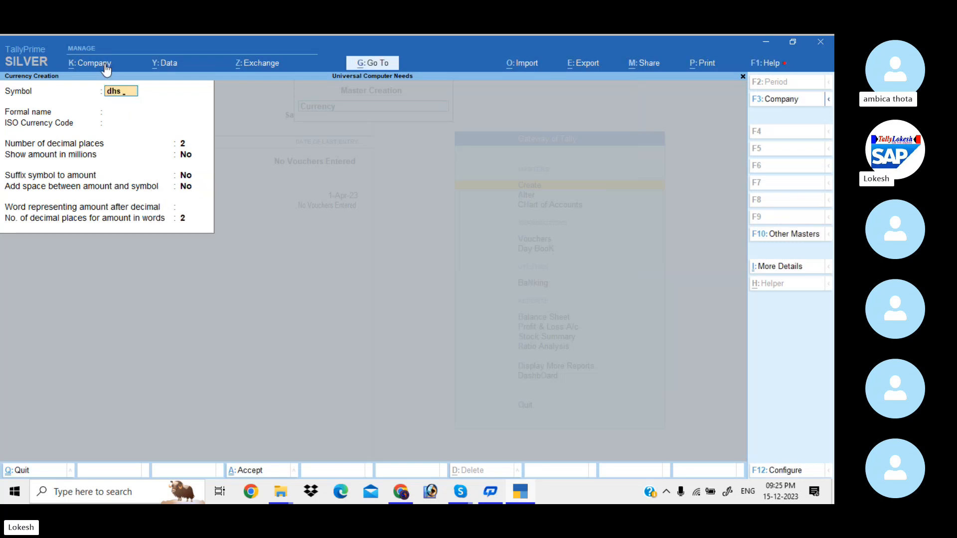
pyautogui.press('Return')
pyautogui.write('Dirh')
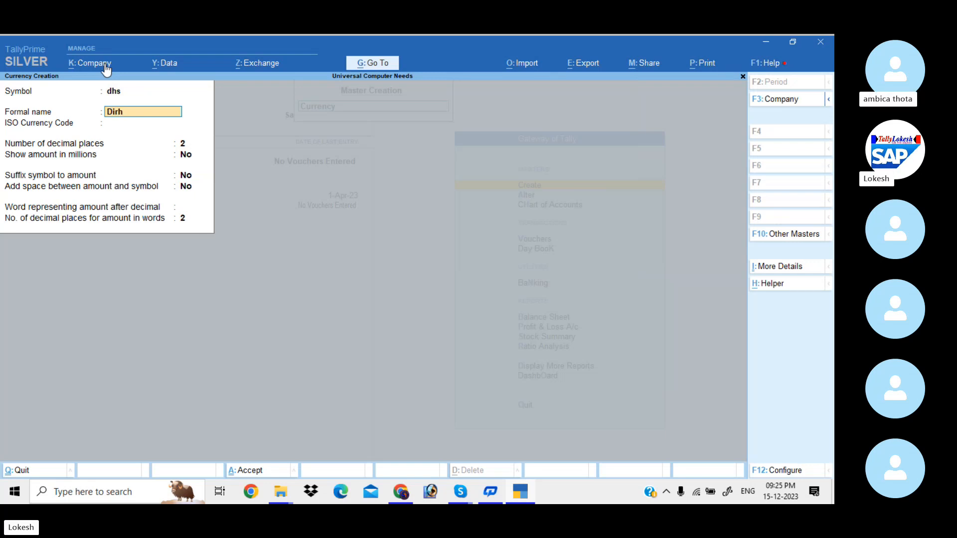
pyautogui.write('ms')
pyautogui.press('Return')
pyautogui.press('Return')
pyautogui.press('Return')
pyautogui.press('Return')
pyautogui.press('Return')
pyautogui.press('Return')
pyautogui.press('Return')
pyautogui.press('Return')
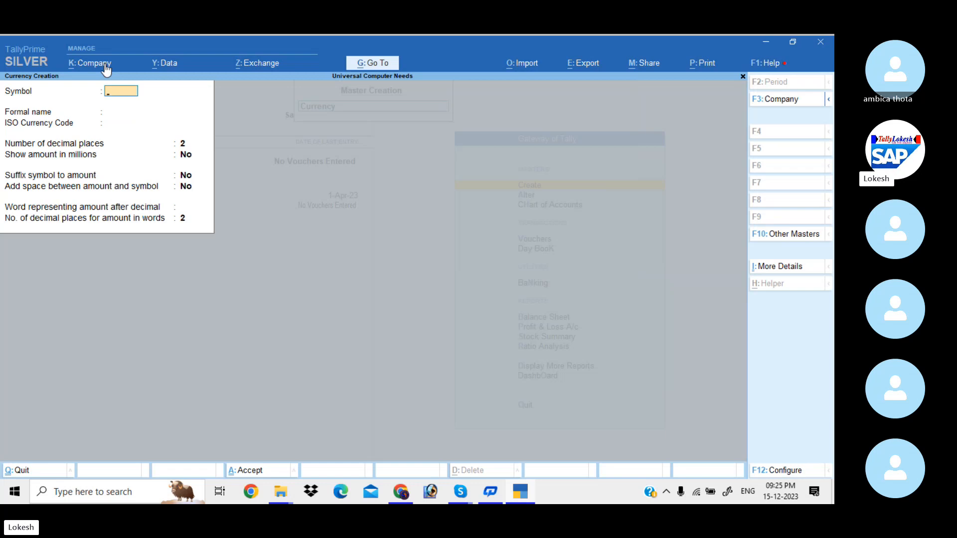
pyautogui.press('Escape')
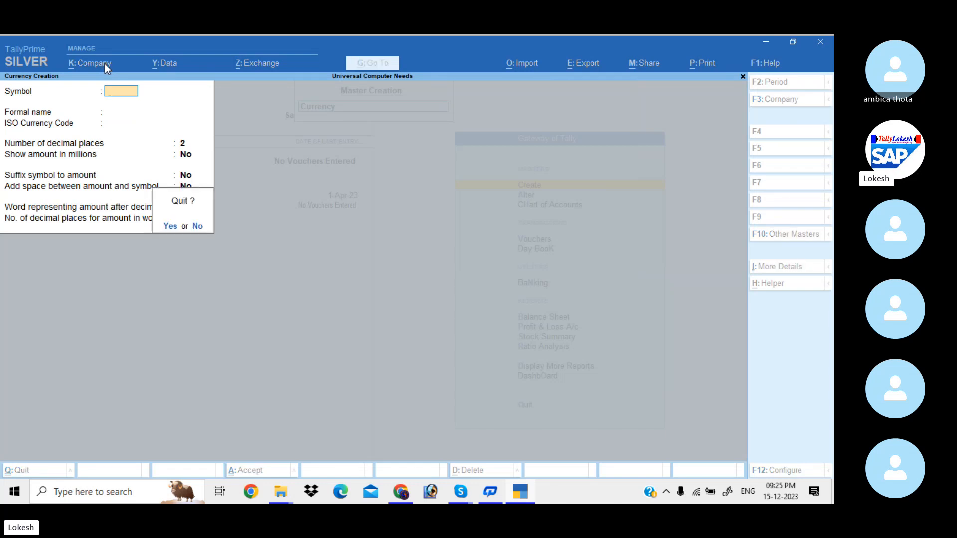
pyautogui.press('Return')
# Open the rates of exchange for 1-Apr-23 and set the Dollor's standard rate to 54
pyautogui.press('Down')
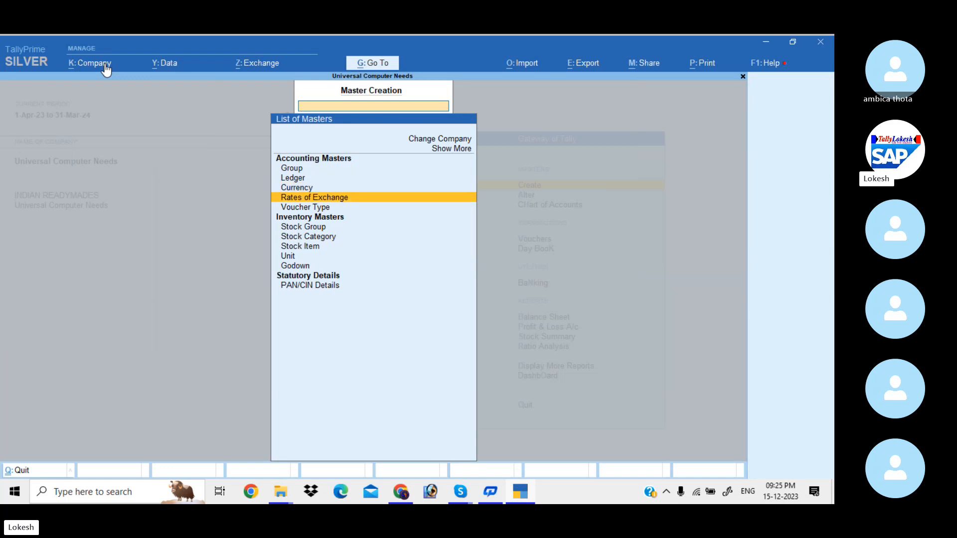
pyautogui.press('Return')
pyautogui.press('Return')
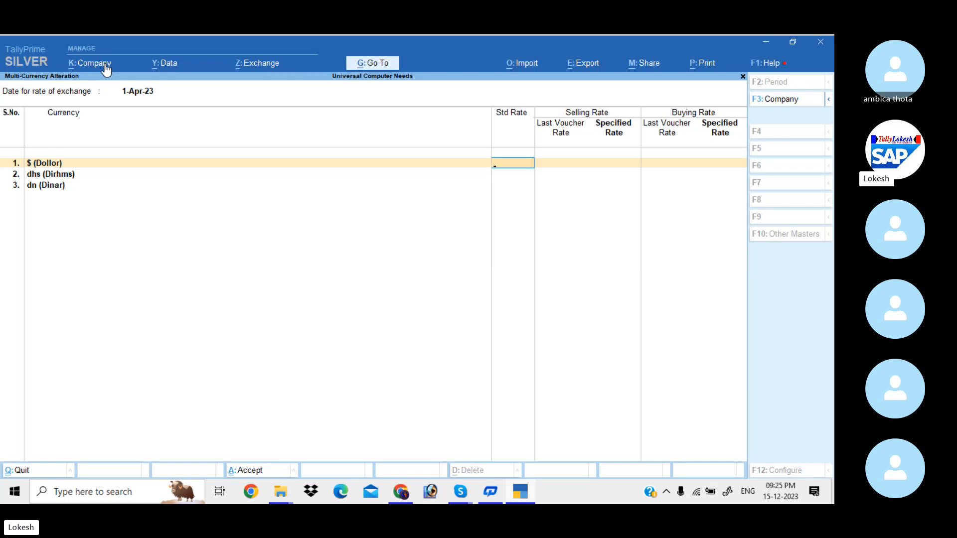
pyautogui.write('54')
pyautogui.press('Return')
pyautogui.press('Return')
pyautogui.press('Return')
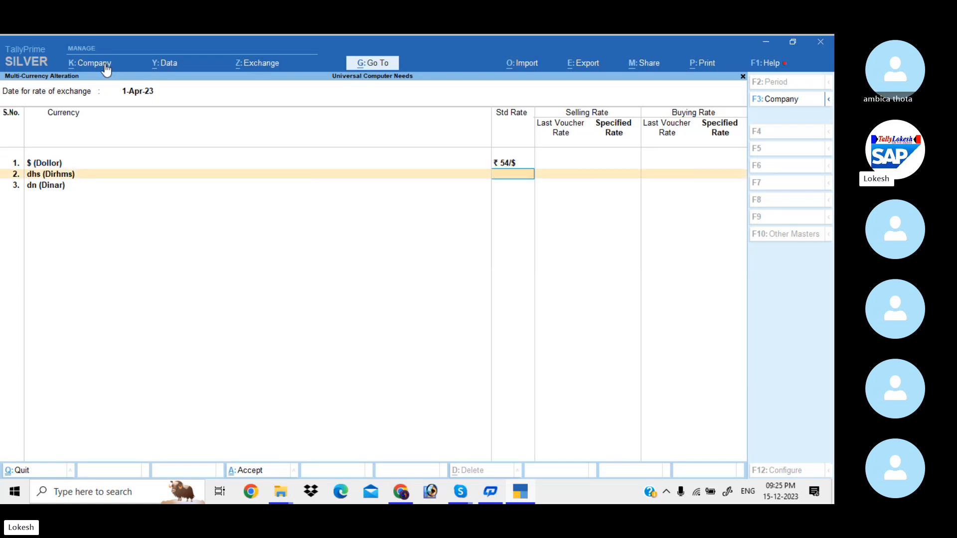
# Set the standard exchange rates to 17 for Dirhms and 210 for Dinar, and save the rates
pyautogui.write('17')
pyautogui.press('Return')
pyautogui.press('Return')
pyautogui.press('Return')
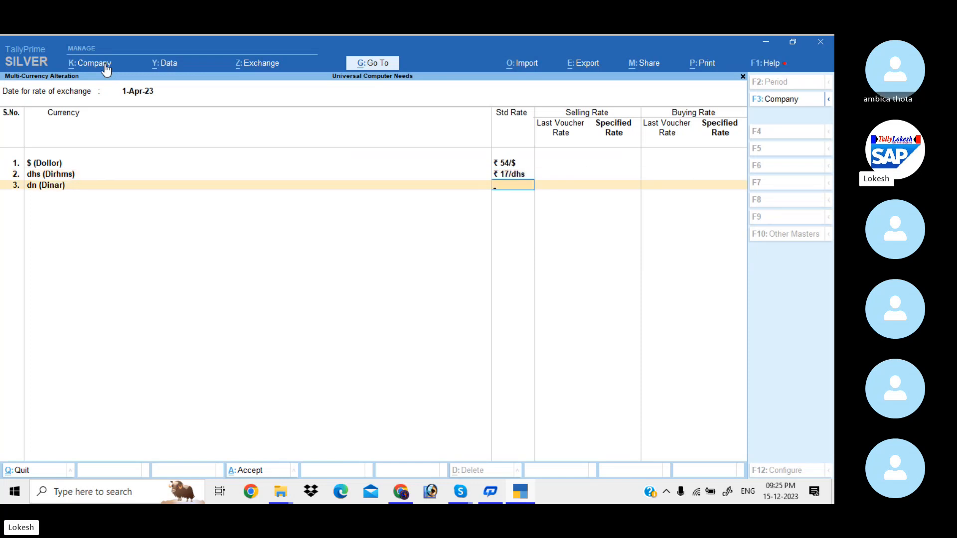
pyautogui.write('210')
pyautogui.press('Return')
pyautogui.press('Return')
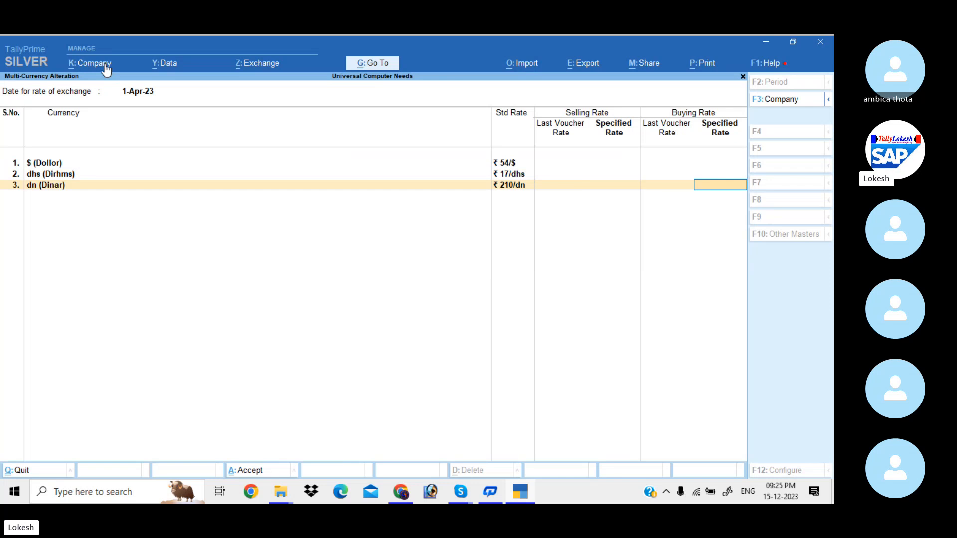
pyautogui.press('Return')
pyautogui.press('Return')
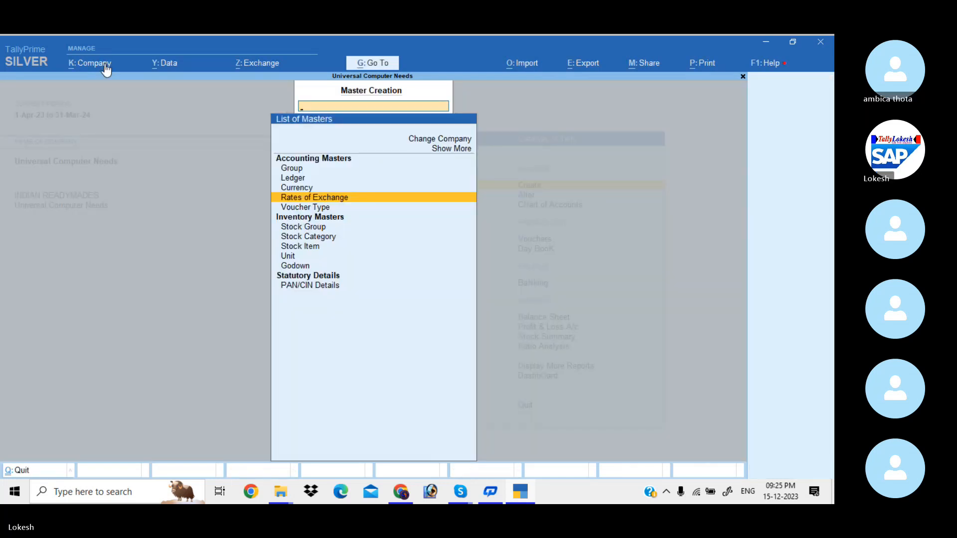
# Create a simple unit of measure with the symbol nos, formal name Numbers and 0 decimal places
pyautogui.press('Down')
pyautogui.press('Down')
pyautogui.press('Down')
pyautogui.press('Down')
pyautogui.press('Down')
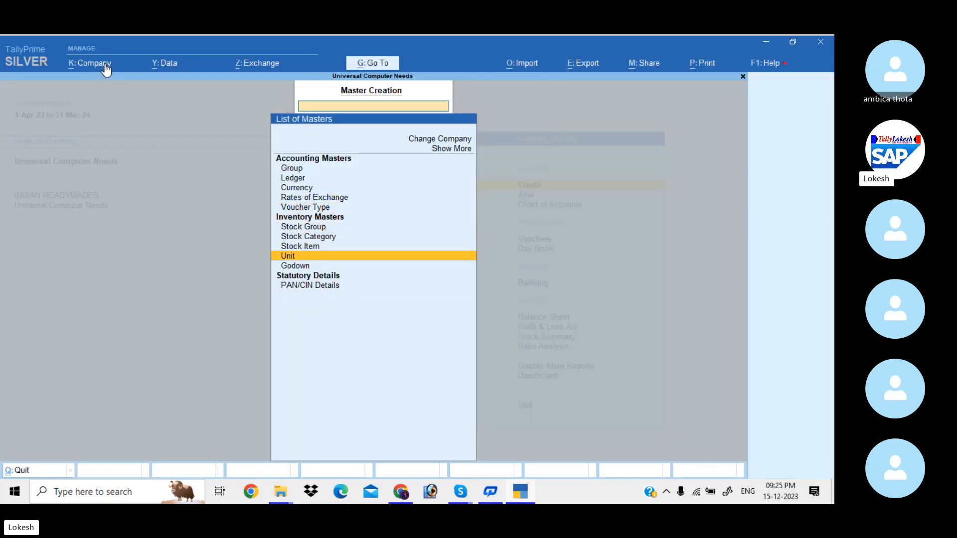
pyautogui.press('Return')
pyautogui.write('nos')
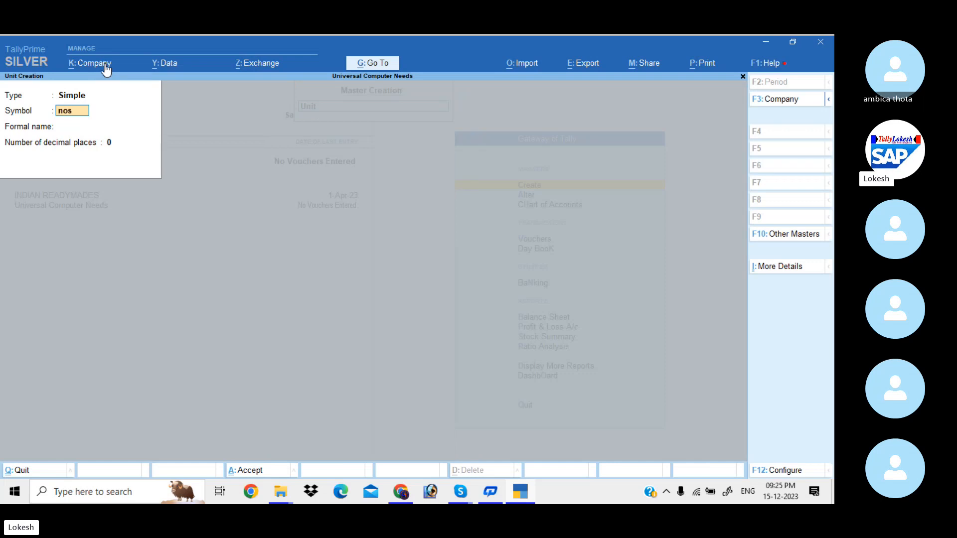
pyautogui.press('Return')
pyautogui.write('Numbers')
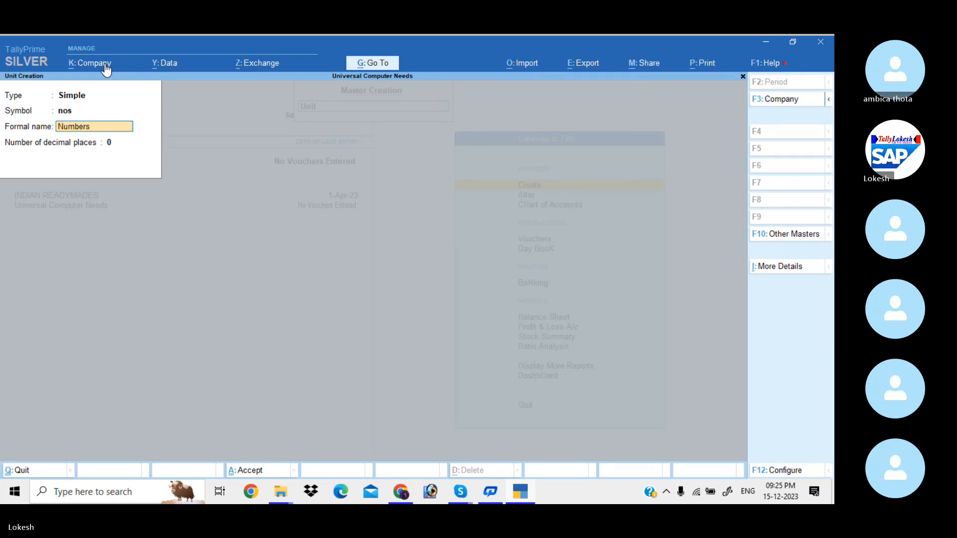
pyautogui.press('Return')
pyautogui.press('Return')
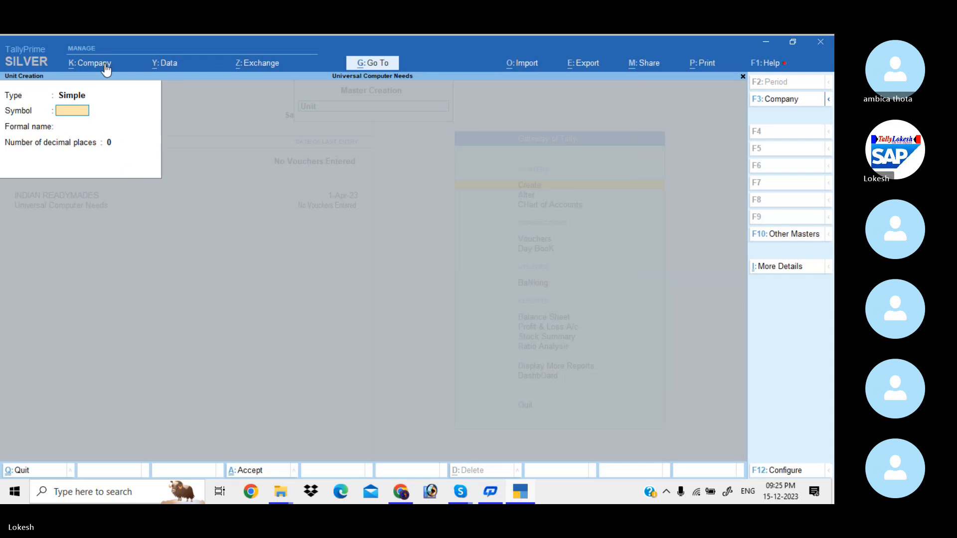
pyautogui.press('Escape')
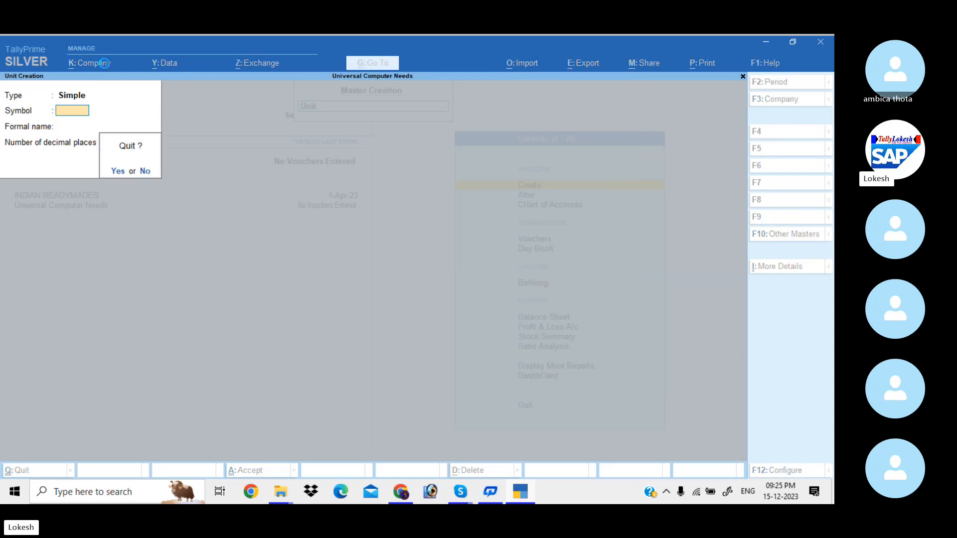
# Leave unit creation and start a new stock item named Lenevo P4 Loptop
pyautogui.press('y')
pyautogui.press('Up')
pyautogui.press('Return')
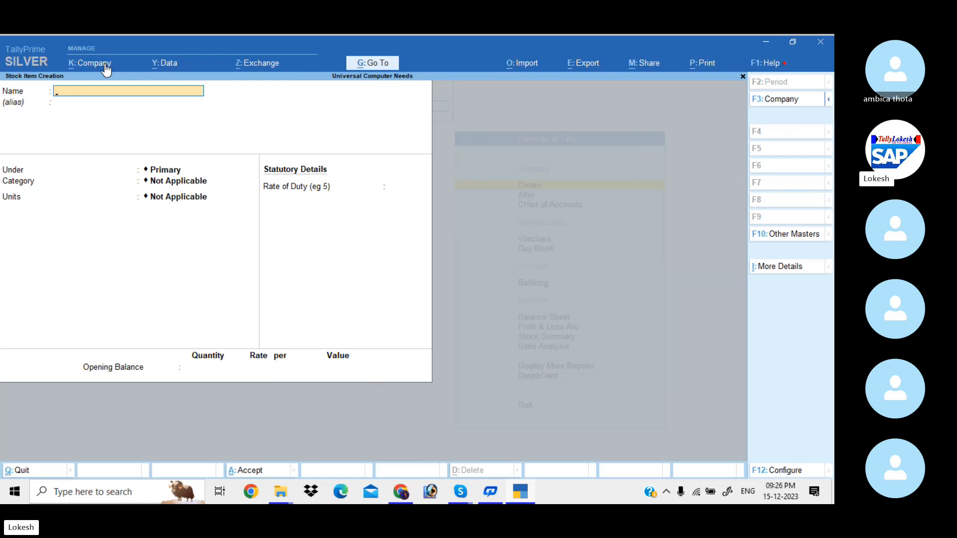
pyautogui.write('Leve')
pyautogui.press('BackSpace')
pyautogui.write('n')
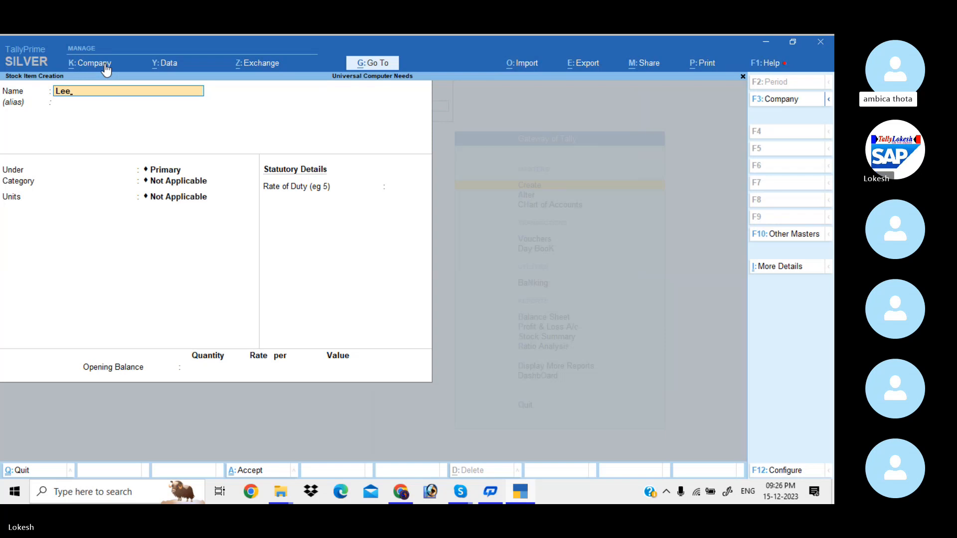
pyautogui.press('BackSpace')
pyautogui.write('nevo ')
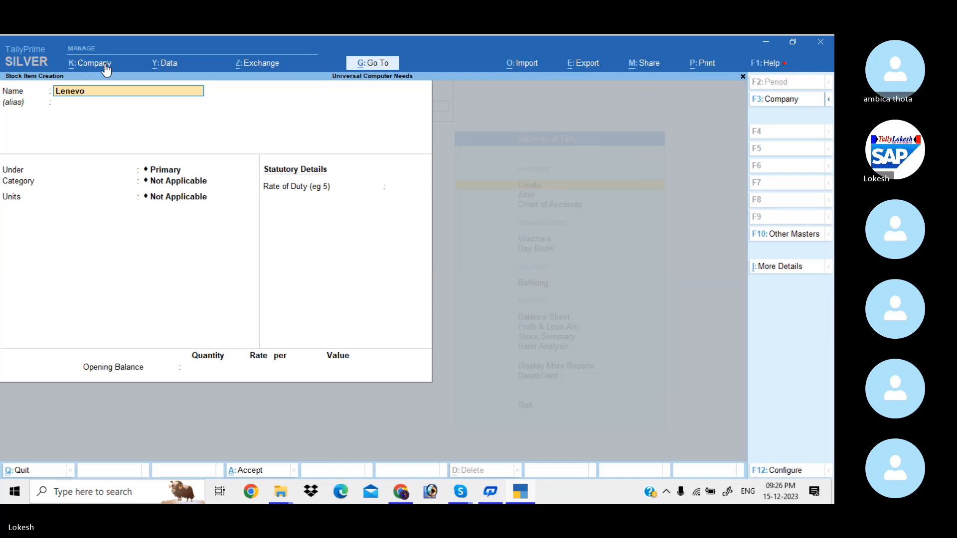
pyautogui.write('P')
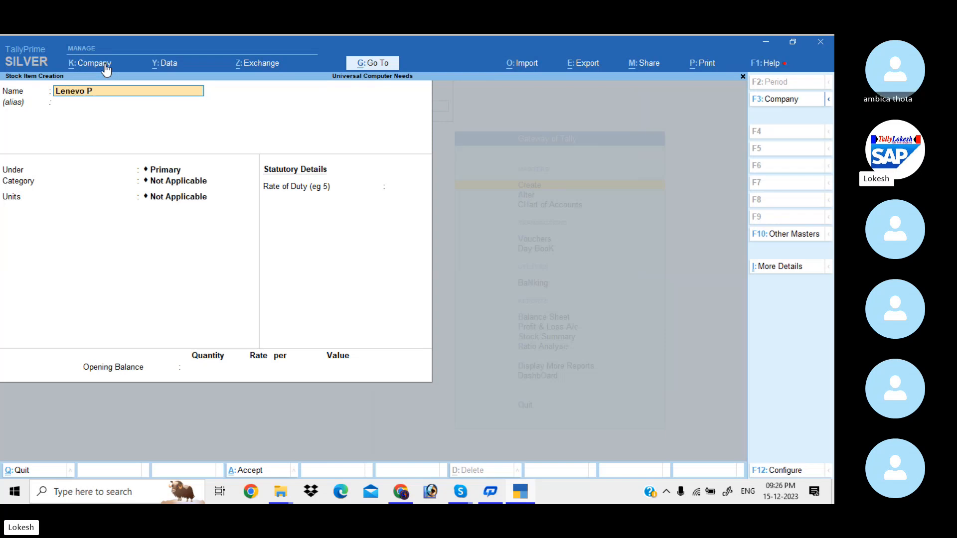
pyautogui.write('4 Laop')
pyautogui.press('BackSpace')
pyautogui.press('BackSpace')
pyautogui.press('BackSpace')
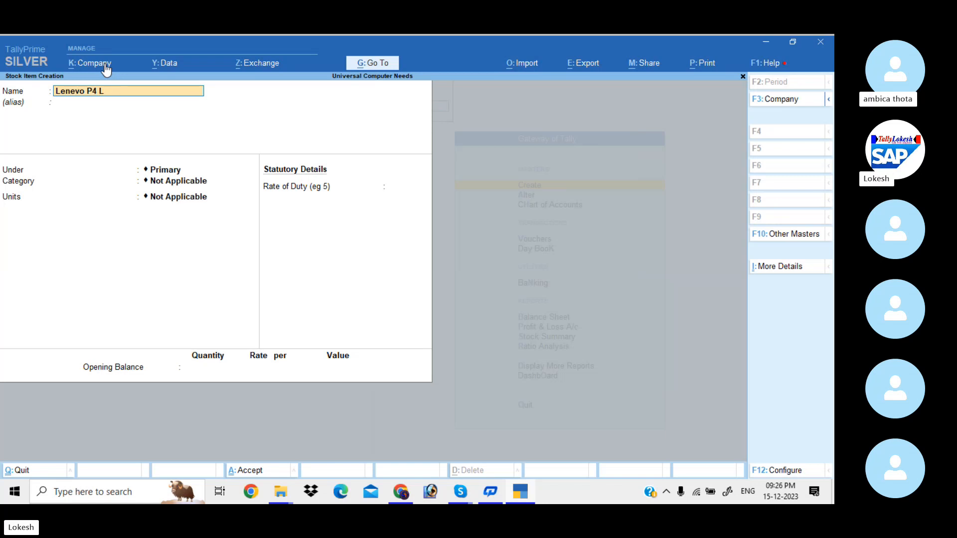
pyautogui.write('optop')
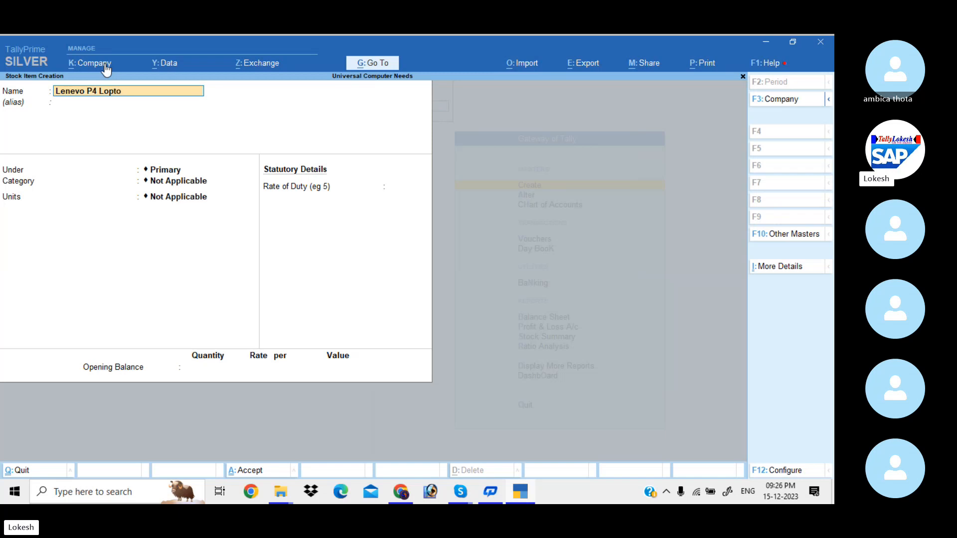
# Keep the item under Primary without a category, set its units to nos, save it and return to the Gateway of Tally
pyautogui.press('Return')
pyautogui.press('Return')
pyautogui.press('Return')
pyautogui.press('Return')
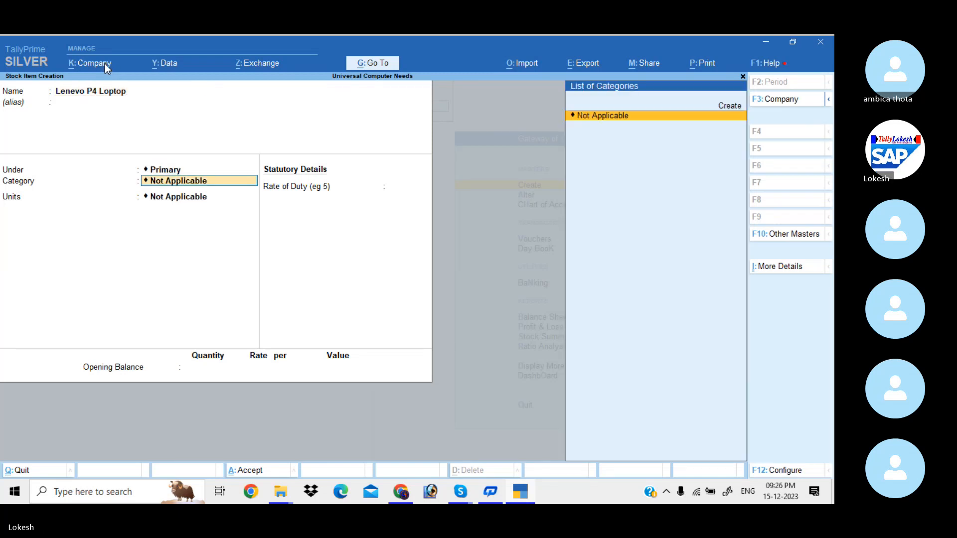
pyautogui.press('Down')
pyautogui.press('Return')
pyautogui.press('Return')
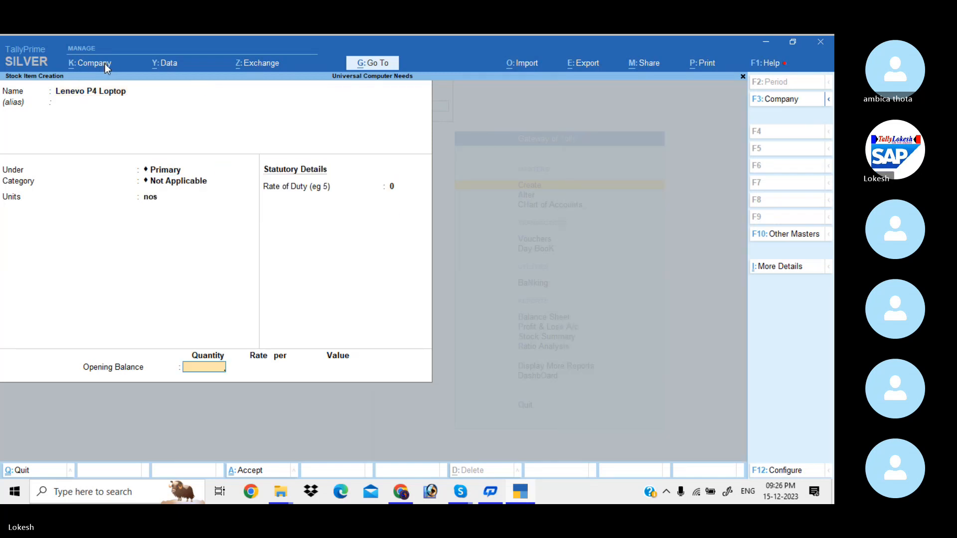
pyautogui.press('Return')
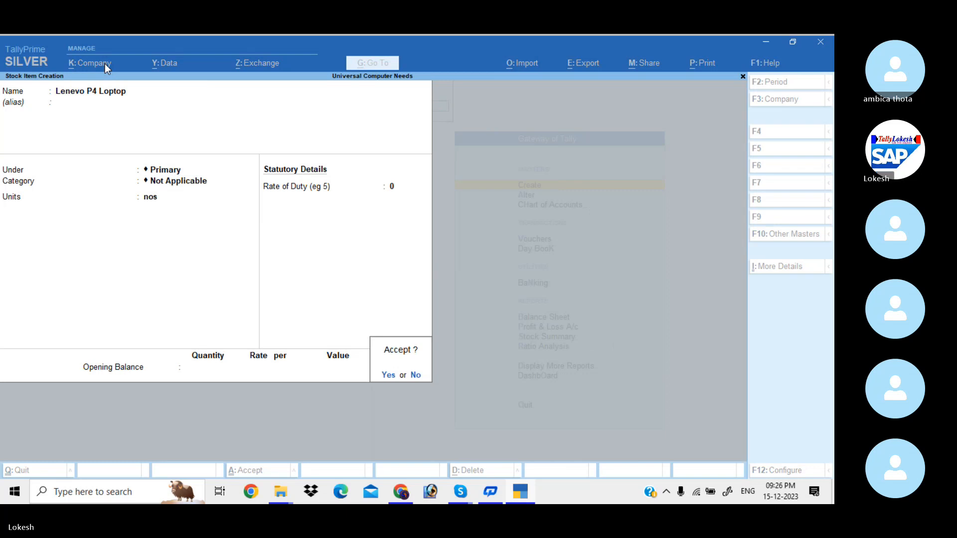
pyautogui.press('Return')
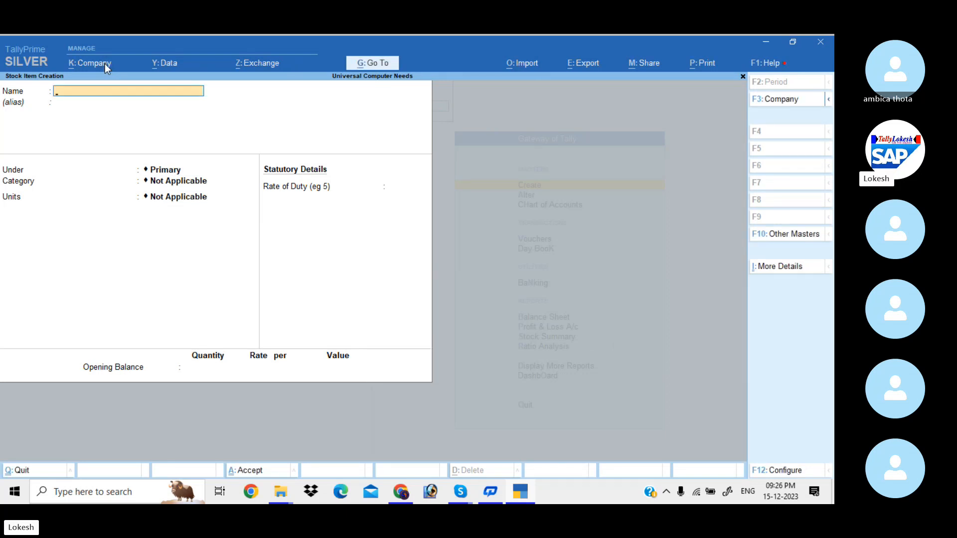
pyautogui.press('Escape')
pyautogui.press('Return')
pyautogui.press('Escape')
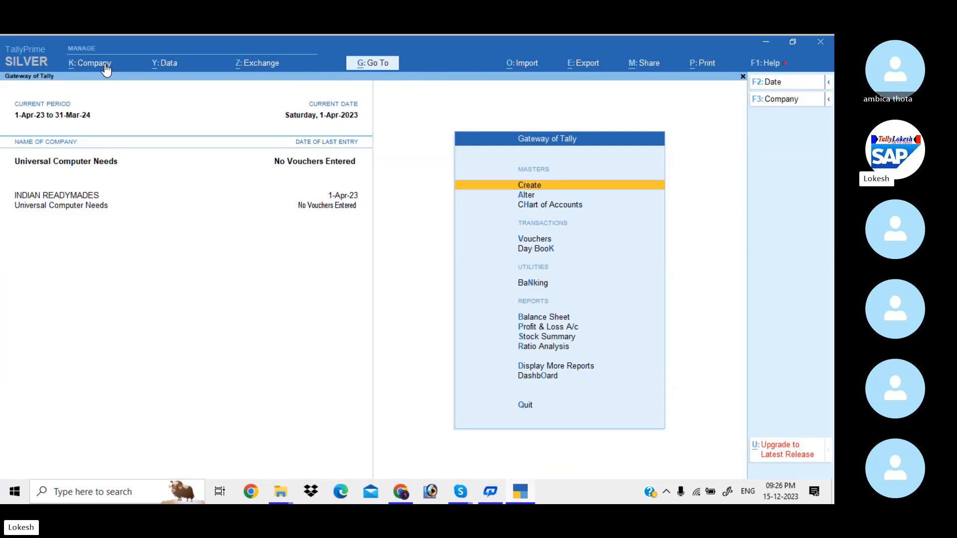
# Open a receipt voucher and set its date to 1-4 (1-Apr-23)
pyautogui.press('Down')
pyautogui.press('Down')
pyautogui.press('Down')
pyautogui.press('Return')
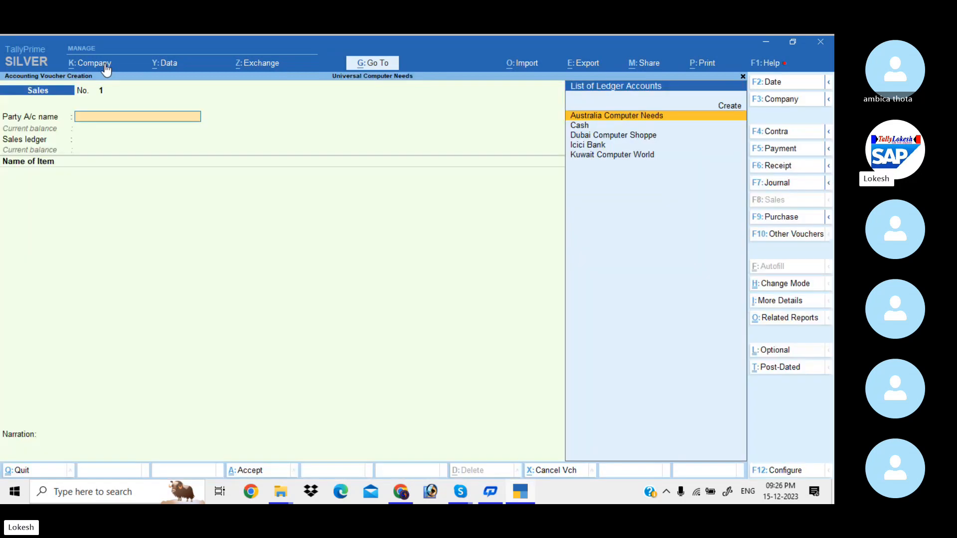
pyautogui.click(792, 168)
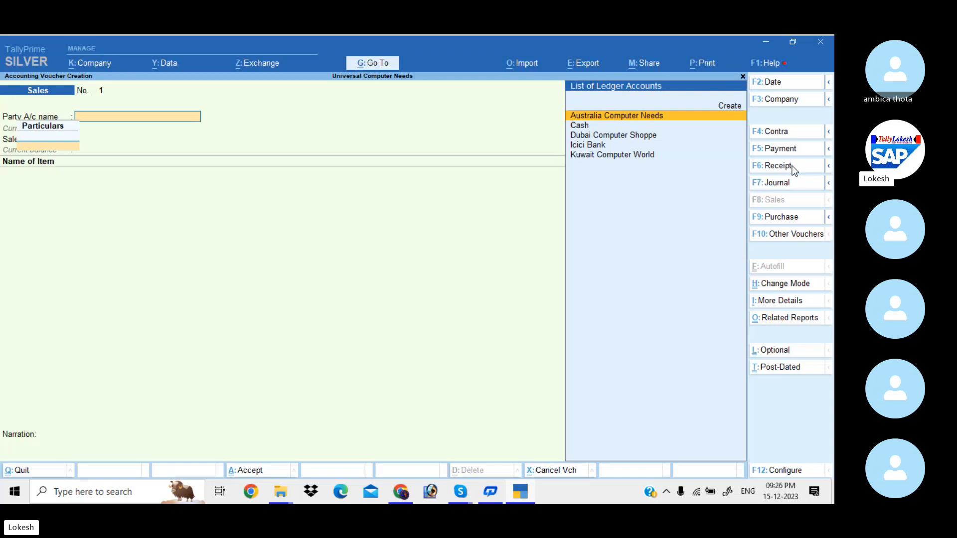
pyautogui.click(783, 86)
pyautogui.press('BackSpace')
pyautogui.write('1-4')
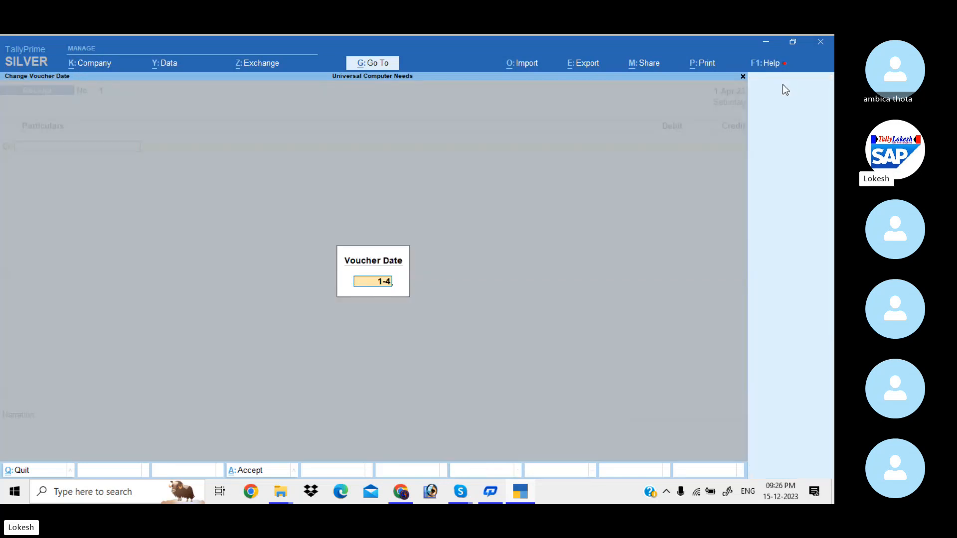
pyautogui.press('Return')
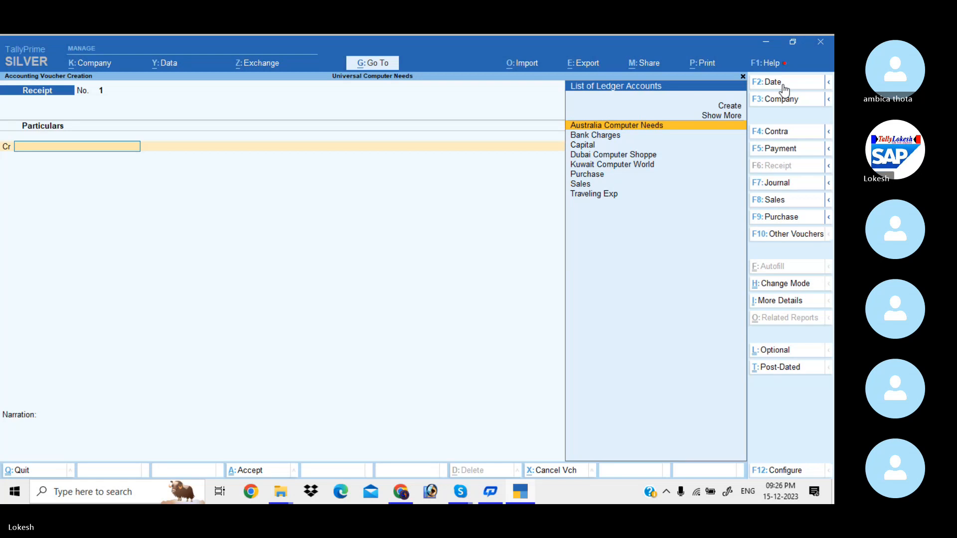
# Credit the Capital ledger with 7500000 in the receipt voucher
pyautogui.press('Down')
pyautogui.press('Down')
pyautogui.press('Return')
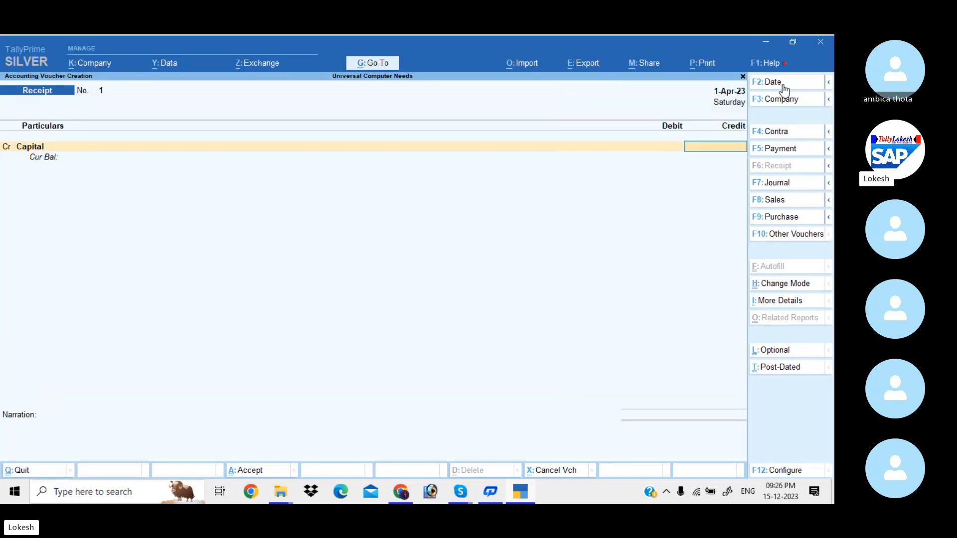
pyautogui.write('7500000')
pyautogui.press('Return')
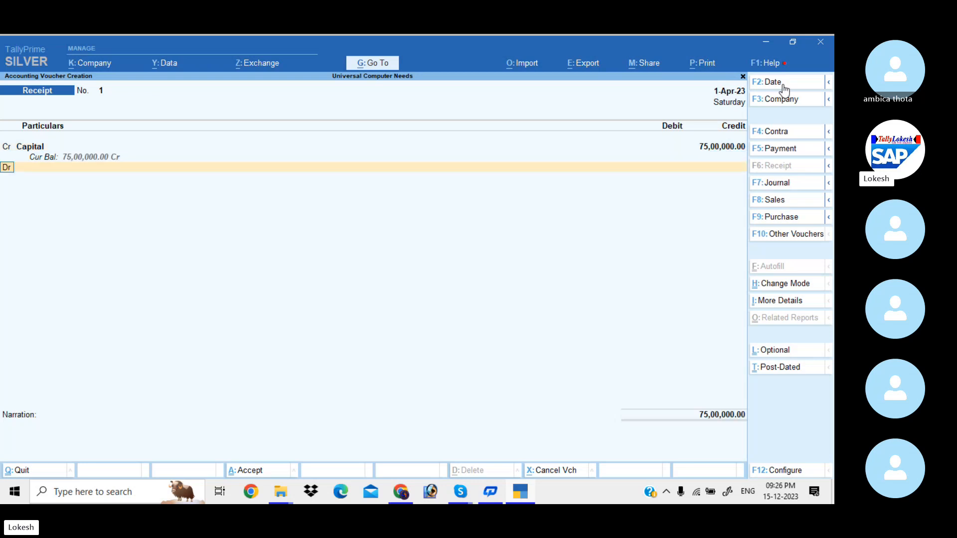
# Debit Icici Bank with the full 75,00,000.00 and save the receipt voucher without a narration
pyautogui.write('I')
pyautogui.press('Return')
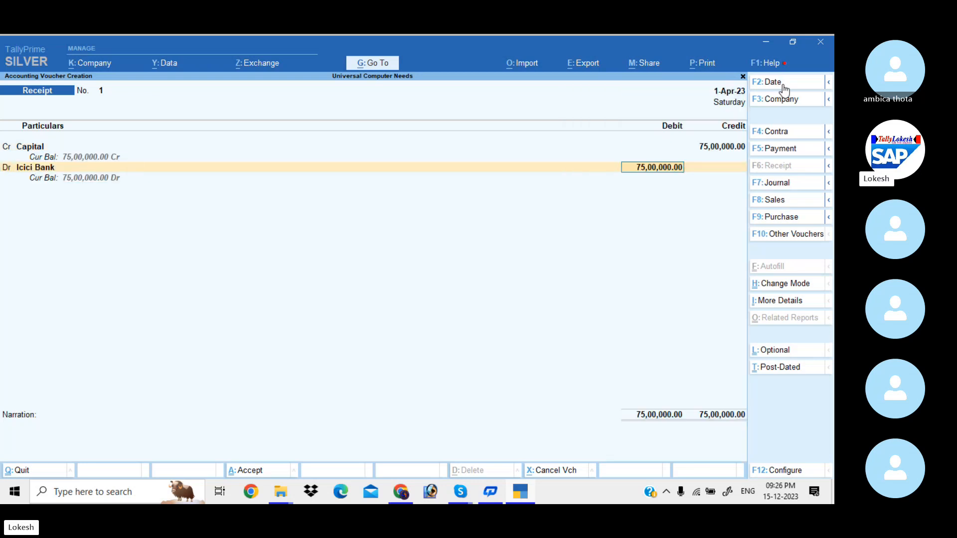
pyautogui.press('Return')
pyautogui.press('Return')
pyautogui.press('Return')
pyautogui.press('Return')
pyautogui.press('Return')
pyautogui.press('Return')
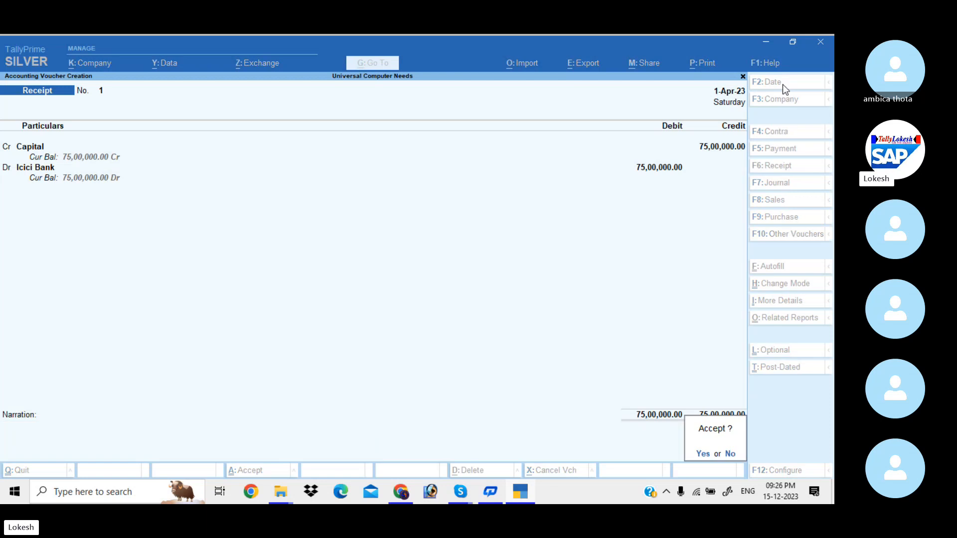
pyautogui.press('Return')
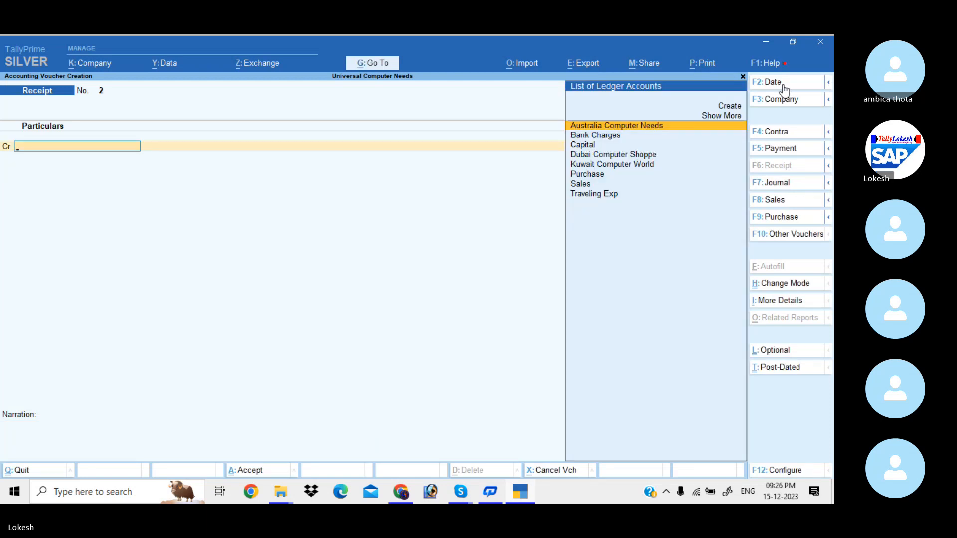
# Open a contra voucher and set its date to 2-4 (2-Apr-23)
pyautogui.click(786, 137)
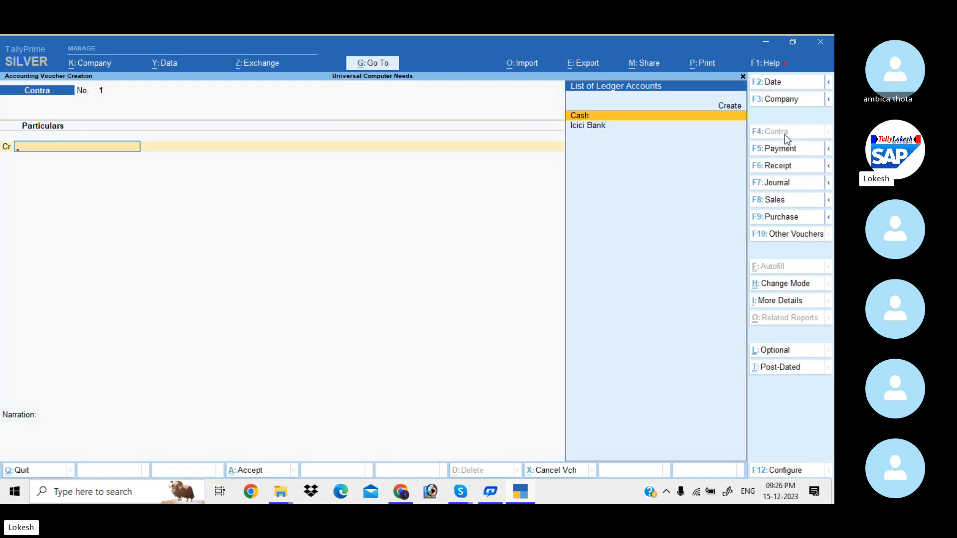
pyautogui.click(782, 85)
pyautogui.write('2-')
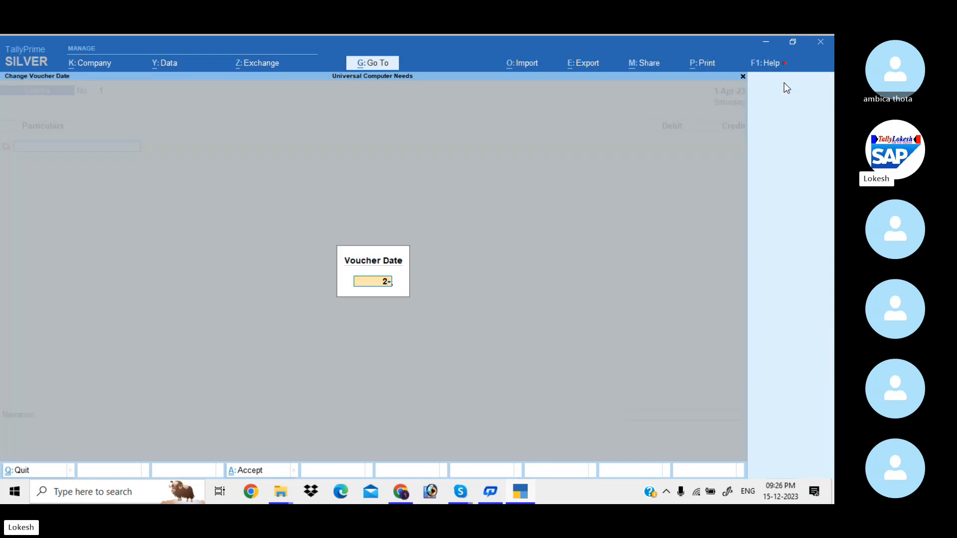
pyautogui.write('4')
pyautogui.press('Return')
# Enter Cash as the credit account of the contra voucher with an amount of 500000
pyautogui.press('Return')
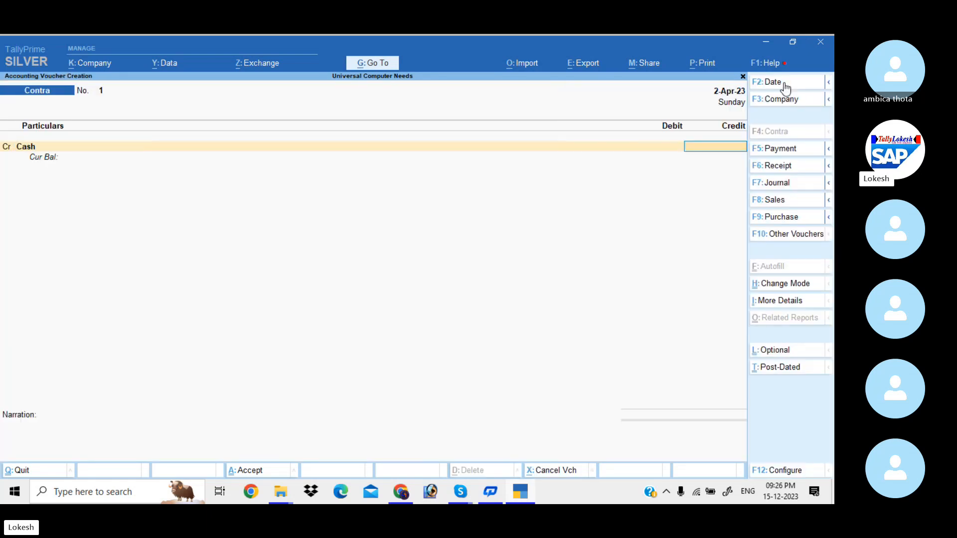
pyautogui.write('500000')
pyautogui.press('Return')
pyautogui.press('Return')
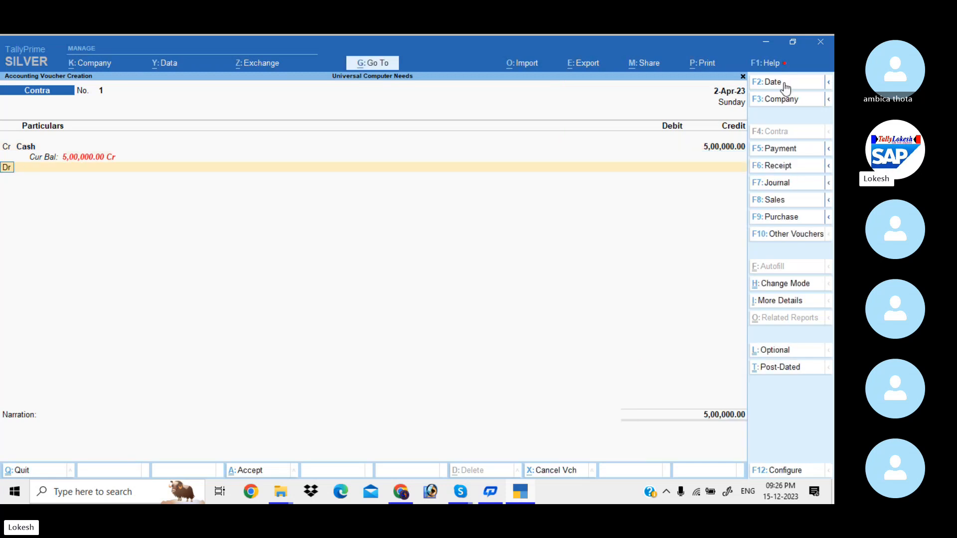
# Change the contra voucher's credit account to Icici Bank, keeping the entered amount
pyautogui.press('BackSpace')
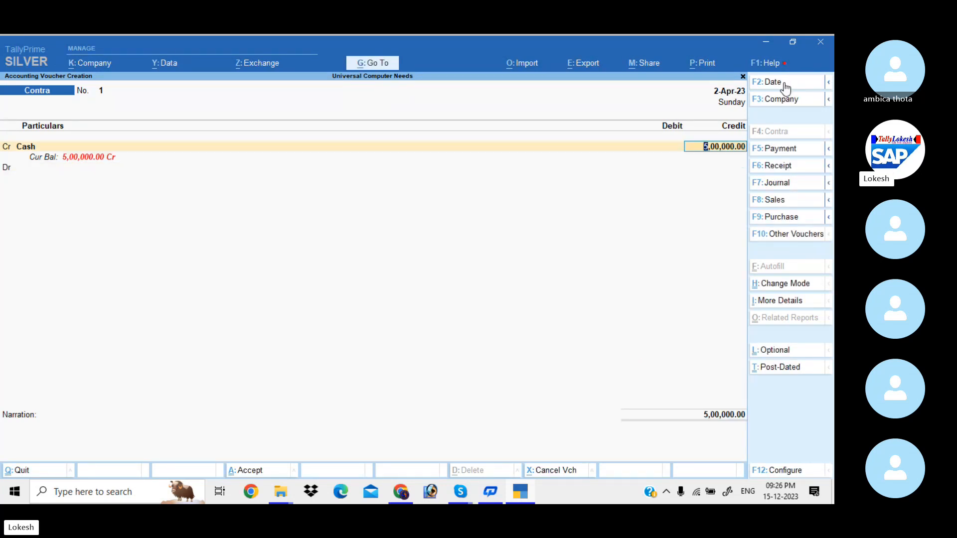
pyautogui.press('BackSpace')
pyautogui.press('Down')
pyautogui.press('Return')
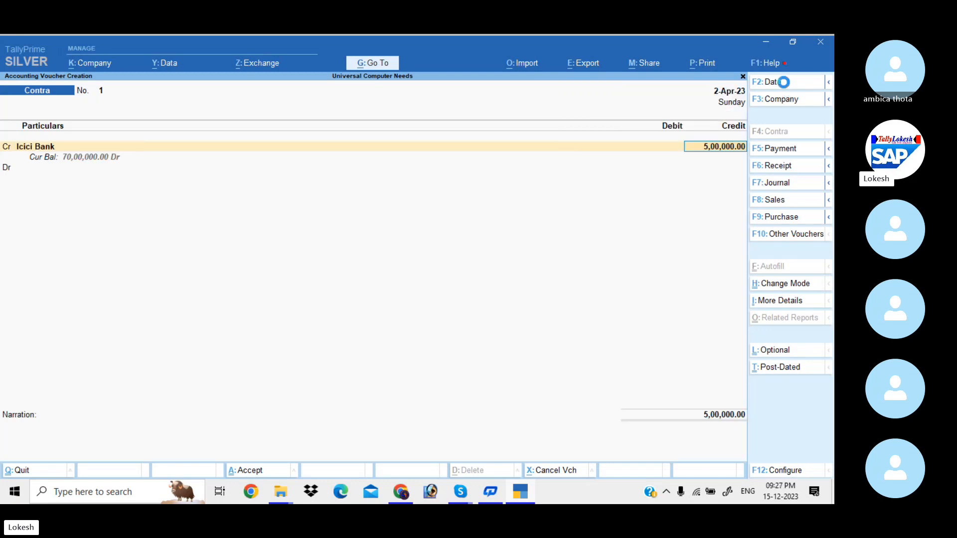
# Debit Cash with 5,00,000.00 and save the contra voucher without a narration
pyautogui.press('Return')
pyautogui.press('Return')
pyautogui.press('Return')
pyautogui.press('Return')
pyautogui.press('Return')
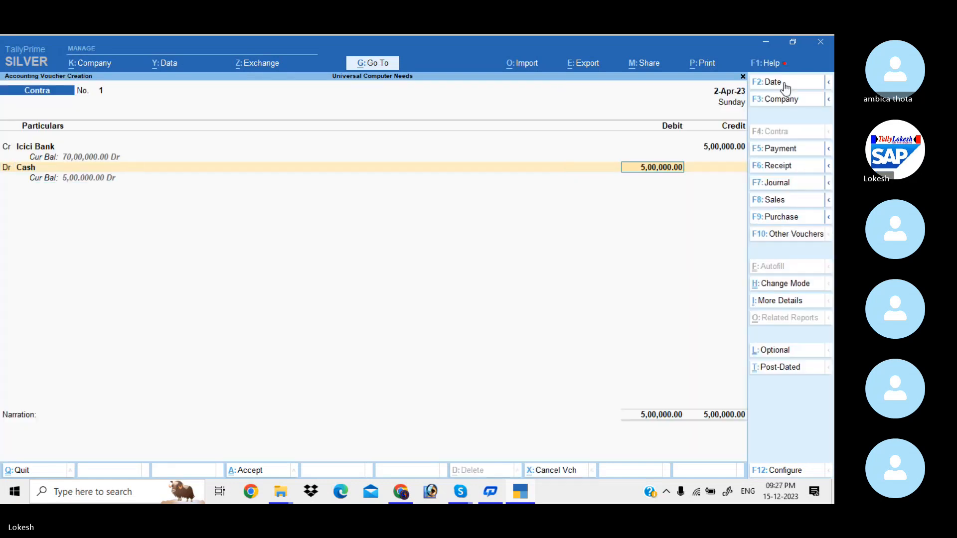
pyautogui.press('Return')
pyautogui.press('Return')
pyautogui.press('Return')
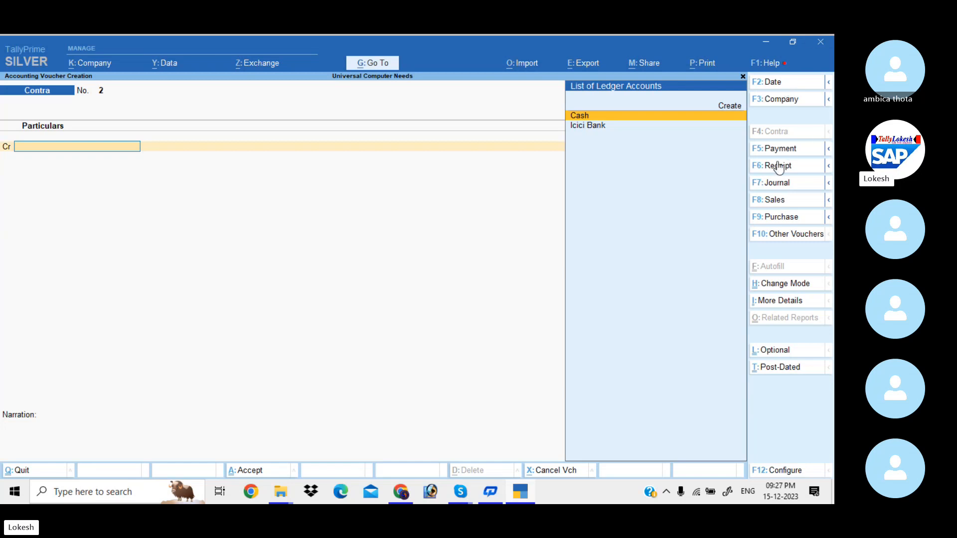
# Open a purchase voucher dated 2-4 (2-Apr-23) and leave the supplier invoice number blank
pyautogui.click(784, 218)
pyautogui.click(779, 81)
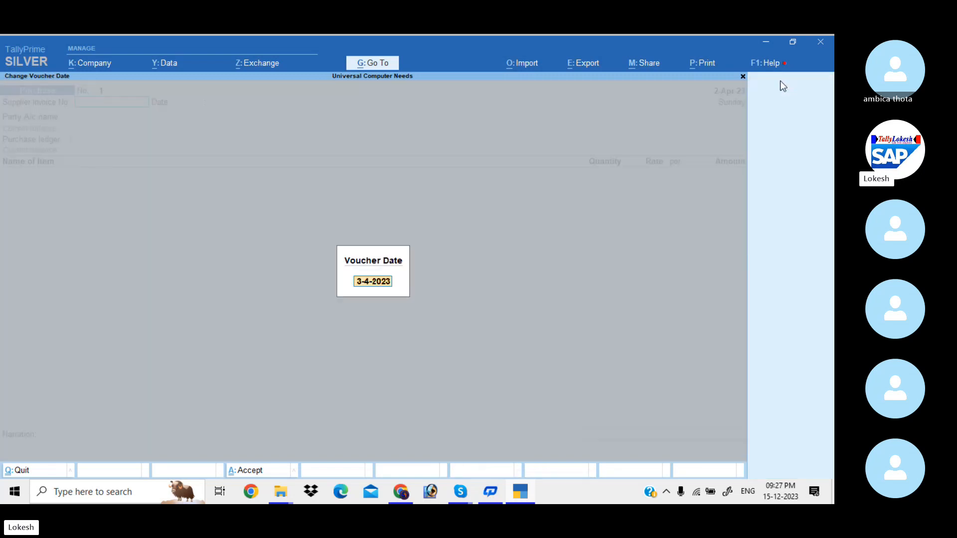
pyautogui.write('2-4')
pyautogui.press('Return')
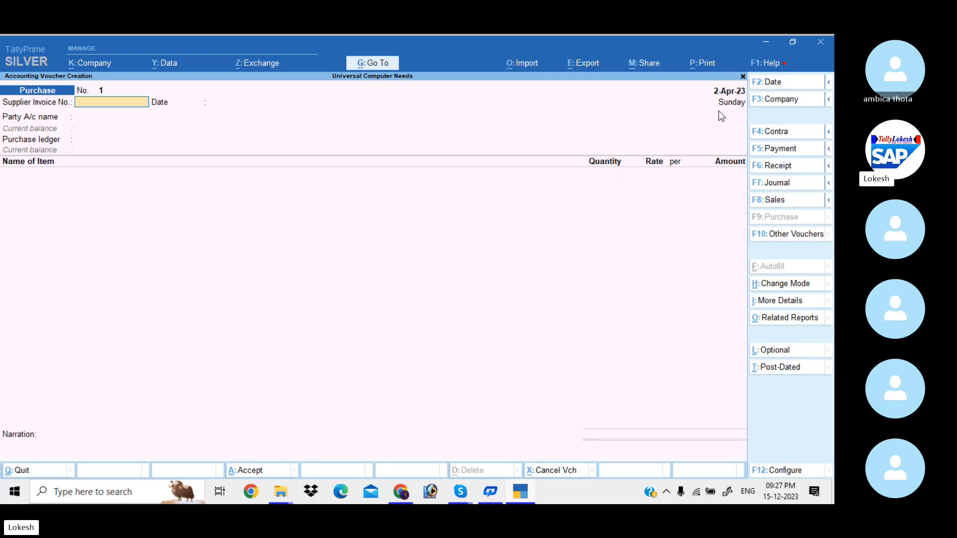
pyautogui.click(776, 83)
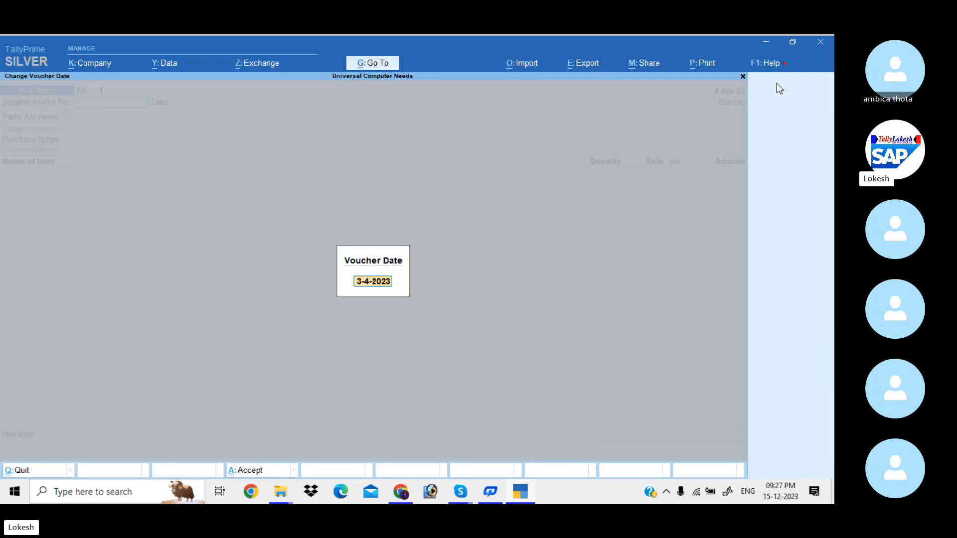
pyautogui.write('2-4')
pyautogui.press('Return')
pyautogui.press('Return')
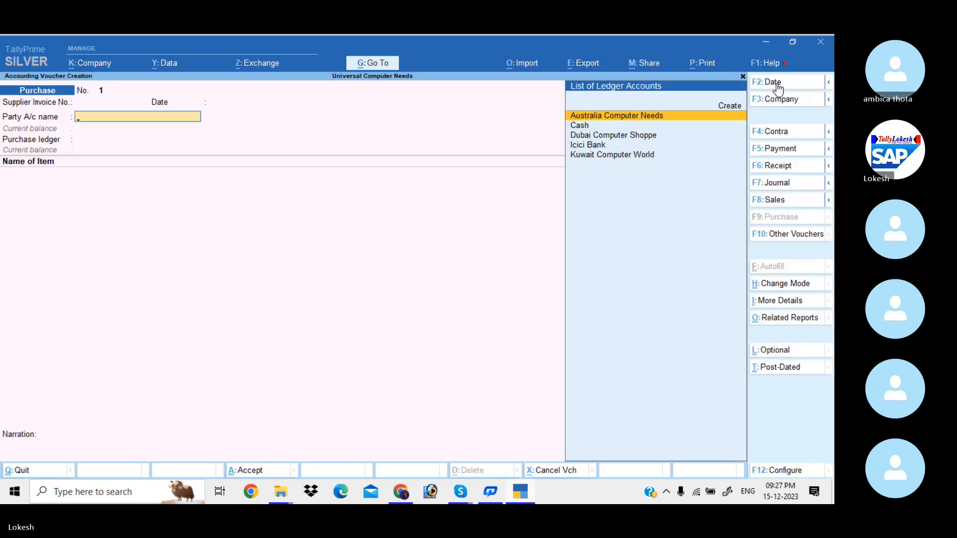
# Choose Australia Computer Needs as the purchase voucher's party account and keep its default party details
pyautogui.press('Return')
pyautogui.press('Return')
pyautogui.press('Return')
pyautogui.press('Return')
pyautogui.press('Return')
pyautogui.press('Return')
pyautogui.press('Return')
pyautogui.press('Return')
pyautogui.press('Return')
pyautogui.press('Return')
pyautogui.press('Return')
pyautogui.press('Return')
pyautogui.press('Return')
pyautogui.press('Return')
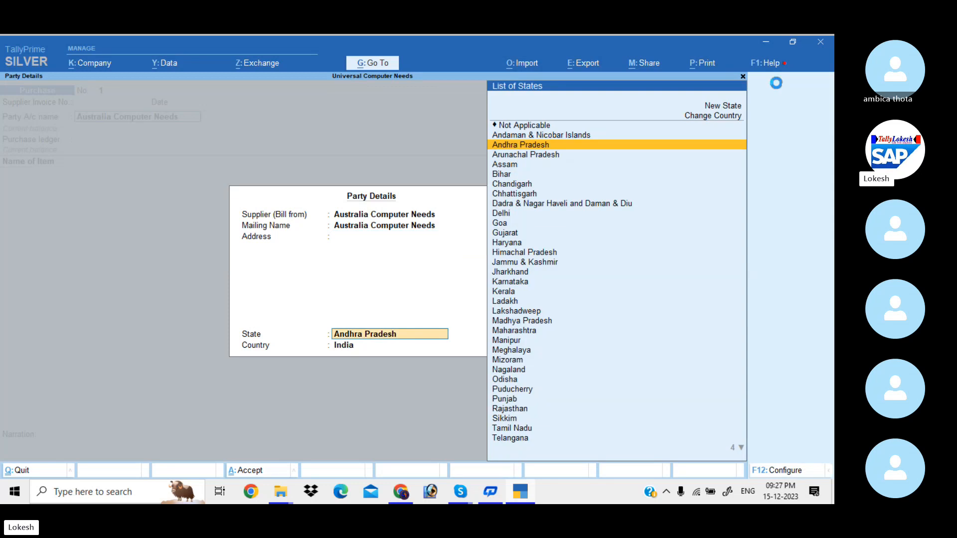
# Accept the party details and enter Lenevo P4 Loptop under the Purchase ledger: 80 nos at $600.00, exchange rate ₹ 54/$
pyautogui.press('Return')
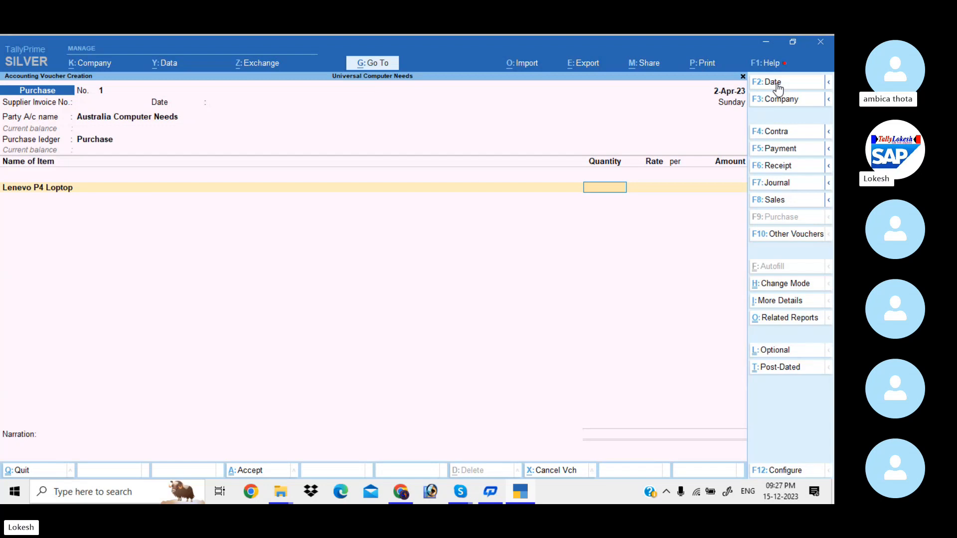
pyautogui.write('80')
pyautogui.press('Return')
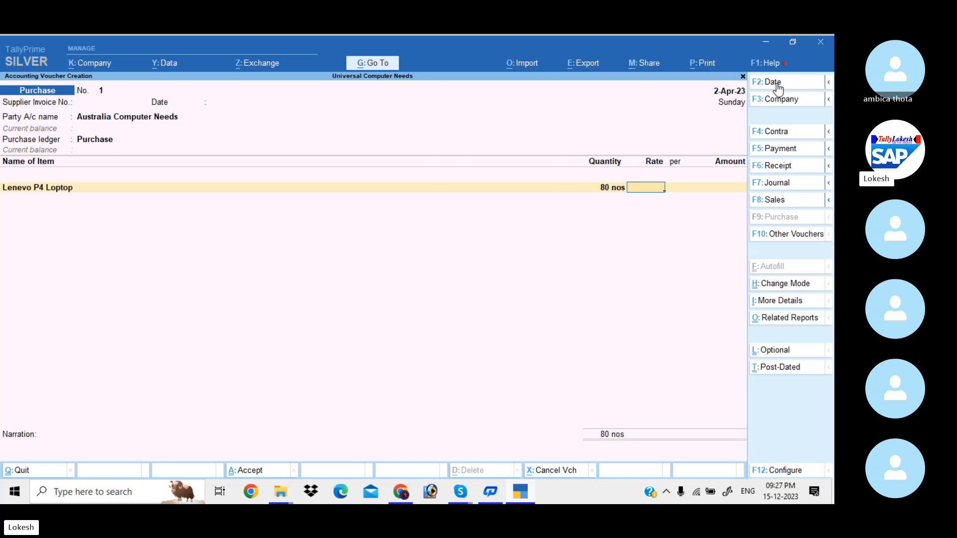
pyautogui.write('600')
pyautogui.press('Return')
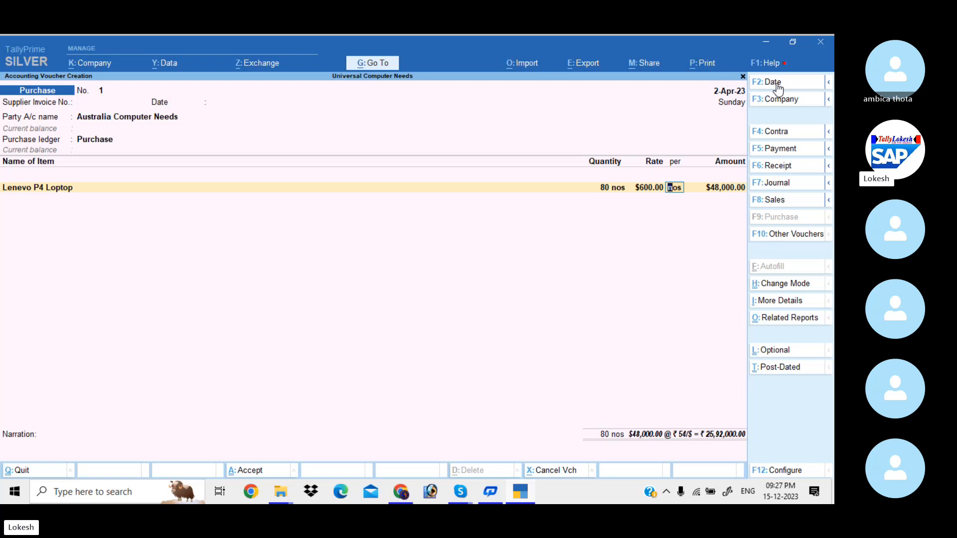
pyautogui.press('Return')
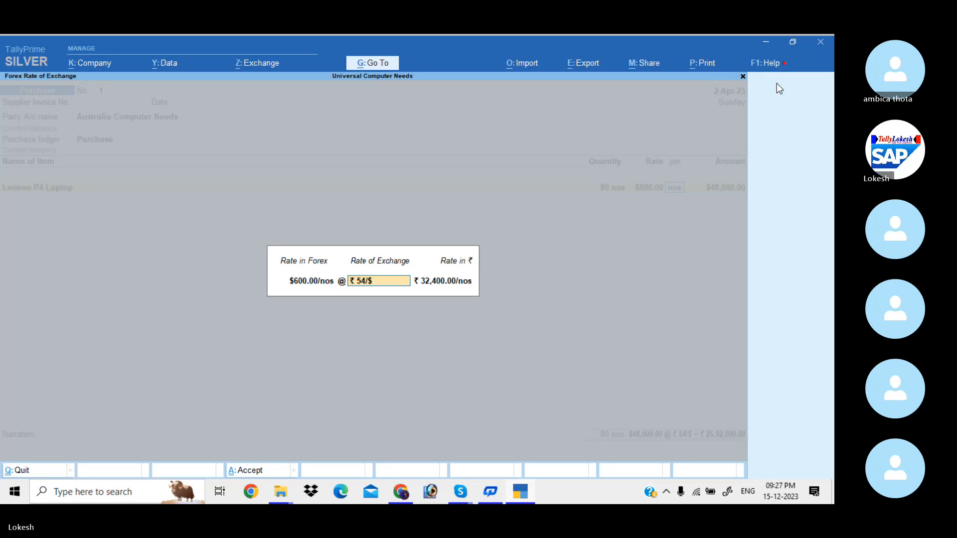
pyautogui.press('Return')
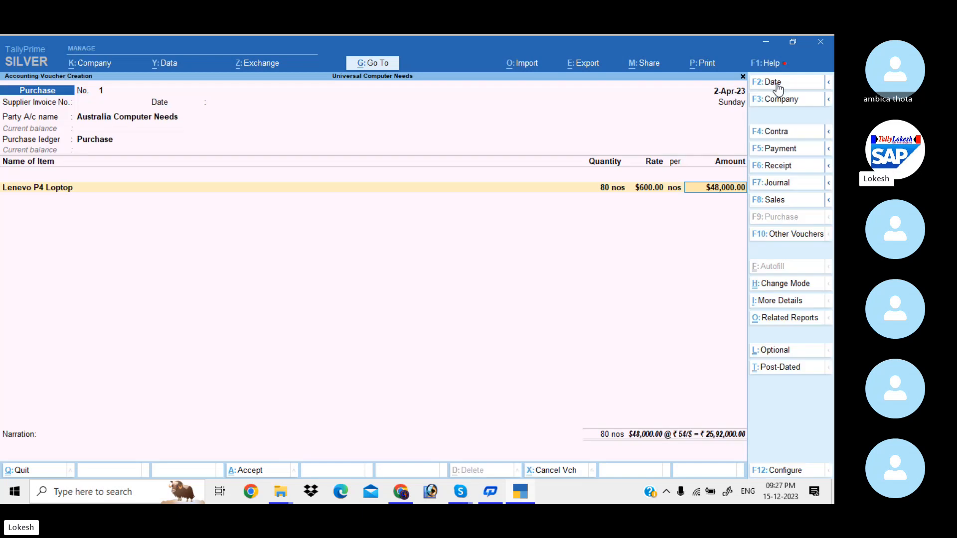
pyautogui.press('Return')
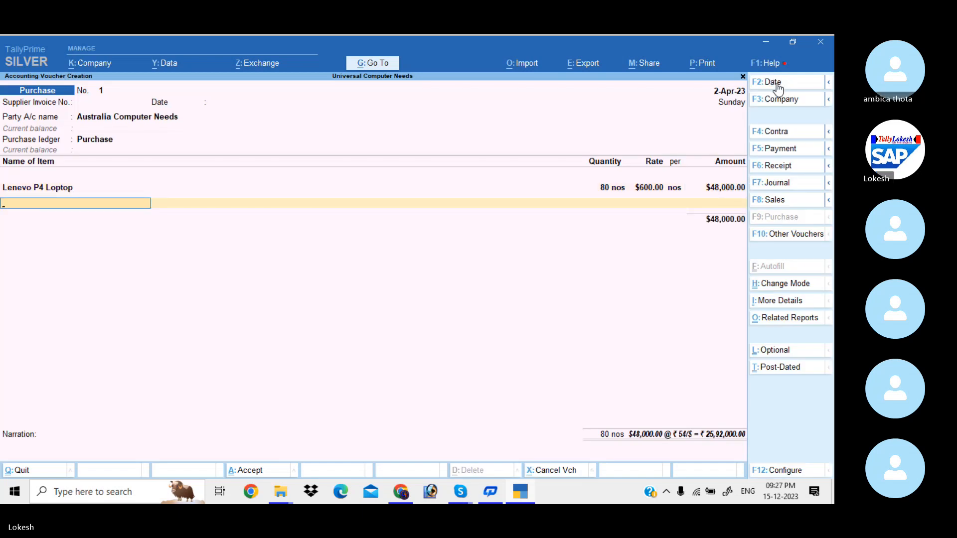
# End the purchase voucher's item list and save the voucher without a narration
pyautogui.press('Return')
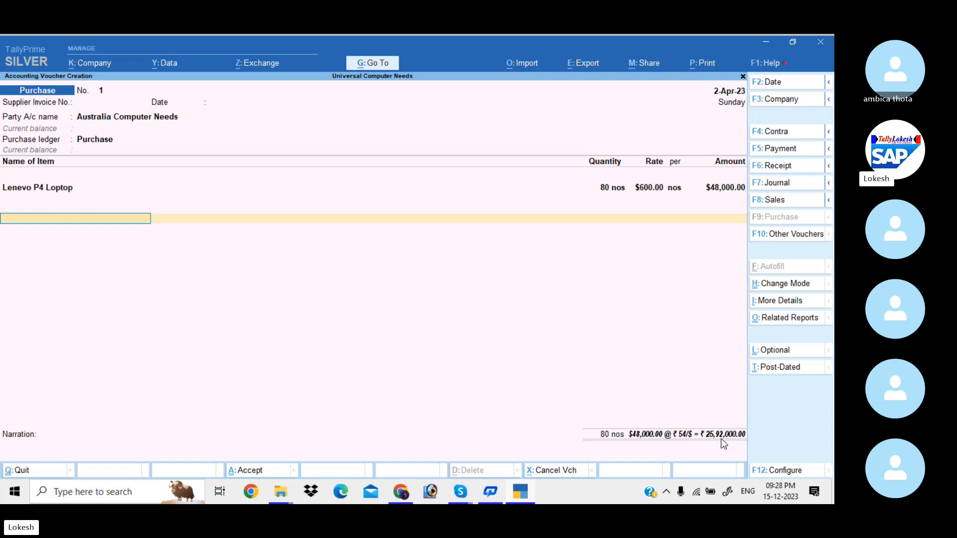
pyautogui.press('Return')
pyautogui.press('Return')
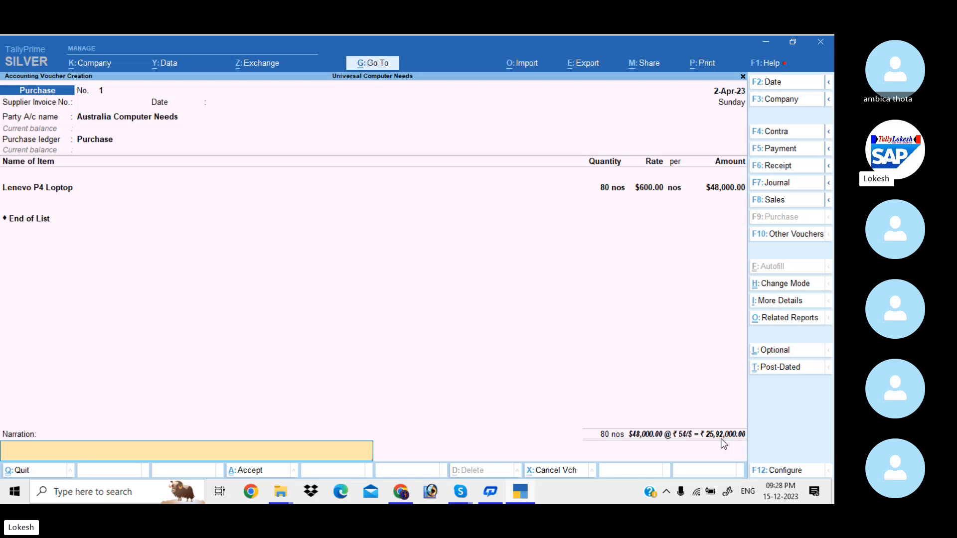
pyautogui.press('Return')
pyautogui.press('Return')
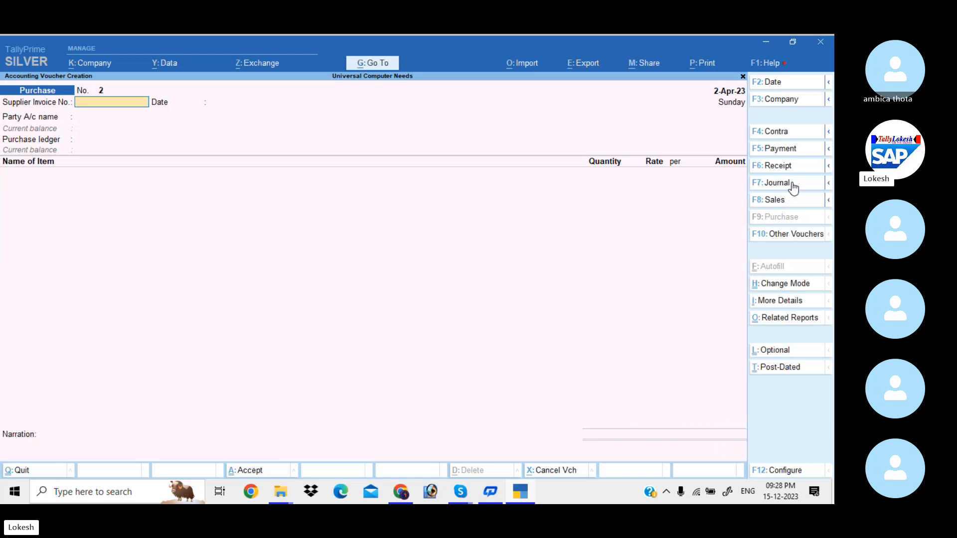
# Open a sales voucher and choose Kuwait Computer World as its party account
pyautogui.click(790, 200)
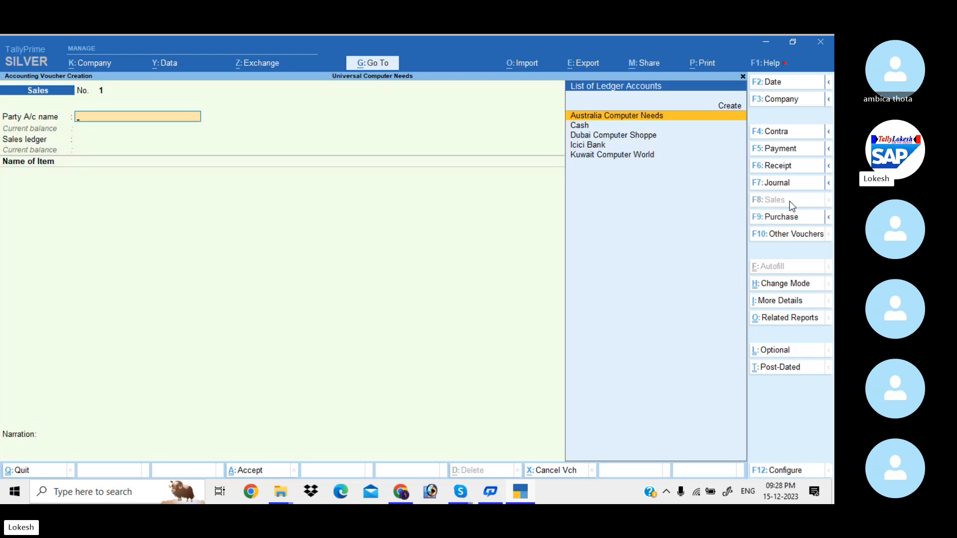
pyautogui.press('Down')
pyautogui.press('Down')
pyautogui.press('Down')
pyautogui.press('Down')
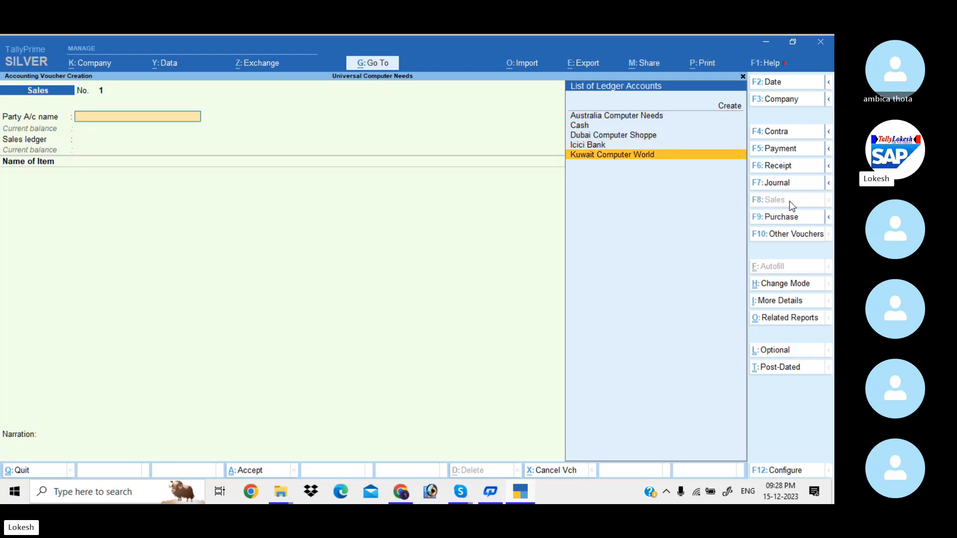
pyautogui.press('Return')
pyautogui.press('Return')
pyautogui.press('Return')
pyautogui.press('Return')
pyautogui.press('Return')
pyautogui.press('Return')
pyautogui.press('Return')
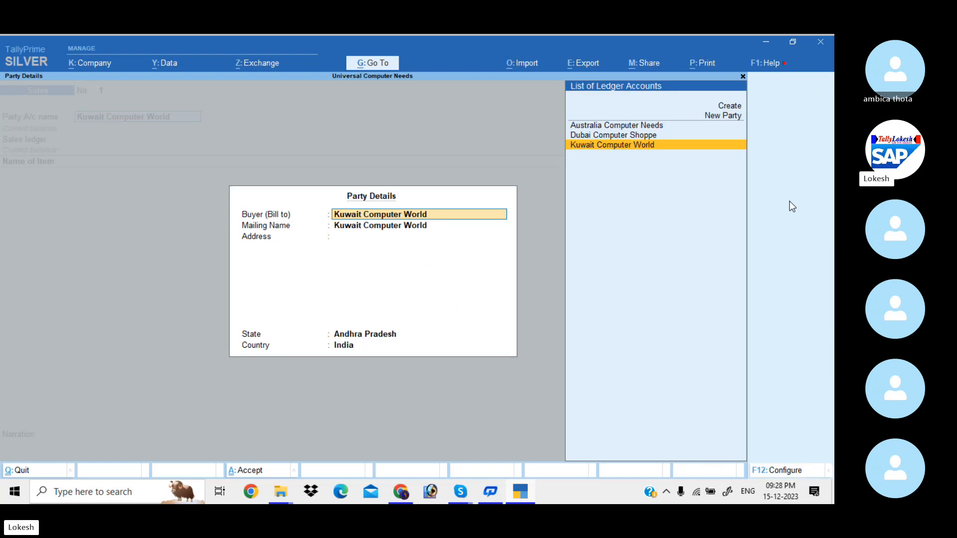
# Keep the buyer's default party details and choose Sales as the sales ledger
pyautogui.press('Return')
pyautogui.press('Return')
pyautogui.press('Return')
pyautogui.press('Return')
pyautogui.press('Return')
pyautogui.press('Return')
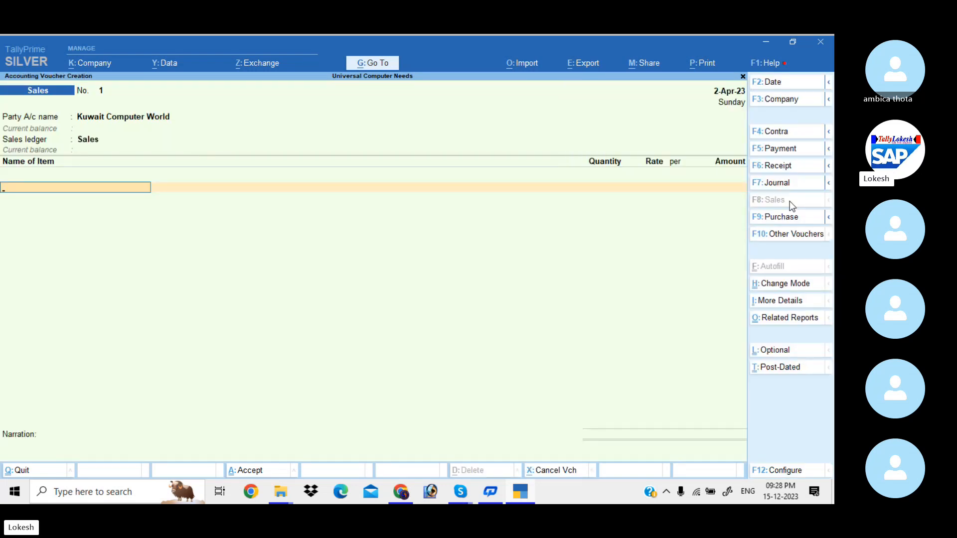
# Set the sales voucher's date to 1-5 (1-May-23)
pyautogui.click(793, 82)
pyautogui.write('1-5')
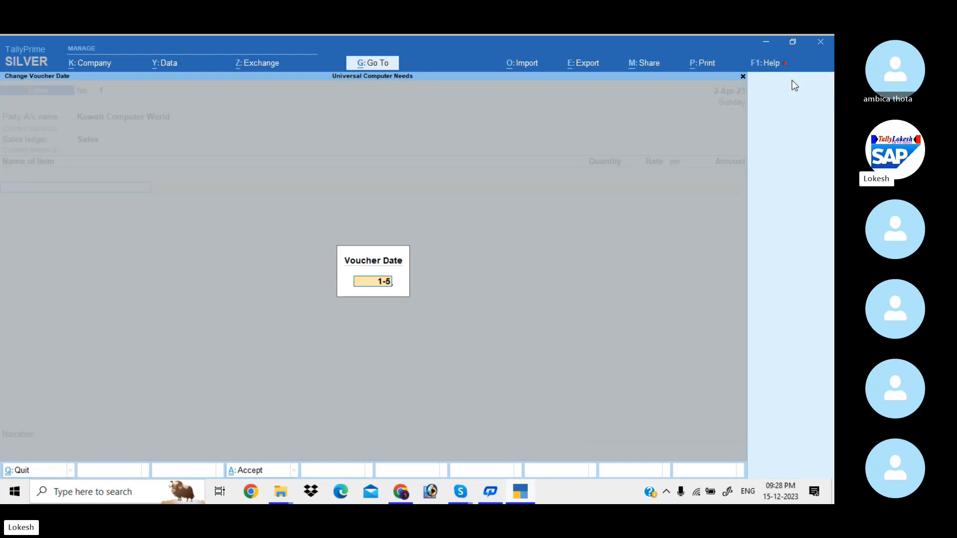
pyautogui.press('Return')
# Add Lenevo P4 Loptop to the sales voucher with 30 nos at dn210.00, keeping the ₹ 210/dn exchange rate
pyautogui.press('Return')
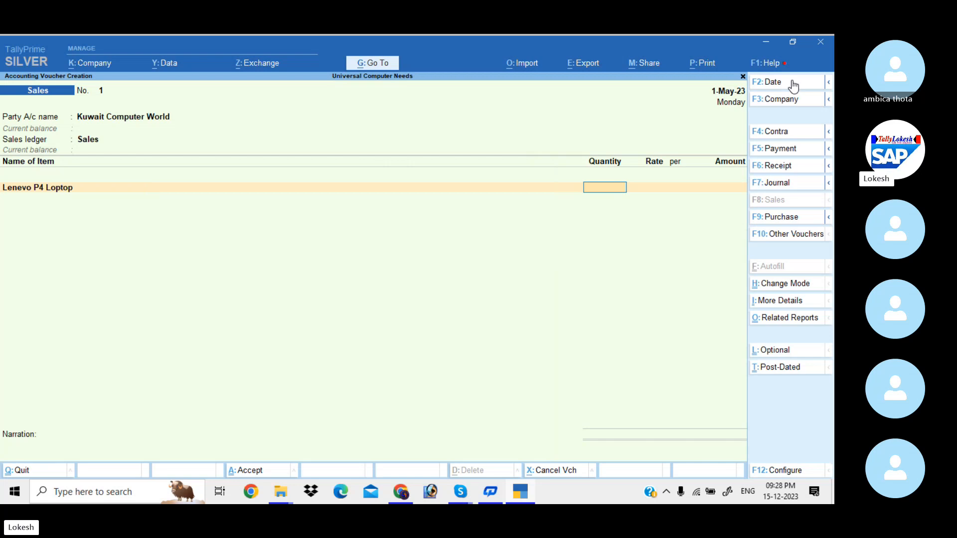
pyautogui.write('30')
pyautogui.press('Return')
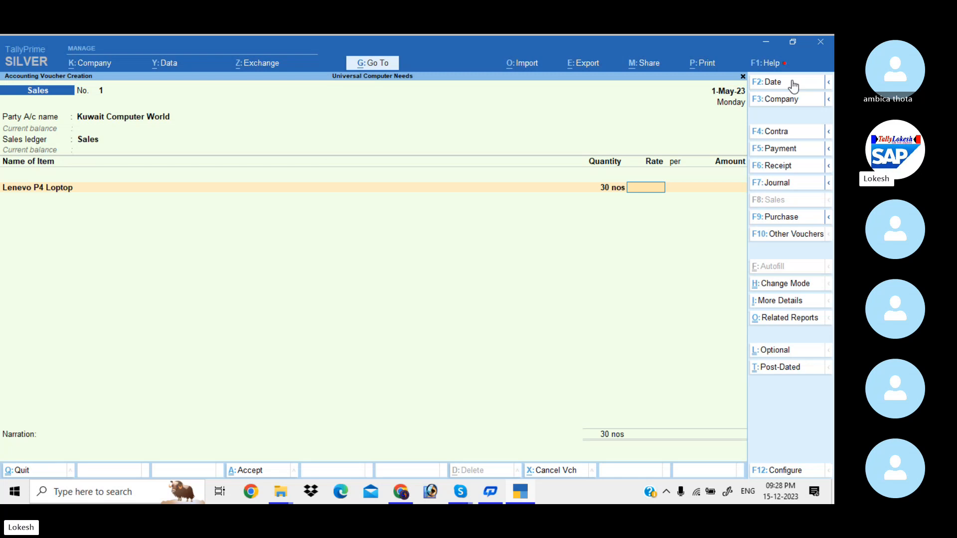
pyautogui.write('dn210')
pyautogui.press('Return')
pyautogui.press('Return')
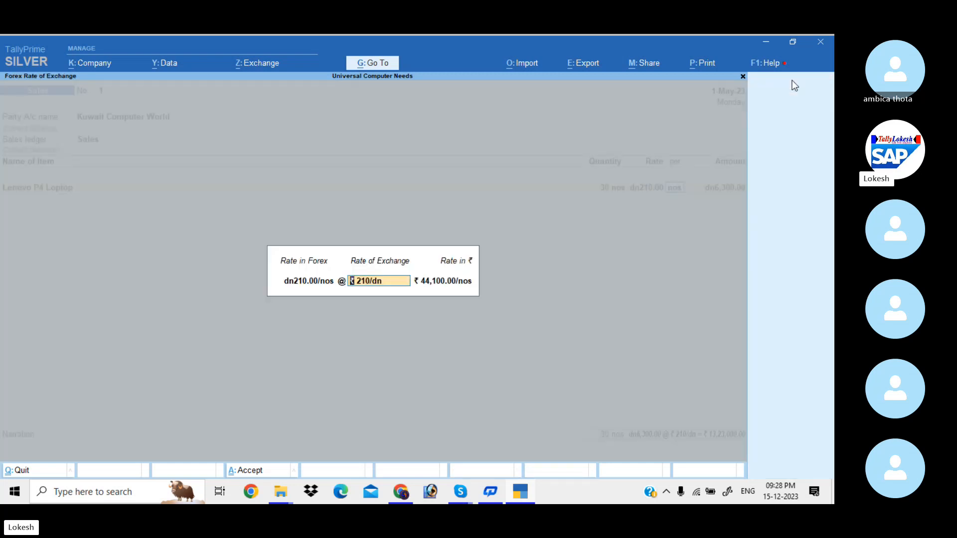
pyautogui.press('Return')
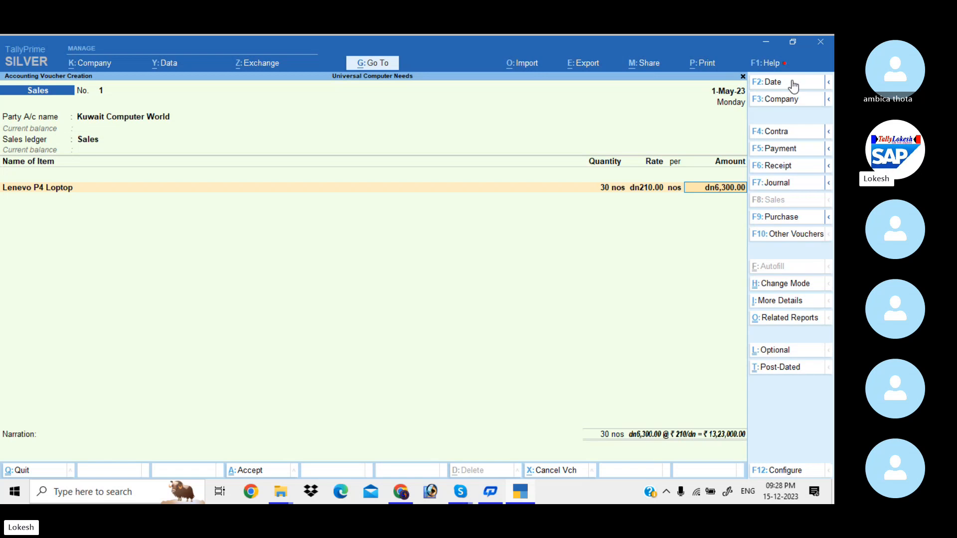
# End the Kuwait Computer World sales voucher's item list and save the voucher without a narration
pyautogui.press('Return')
pyautogui.press('Return')
pyautogui.press('Return')
pyautogui.press('Return')
pyautogui.press('Return')
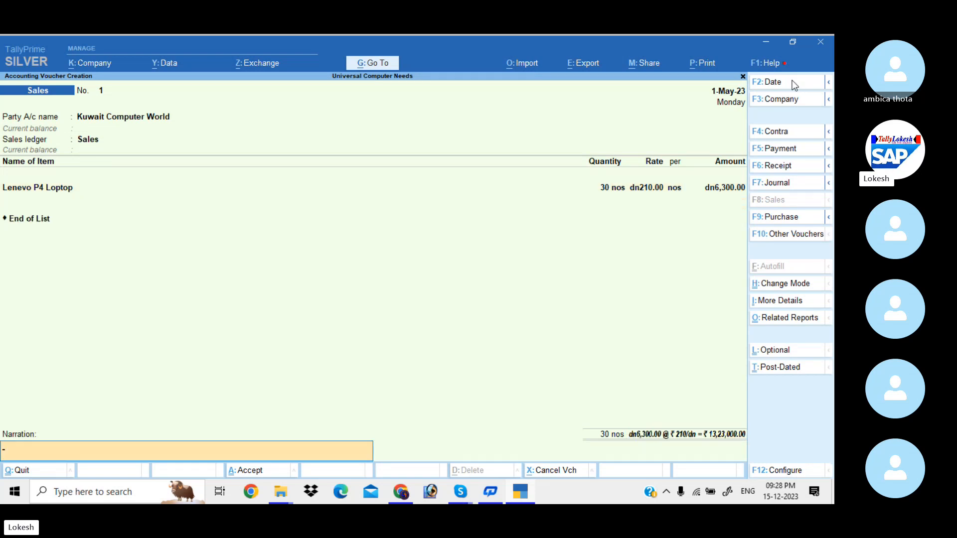
# Choose Dubai Computer Shoppe as the second sales voucher's party, keeping its default details, and select the Sales ledger
pyautogui.write('d')
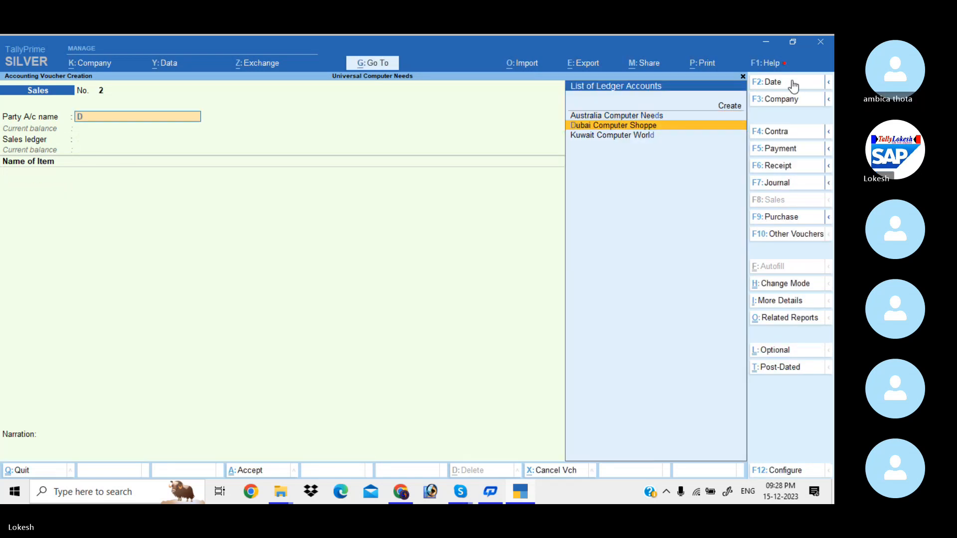
pyautogui.press('Return')
pyautogui.press('Return')
pyautogui.press('Return')
pyautogui.press('Return')
pyautogui.press('Return')
pyautogui.press('Return')
pyautogui.press('Return')
pyautogui.press('Return')
pyautogui.press('Return')
pyautogui.press('Return')
pyautogui.press('Return')
pyautogui.press('Return')
pyautogui.press('Return')
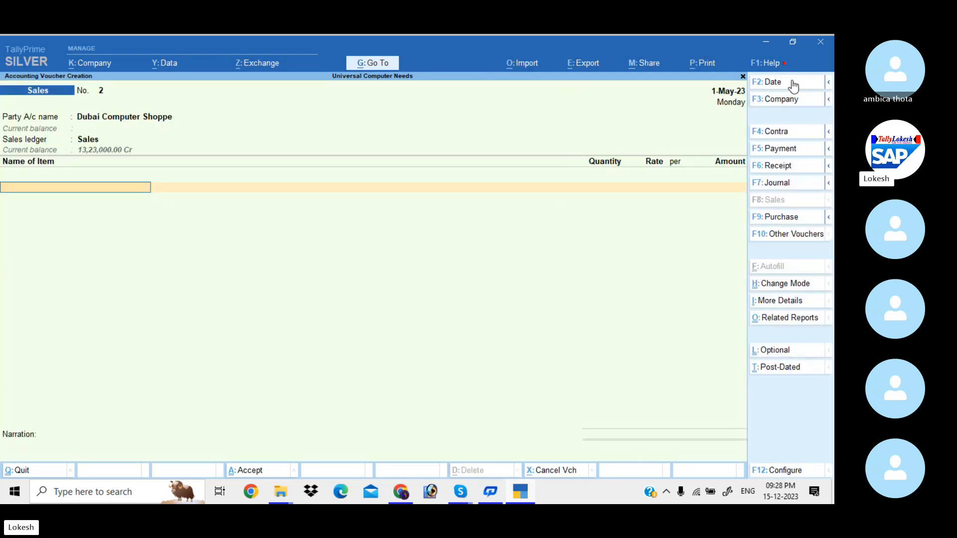
# Add Lenevo P4 Loptop to the second sales voucher with 40 nos at dhs1,250.00, keeping the ₹ 17/dhs exchange rate
pyautogui.press('Return')
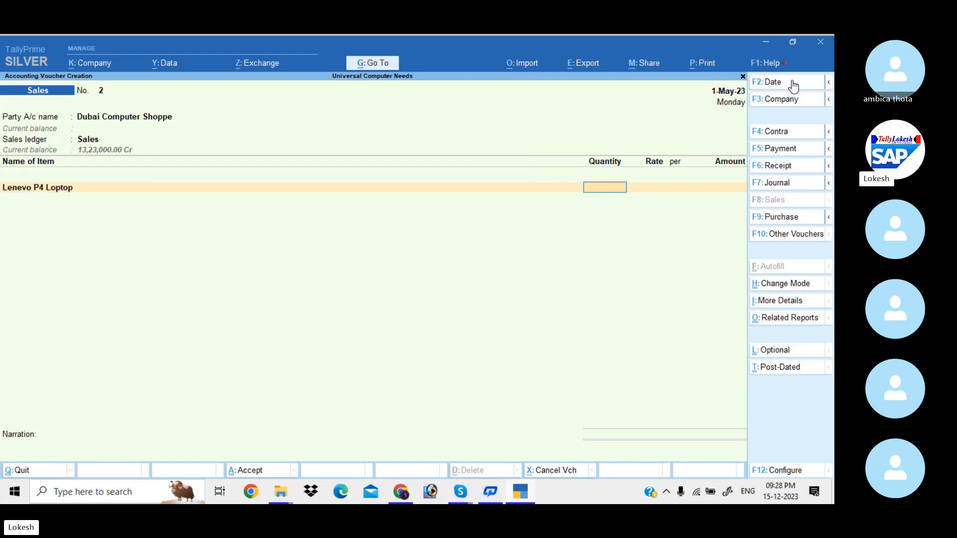
pyautogui.write('40')
pyautogui.press('Return')
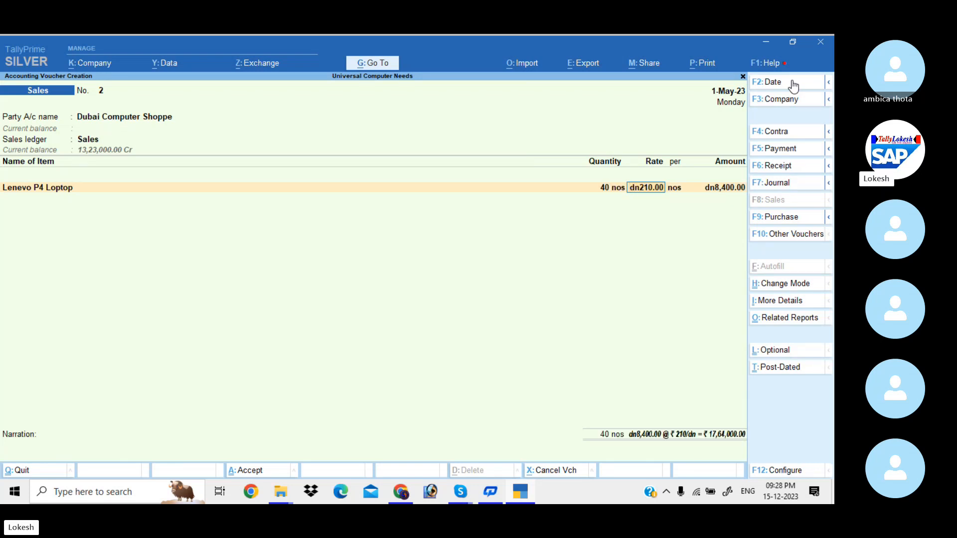
pyautogui.press('BackSpace')
pyautogui.write('dhs1,250')
pyautogui.press('Return')
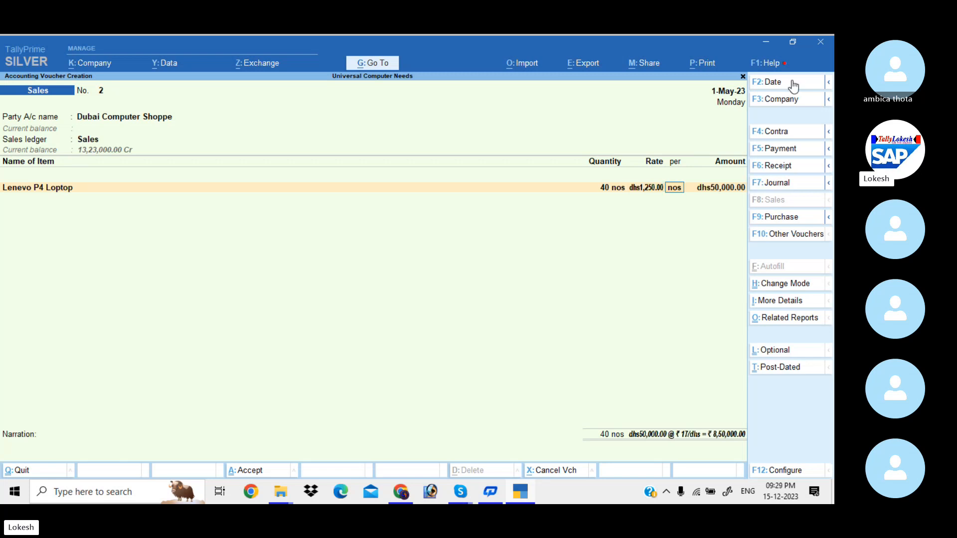
pyautogui.press('Return')
pyautogui.press('Return')
pyautogui.press('Return')
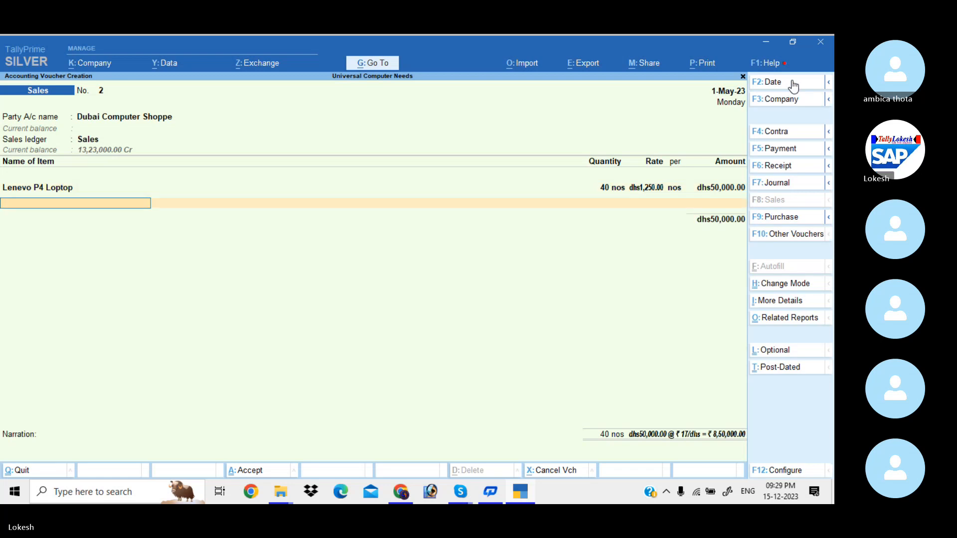
# End the Dubai Computer Shoppe sales voucher's item list and save the voucher without a narration
pyautogui.press('Return')
pyautogui.press('Return')
pyautogui.press('Return')
pyautogui.press('Return')
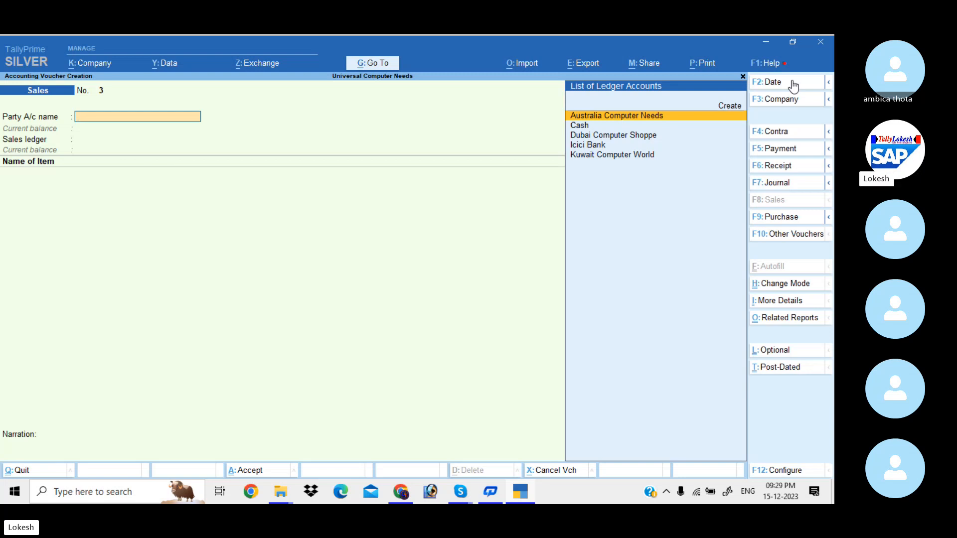
pyautogui.click(793, 84)
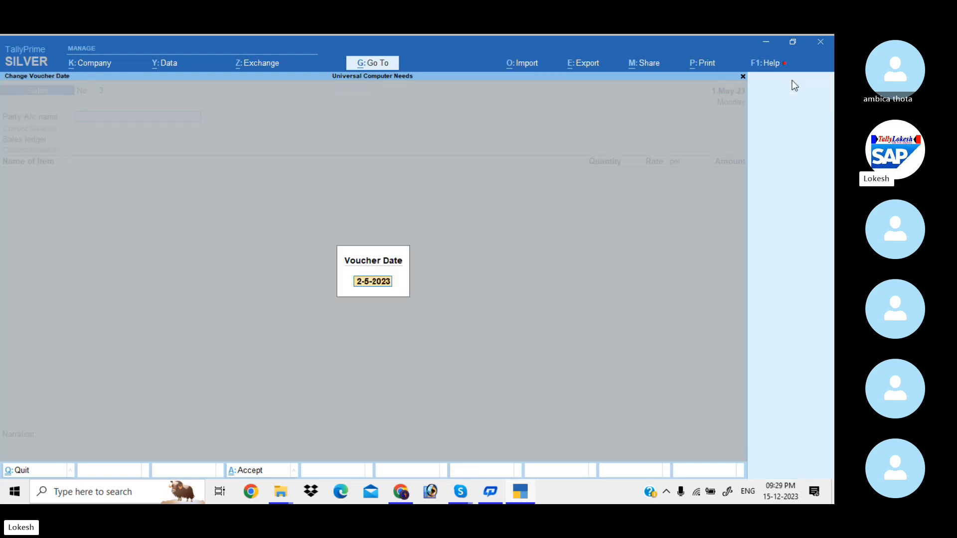
pyautogui.press('Escape')
pyautogui.press('Escape')
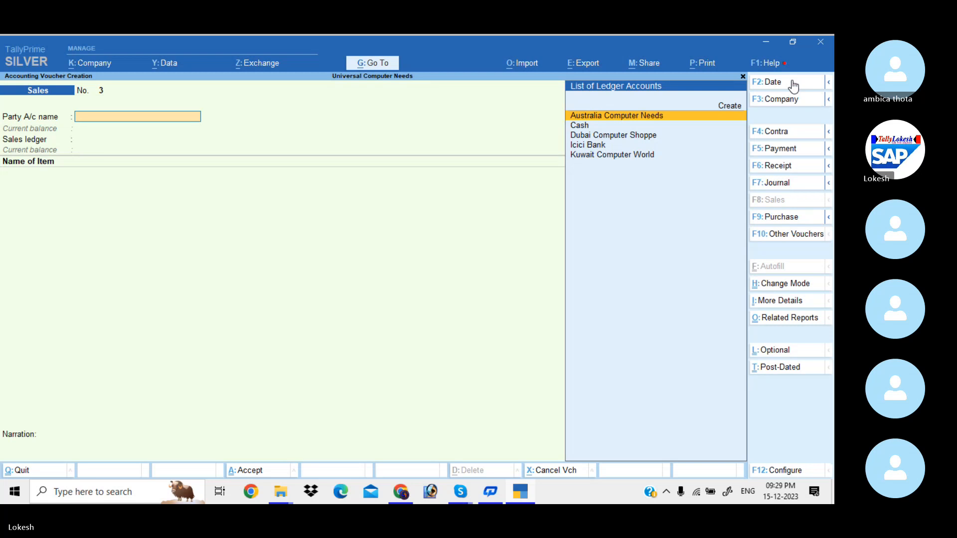
# Open a payment voucher and set its date to 2-Jun-23
pyautogui.click(790, 148)
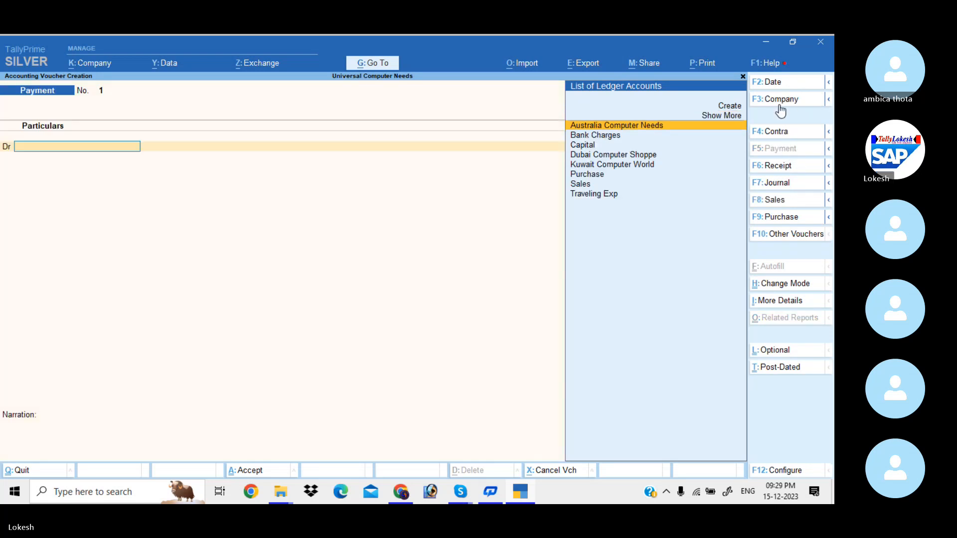
pyautogui.click(777, 85)
pyautogui.press('BackSpace')
pyautogui.write('2-')
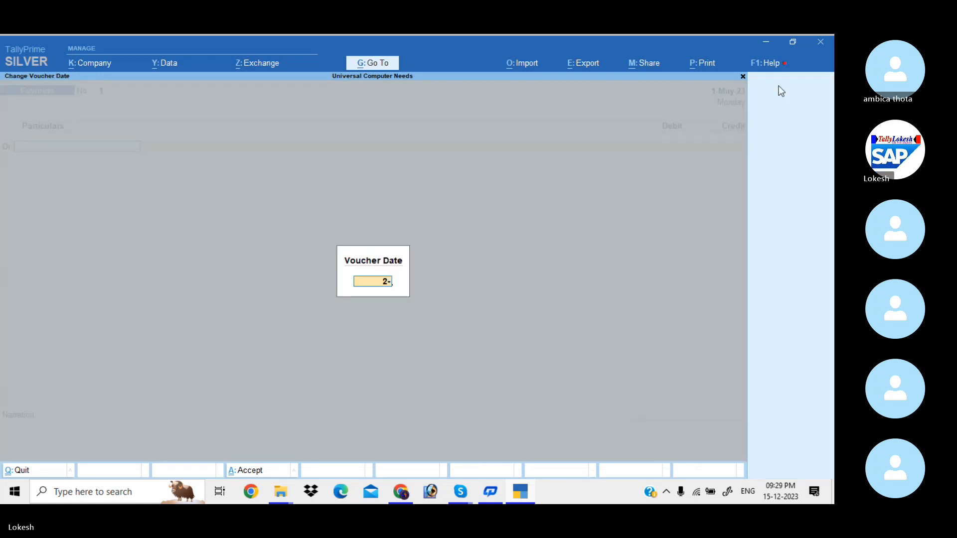
pyautogui.write('5')
pyautogui.press('Return')
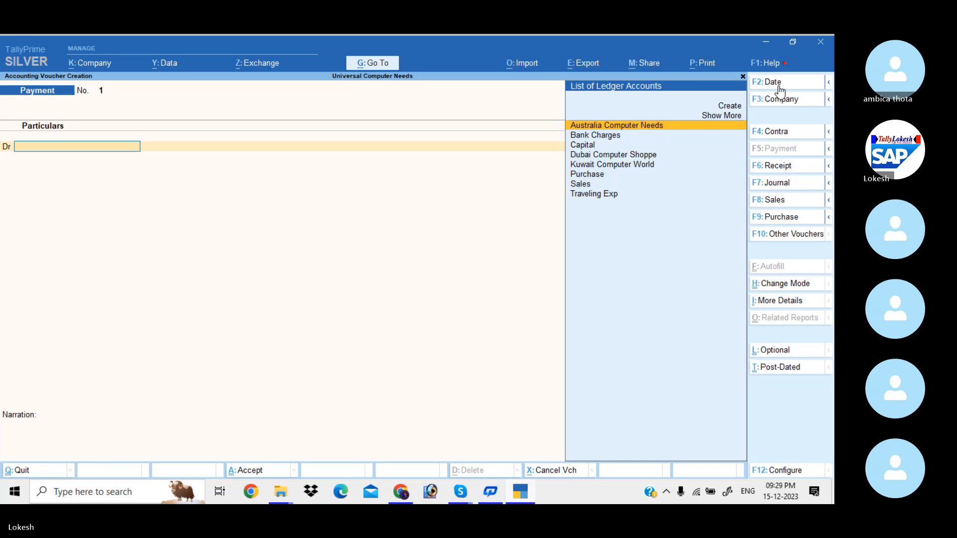
# Debit Australia Computer Needs with $25,000 in the payment voucher, keeping the ₹ 54/$ exchange rate
pyautogui.press('Return')
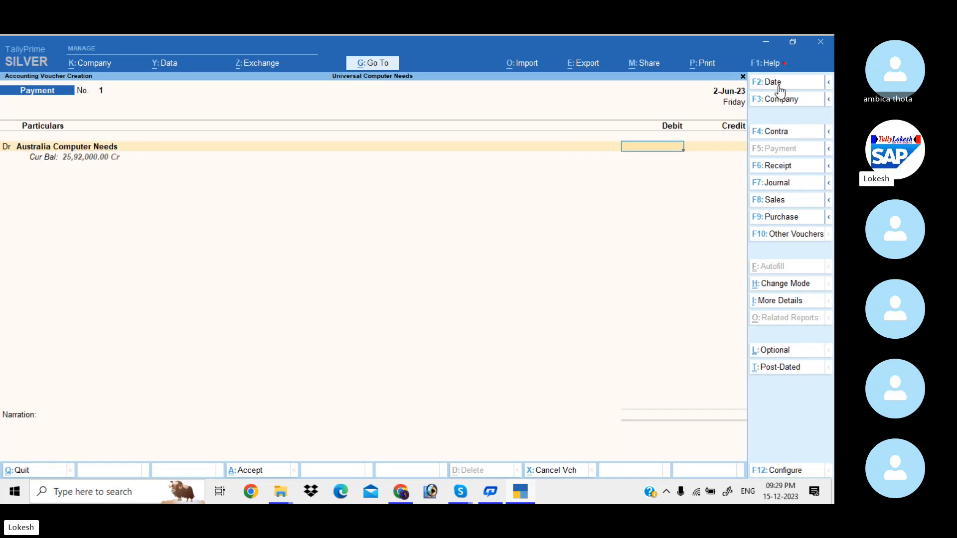
pyautogui.write('$25000')
pyautogui.press('Return')
pyautogui.press('Return')
pyautogui.press('Return')
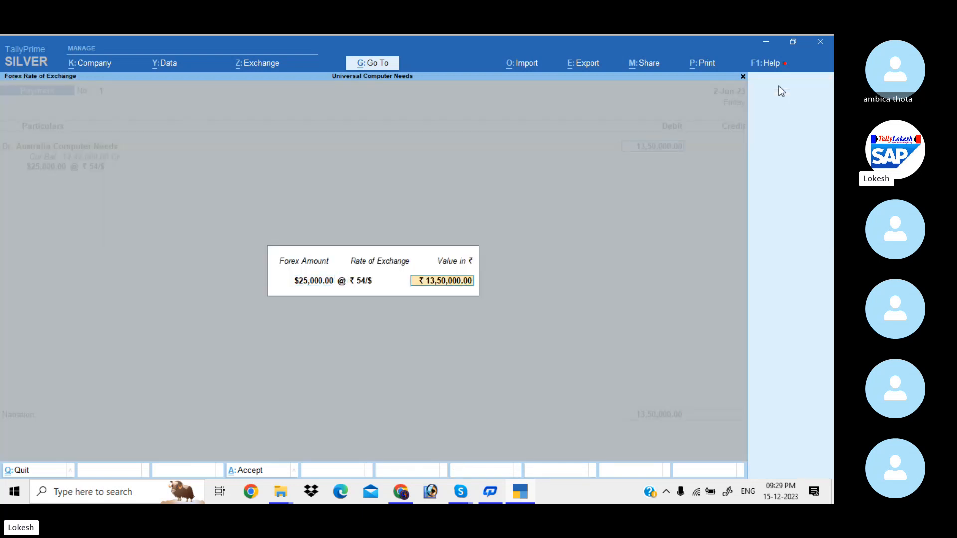
pyautogui.press('Return')
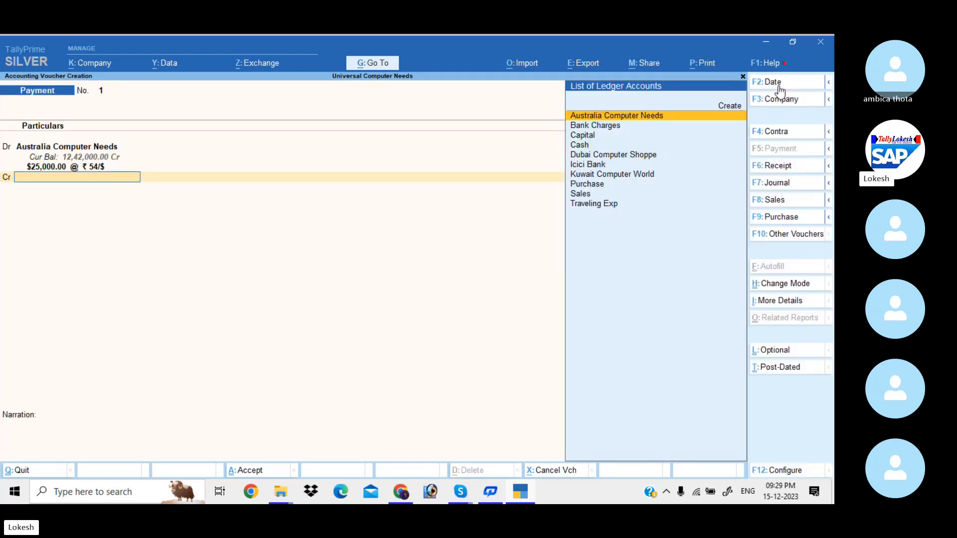
# Credit Icici Bank with $25,000 at ₹ 54/$ and save the payment voucher without a narration
pyautogui.write('i')
pyautogui.press('Return')
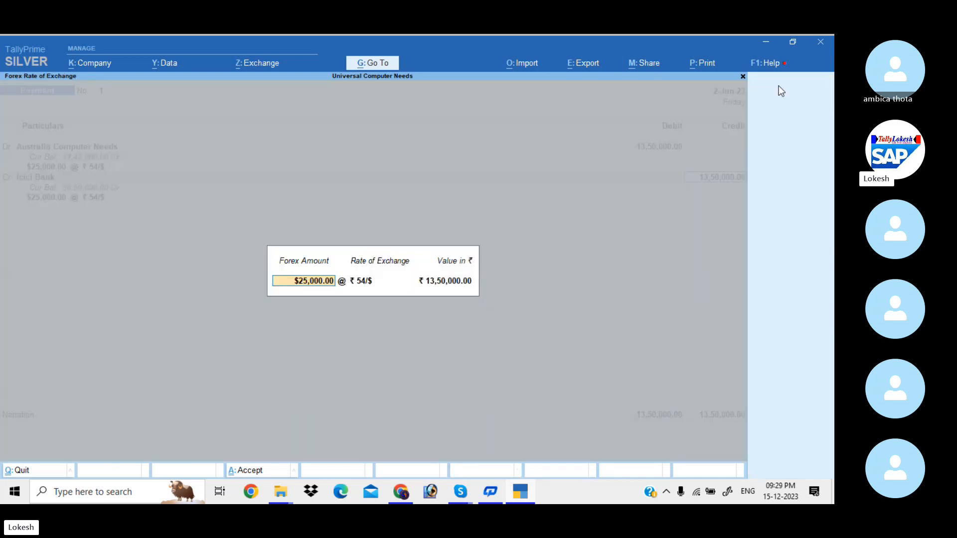
pyautogui.press('Return')
pyautogui.press('Return')
pyautogui.press('Return')
pyautogui.press('Return')
pyautogui.press('Return')
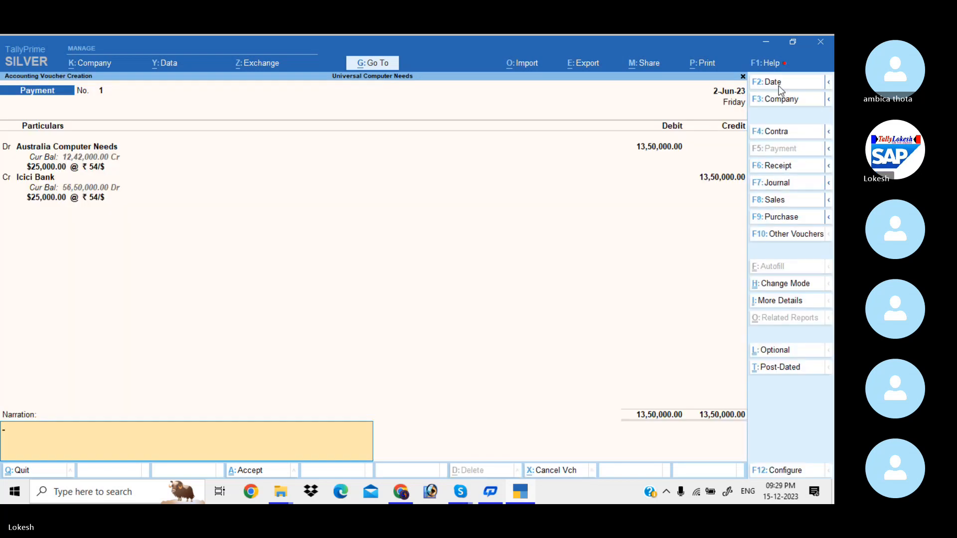
pyautogui.press('Return')
pyautogui.press('Return')
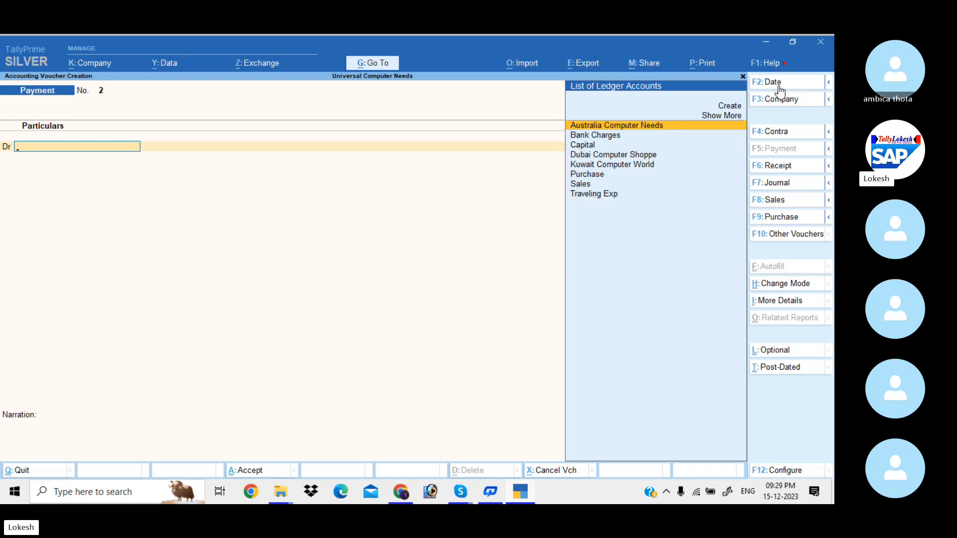
# Open a receipt voucher and set its date to 1-Jul-23
pyautogui.click(784, 166)
pyautogui.click(783, 84)
pyautogui.write('1-')
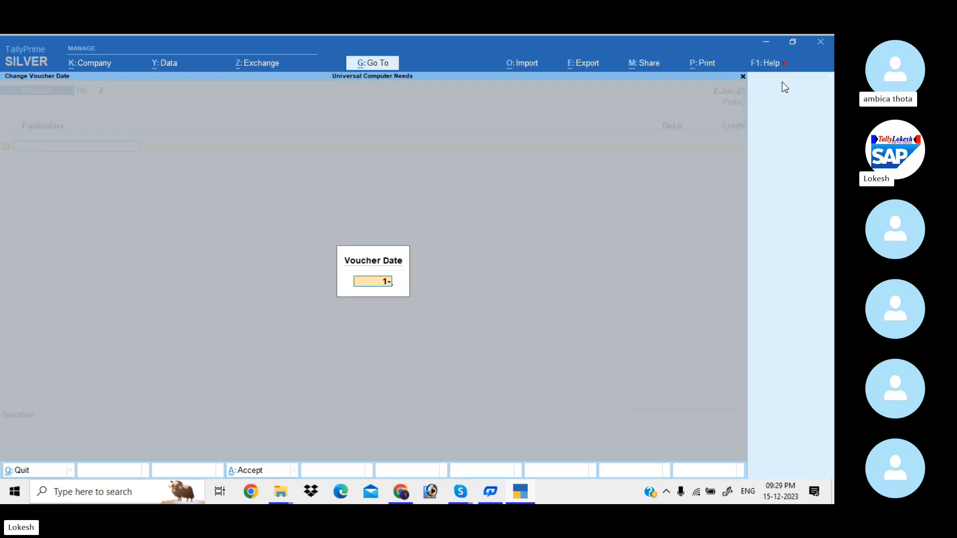
pyautogui.write('7')
pyautogui.press('Return')
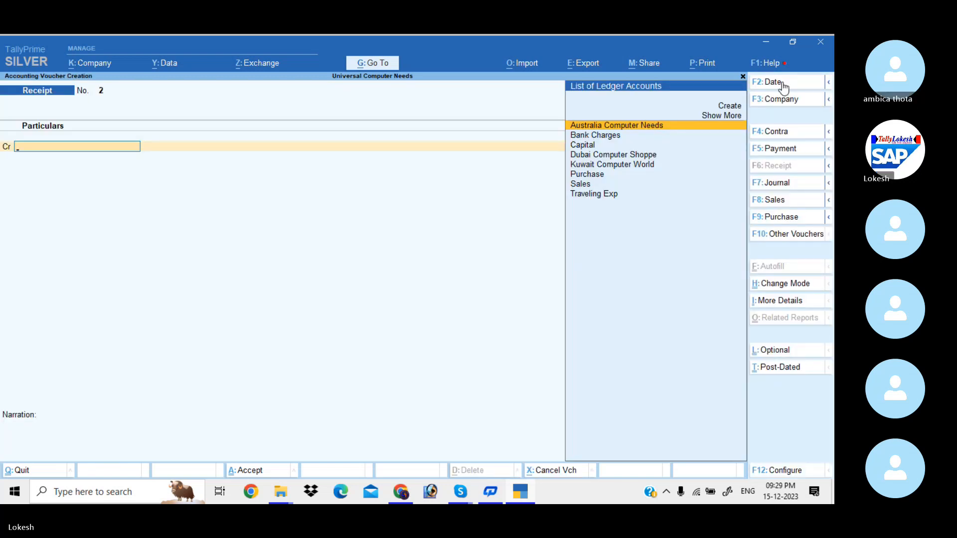
# Credit Kuwait Computer World with dn4,000 in the receipt voucher, keeping the ₹ 210/dn exchange rate
pyautogui.write('k')
pyautogui.press('Return')
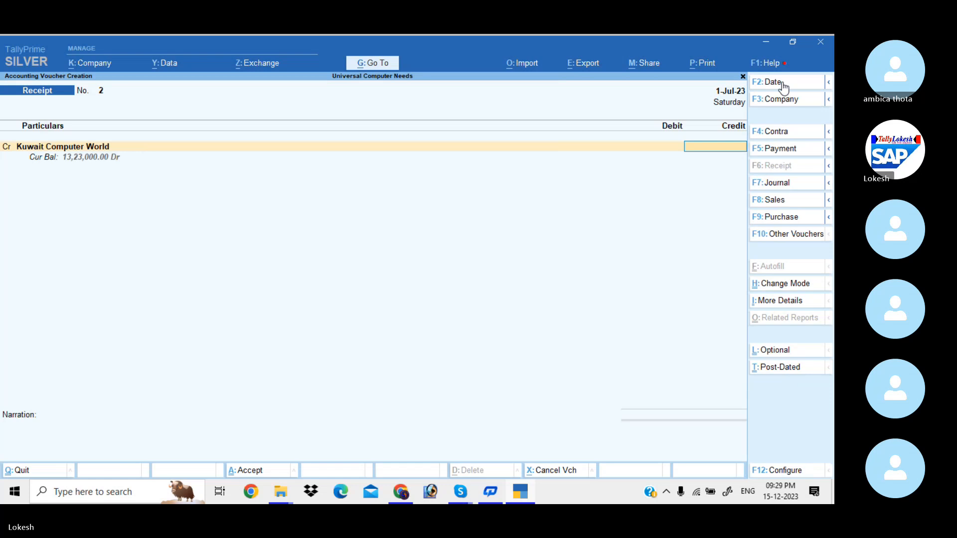
pyautogui.write('dn')
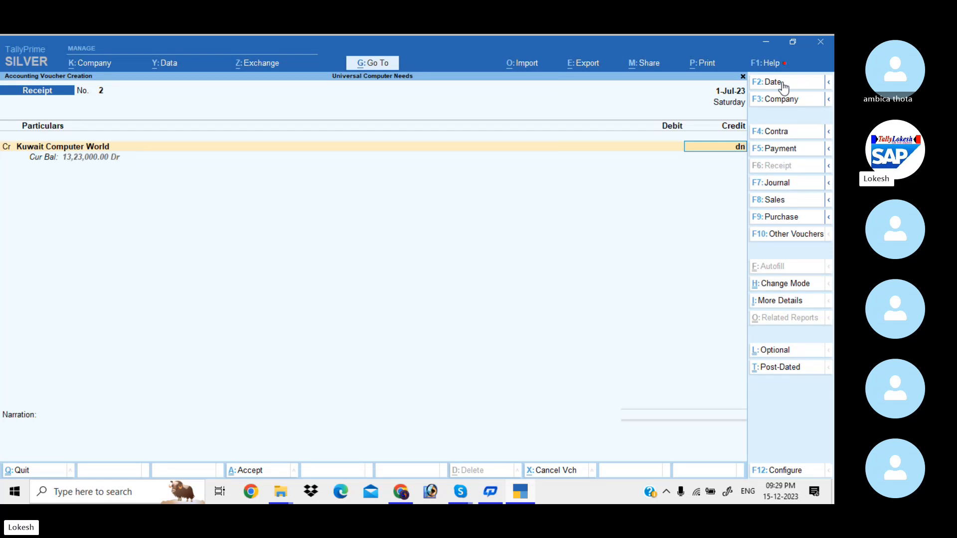
pyautogui.write('4,000')
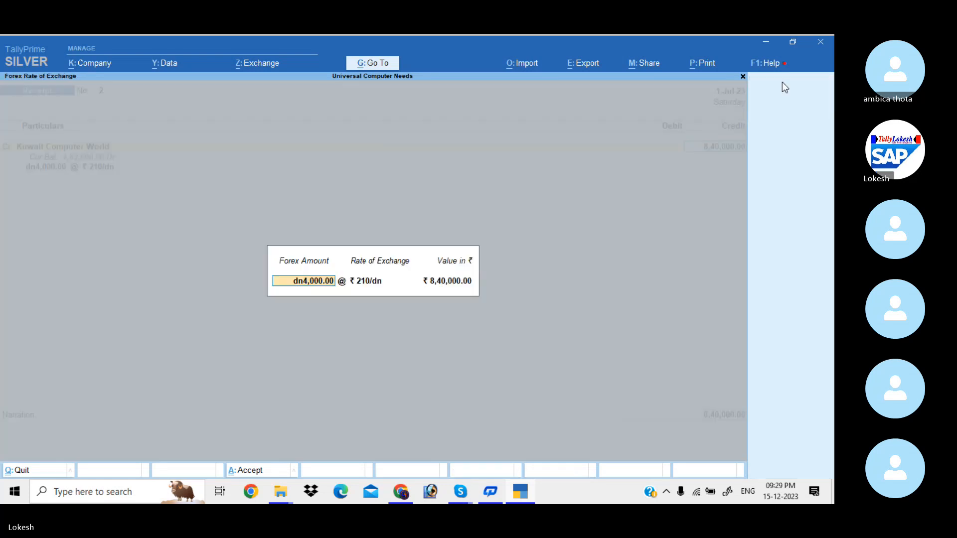
pyautogui.press('Return')
pyautogui.press('Return')
pyautogui.press('Return')
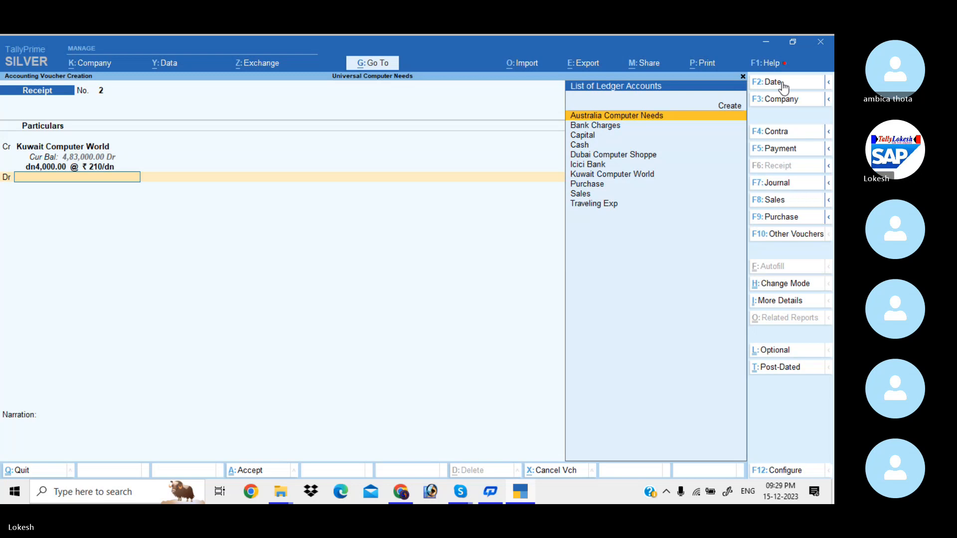
# Debit Icici Bank with dn4,000, keep the default Cheque/DD allocation, and save the Kuwait Computer World receipt
pyautogui.write('i')
pyautogui.press('Return')
pyautogui.press('Return')
pyautogui.press('Return')
pyautogui.press('Return')
pyautogui.press('Return')
pyautogui.press('Return')
pyautogui.press('Return')
pyautogui.press('Return')
pyautogui.press('Return')
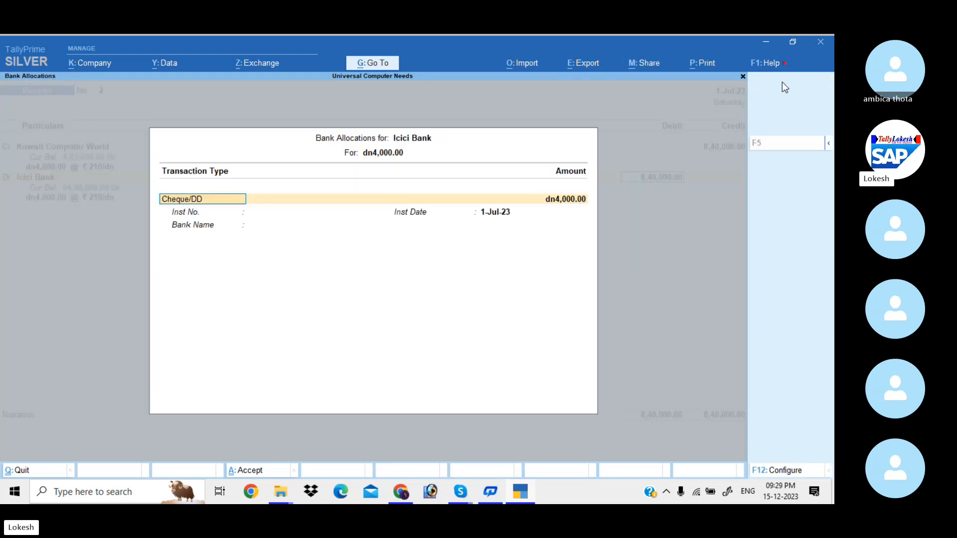
pyautogui.press('Return')
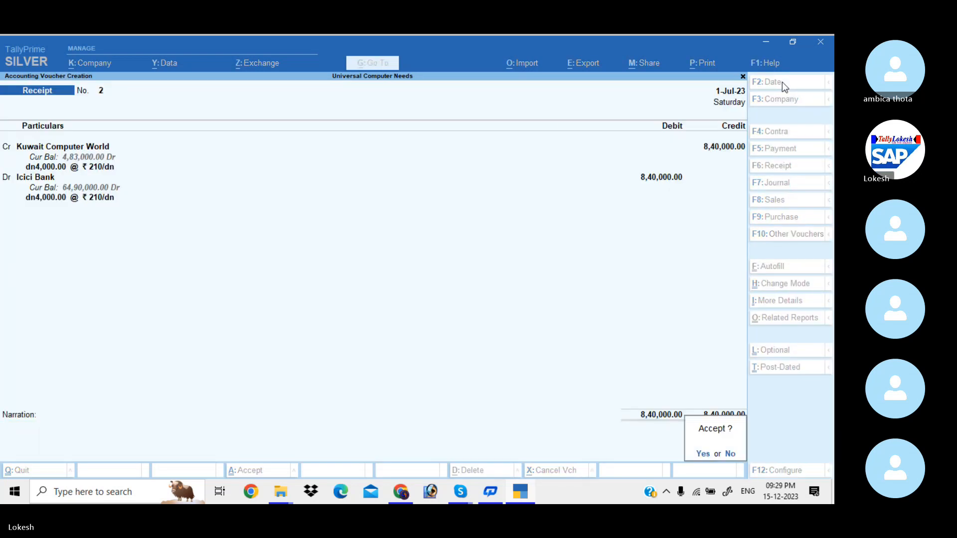
pyautogui.press('Return')
# Choose Dubai Computer Shoppe as the credit ledger of the next receipt voucher and set the date to 2-Jul-23
pyautogui.write('d')
pyautogui.press('Return')
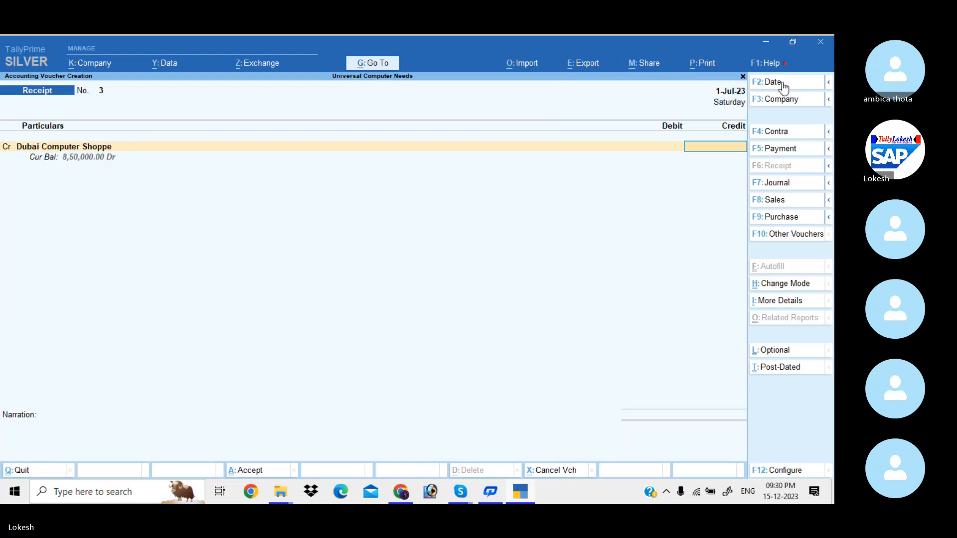
pyautogui.click(783, 85)
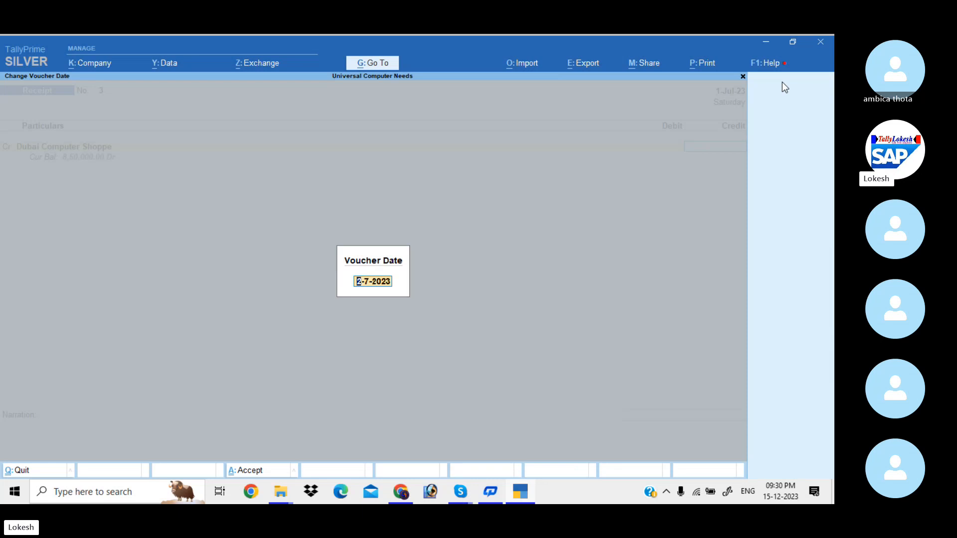
pyautogui.press('Return')
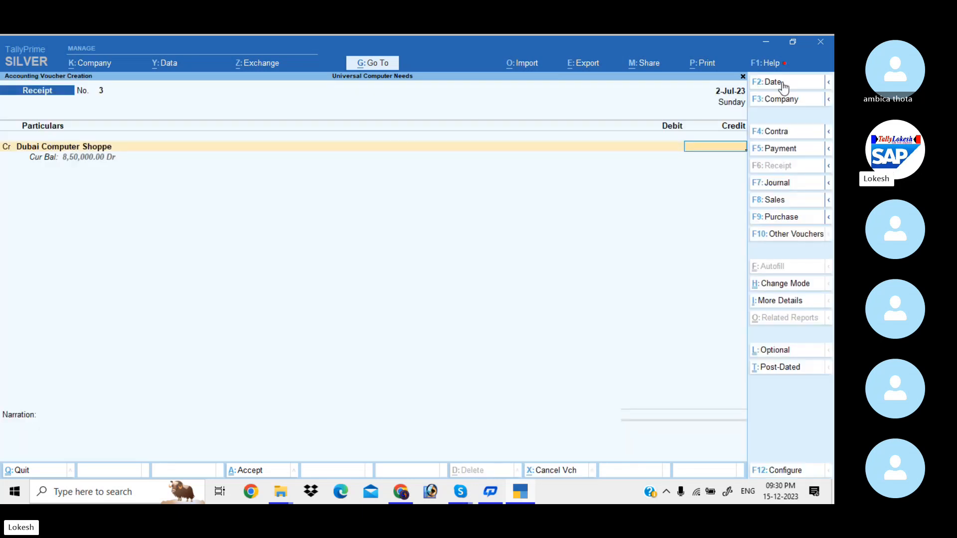
# Enter dhs5,000 as Dubai Computer Shoppe's credit amount, keeping the ₹ 17/dhs exchange rate
pyautogui.write('hs')
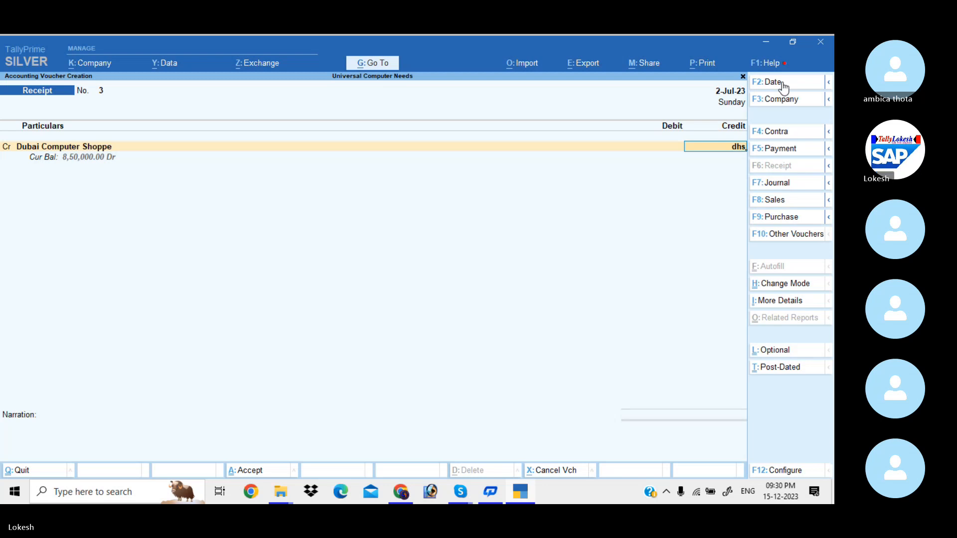
pyautogui.write('5,000')
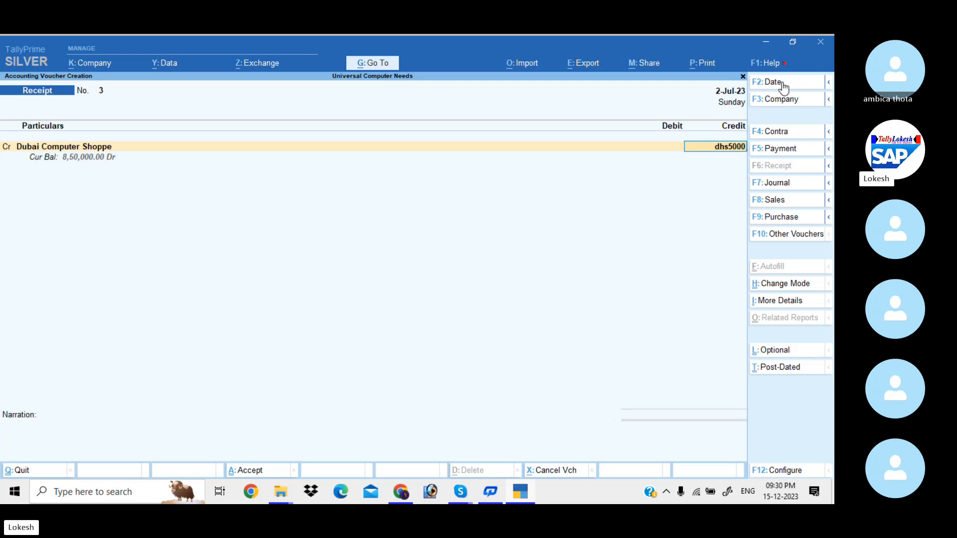
pyautogui.press('Return')
pyautogui.press('Return')
pyautogui.press('Return')
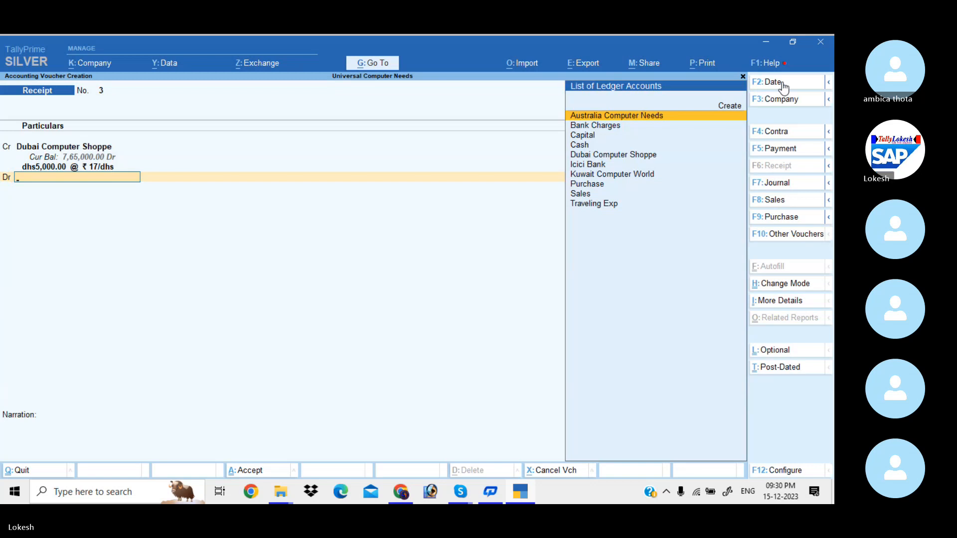
# Debit Icici Bank with dhs5,000, leave the Cheque/DD instrument number and bank name empty, and save the receipt
pyautogui.write('i')
pyautogui.press('Return')
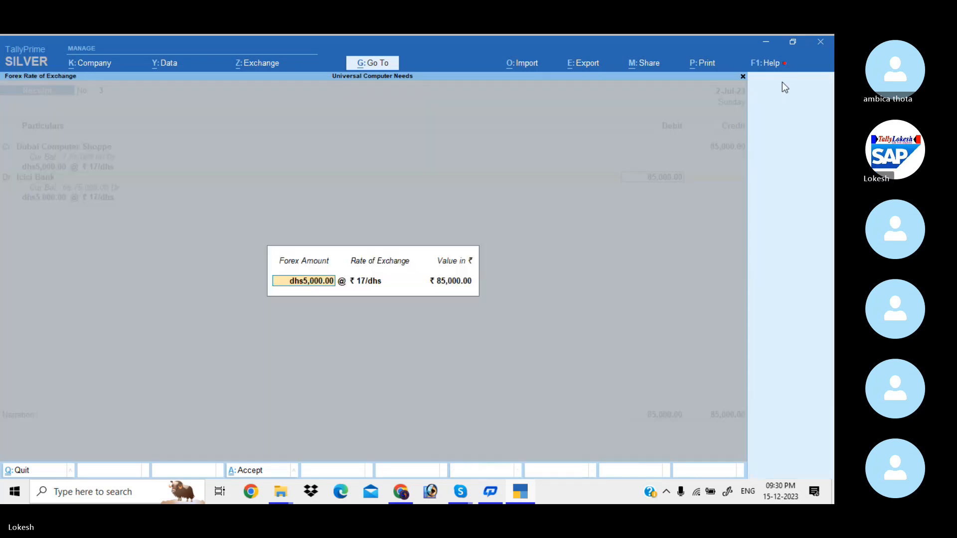
pyautogui.press('Return')
pyautogui.press('Return')
pyautogui.press('Return')
pyautogui.press('Return')
pyautogui.press('Return')
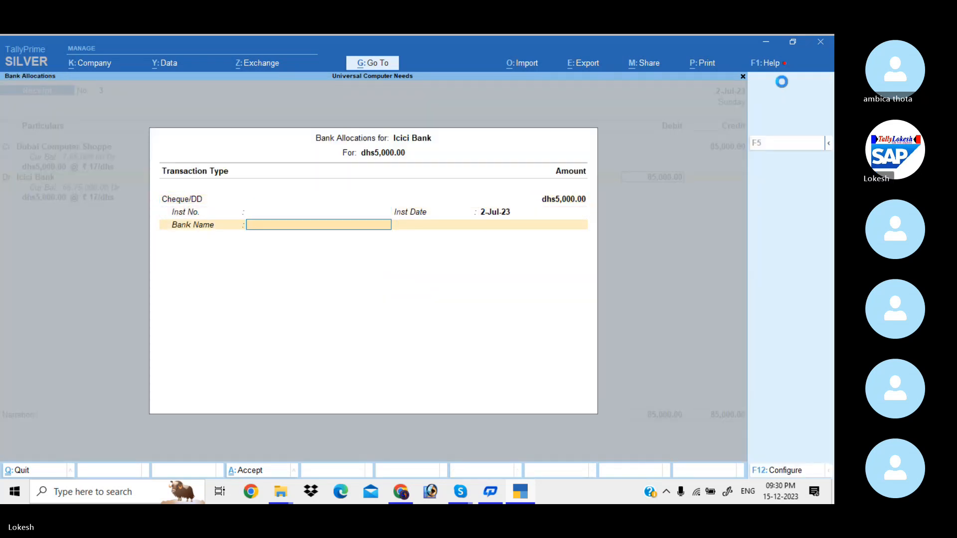
pyautogui.press('Return')
pyautogui.press('Return')
pyautogui.press('Return')
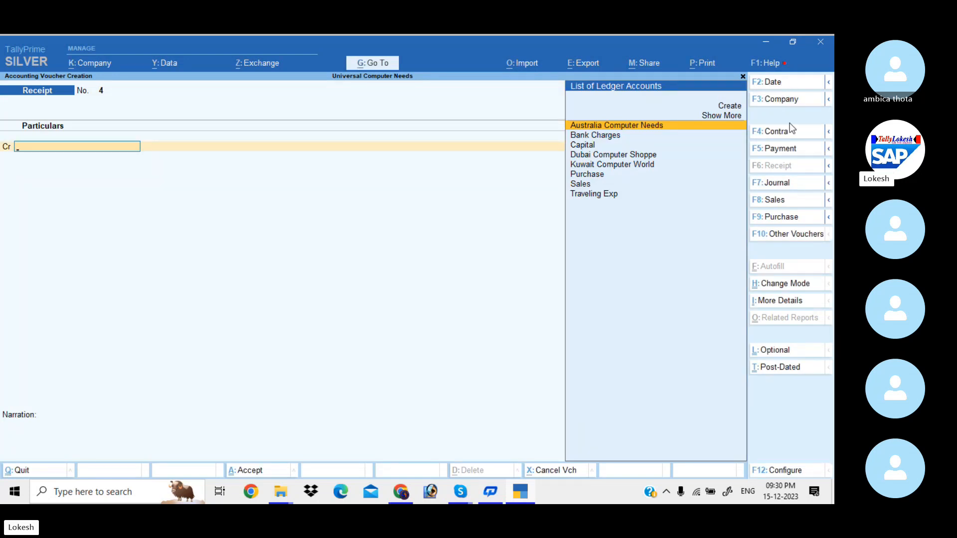
# Open a payment voucher and set its date to 1-Aug-23
pyautogui.click(794, 150)
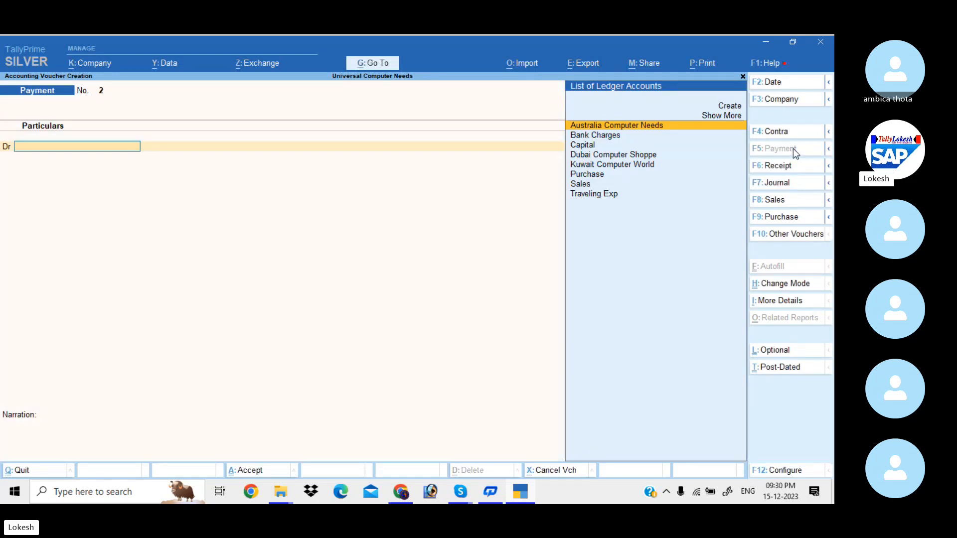
pyautogui.click(783, 84)
pyautogui.write('1-8')
pyautogui.press('Return')
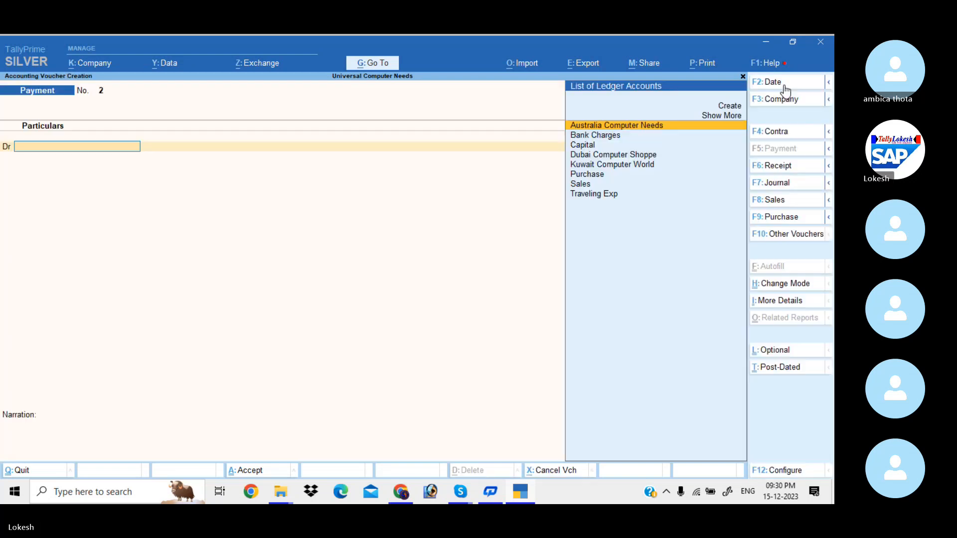
# Debit Traveling Exp with 34,000 in the payment voucher
pyautogui.write('tr')
pyautogui.press('Return')
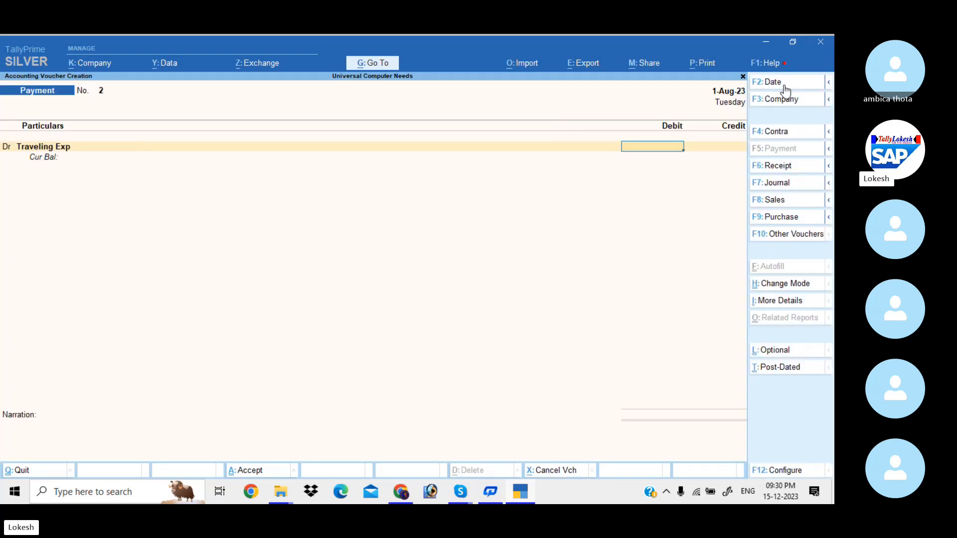
pyautogui.write('34,000')
pyautogui.press('Return')
pyautogui.press('Return')
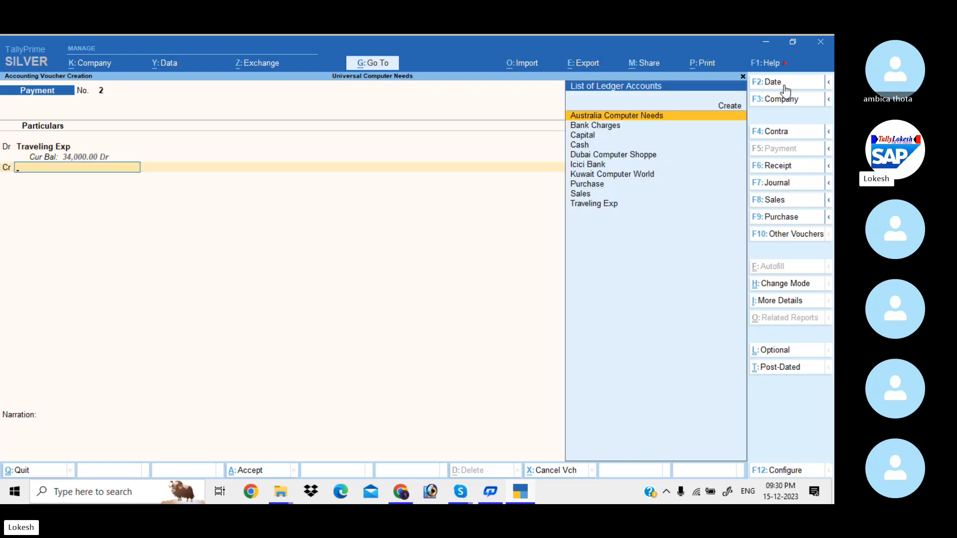
# Credit Cash with 34,000 and save the traveling expense payment without a narration
pyautogui.write('cas')
pyautogui.press('Return')
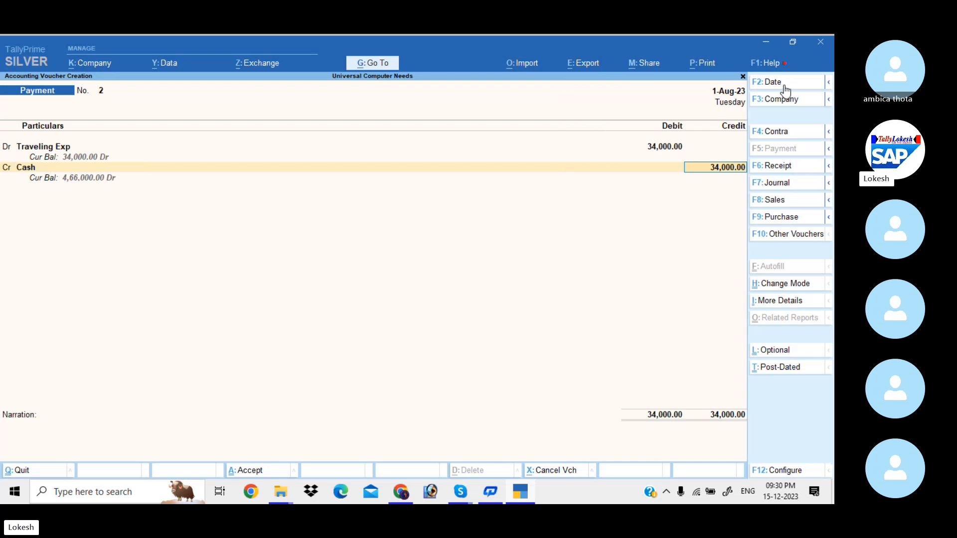
pyautogui.press('Return')
pyautogui.press('Return')
pyautogui.press('Return')
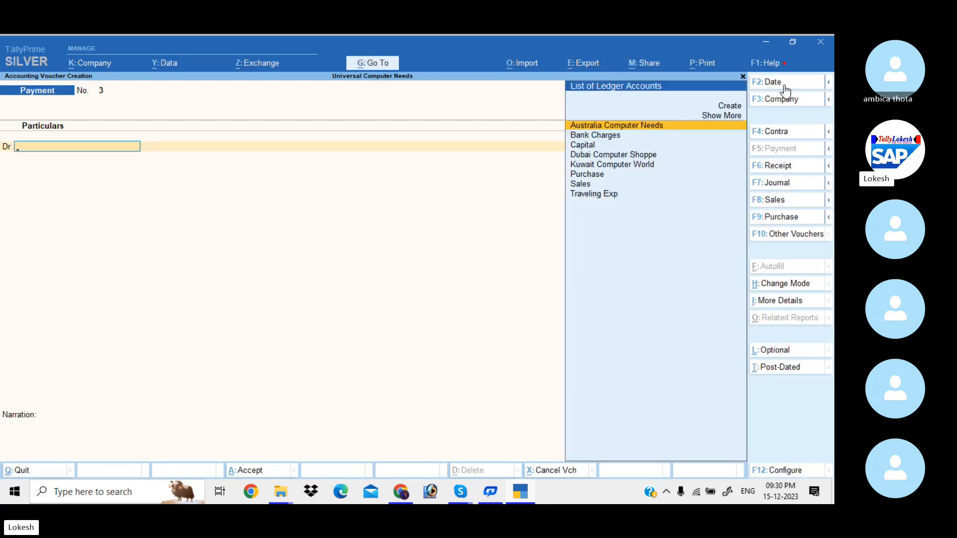
# Set the next payment voucher's date to 2-Aug-23 and debit Bank Charges with 10,000
pyautogui.click(785, 86)
pyautogui.write('2-8')
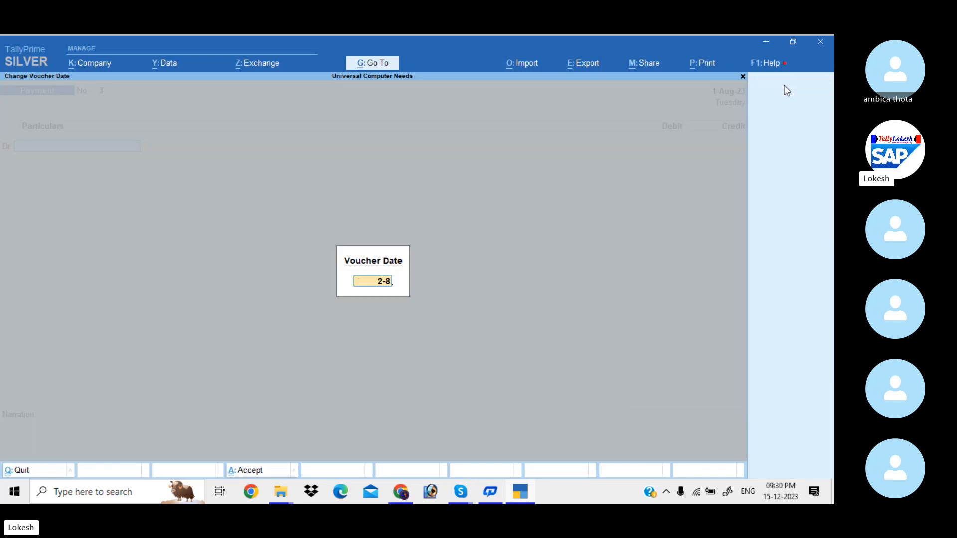
pyautogui.press('Return')
pyautogui.write('Ba')
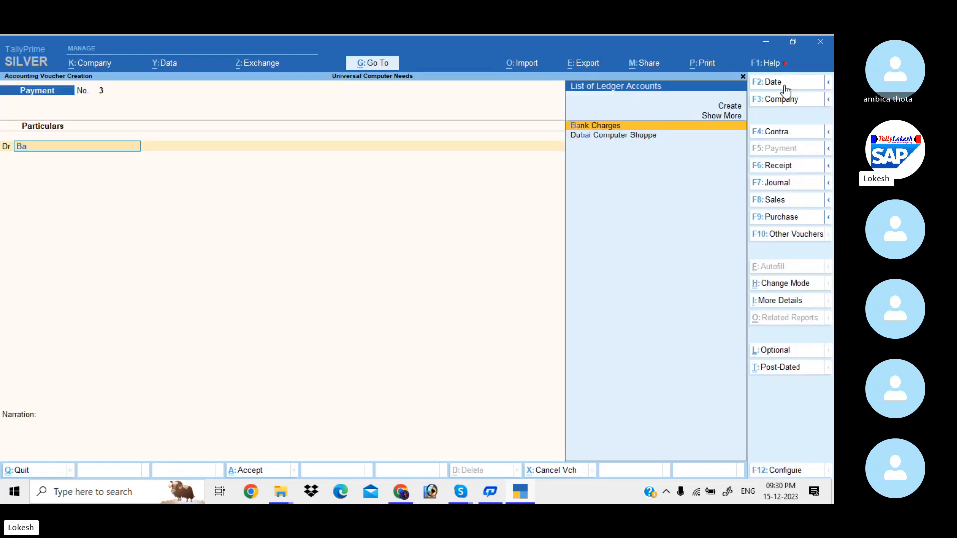
pyautogui.press('Return')
pyautogui.write('10000')
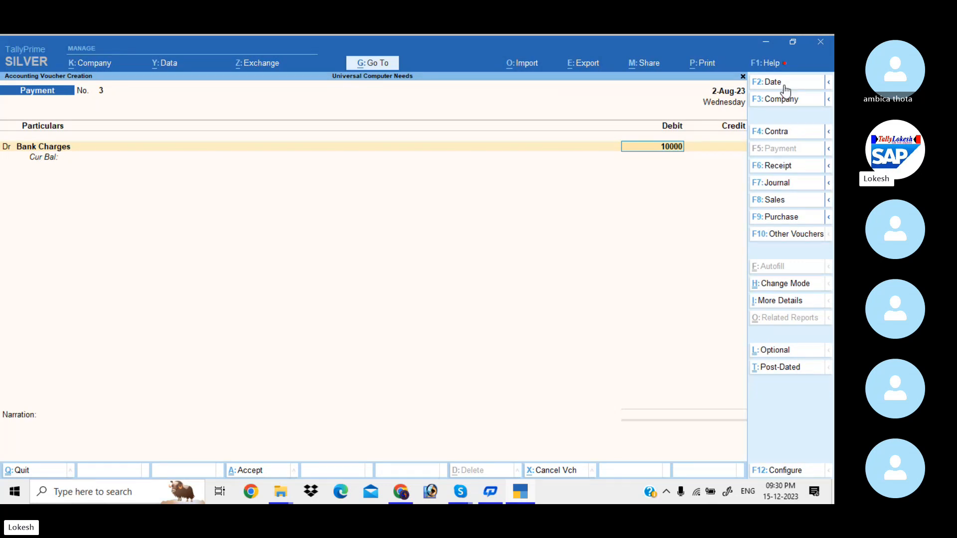
pyautogui.press('Return')
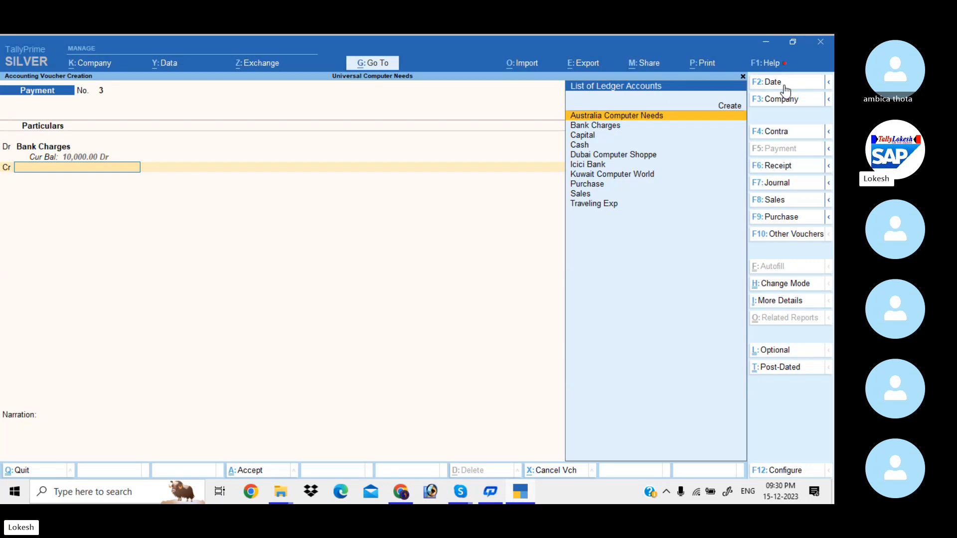
# Credit Icici Bank with 10,000, keep the default cheque allocation, and save the bank charges payment
pyautogui.write('i')
pyautogui.press('Return')
pyautogui.press('Return')
pyautogui.press('Return')
pyautogui.press('Return')
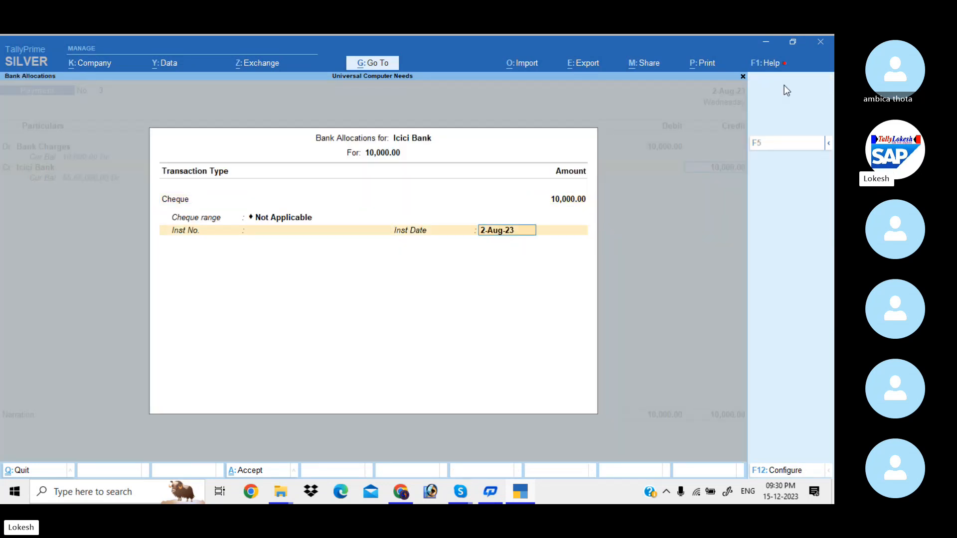
pyautogui.press('Return')
pyautogui.press('Return')
pyautogui.press('Return')
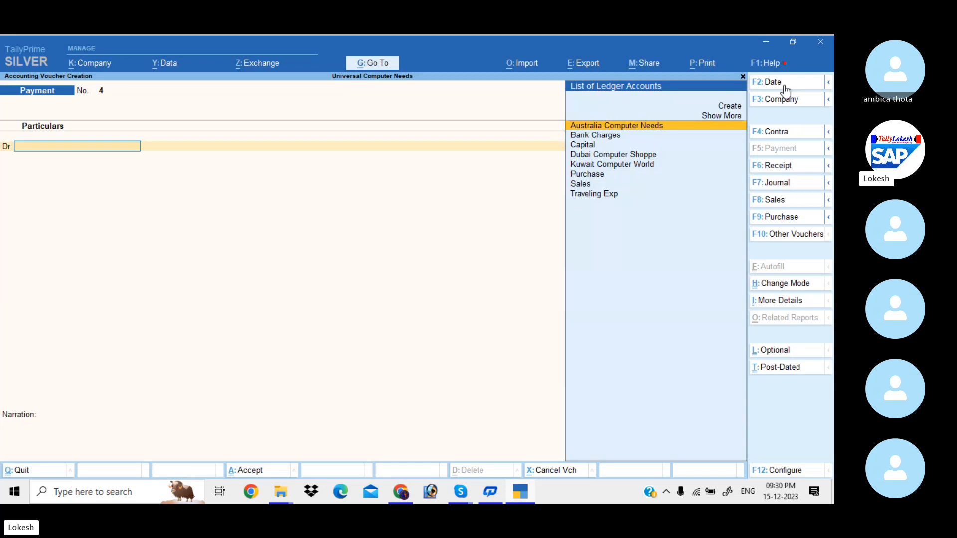
# Leave payment voucher entry and open the Day Book
pyautogui.press('Escape')
pyautogui.press('Return')
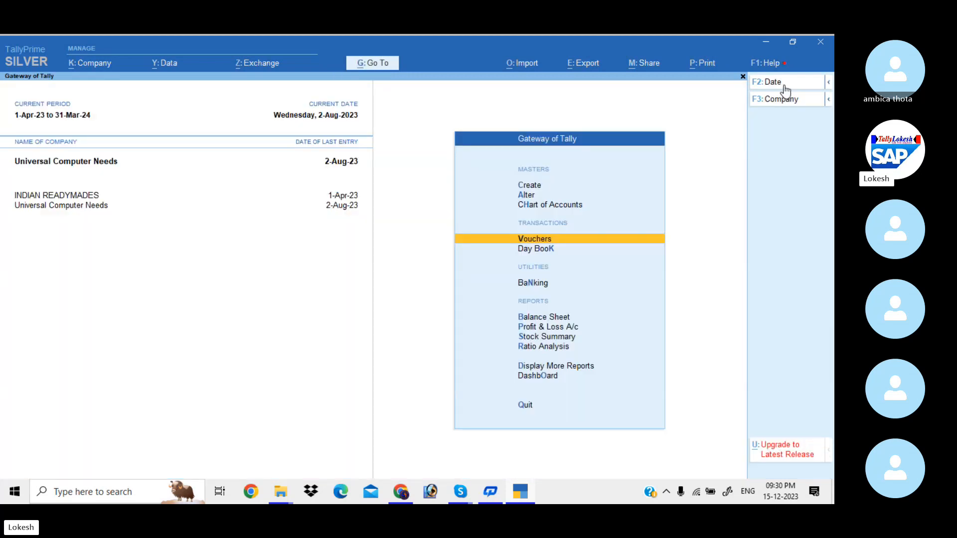
pyautogui.press('Up')
pyautogui.press('Down')
pyautogui.press('Down')
pyautogui.press('Return')
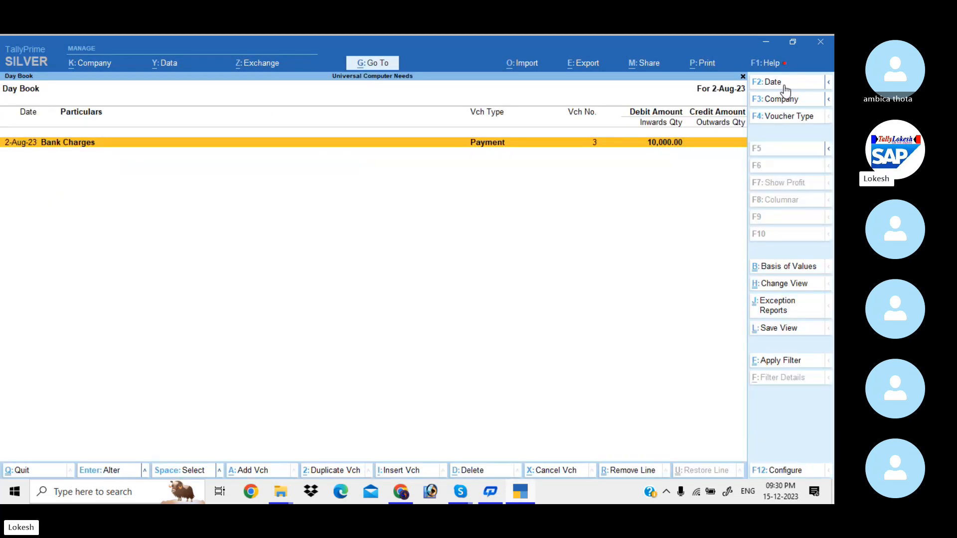
# Set the Day Book period to 1-Apr-23 to 2-Aug-23, review the listed vouchers, and close the report
pyautogui.click(785, 88)
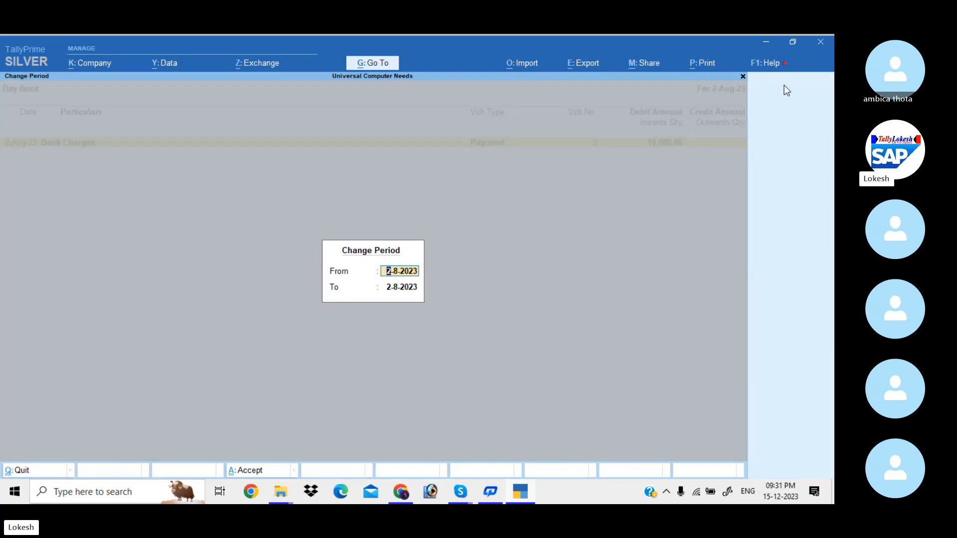
pyautogui.press('Return')
pyautogui.press('Return')
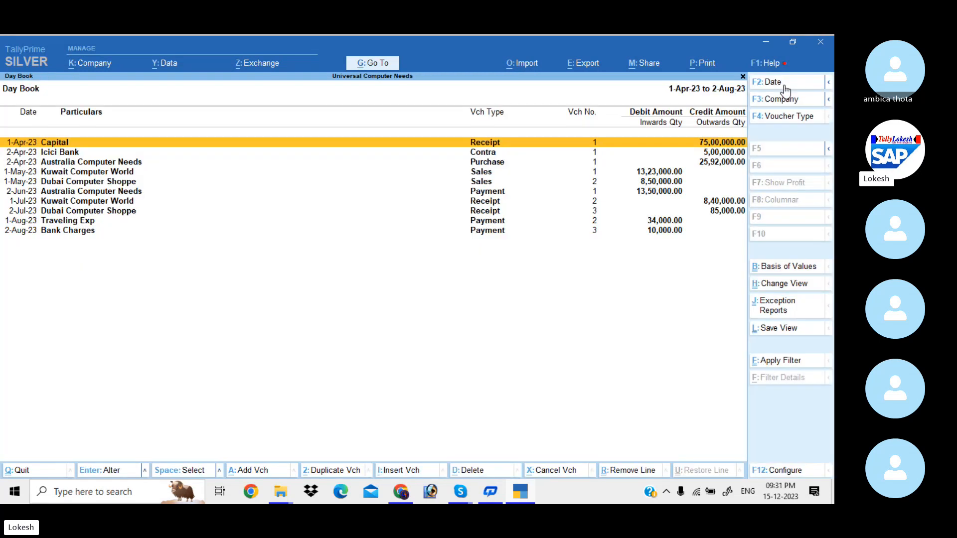
pyautogui.press('Down')
pyautogui.press('Down')
pyautogui.press('Down')
pyautogui.press('Down')
pyautogui.press('Down')
pyautogui.press('Escape')
# Open the Profit & Loss A/c in detailed form and review its entries through to the nett result
pyautogui.press('Down')
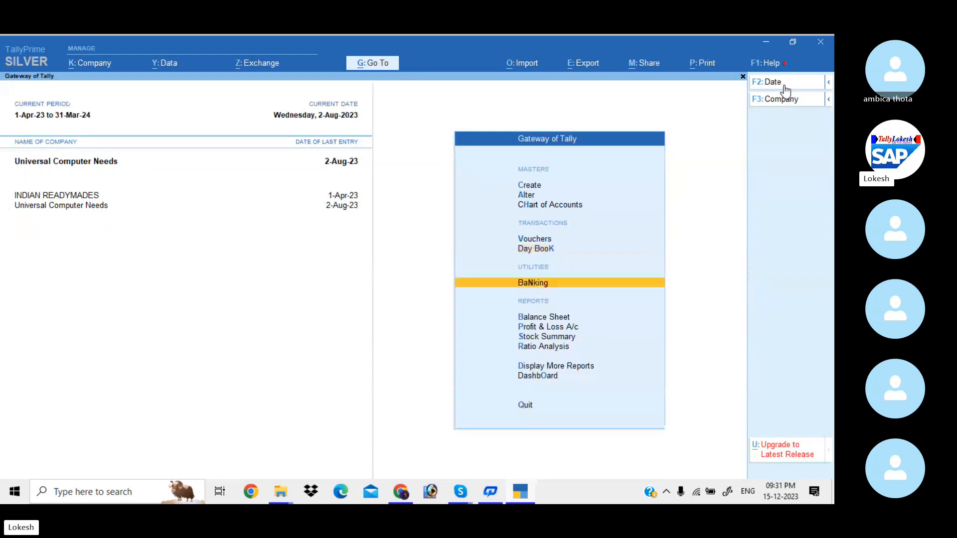
pyautogui.press('Down')
pyautogui.press('Down')
pyautogui.press('Return')
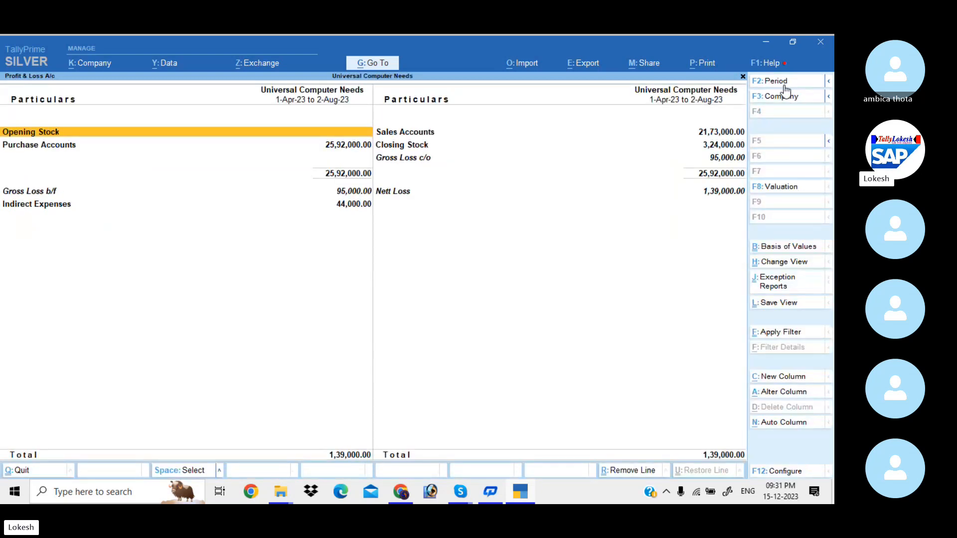
pyautogui.hotkey('alt', 'F5')
pyautogui.press('Right')
pyautogui.press('Down')
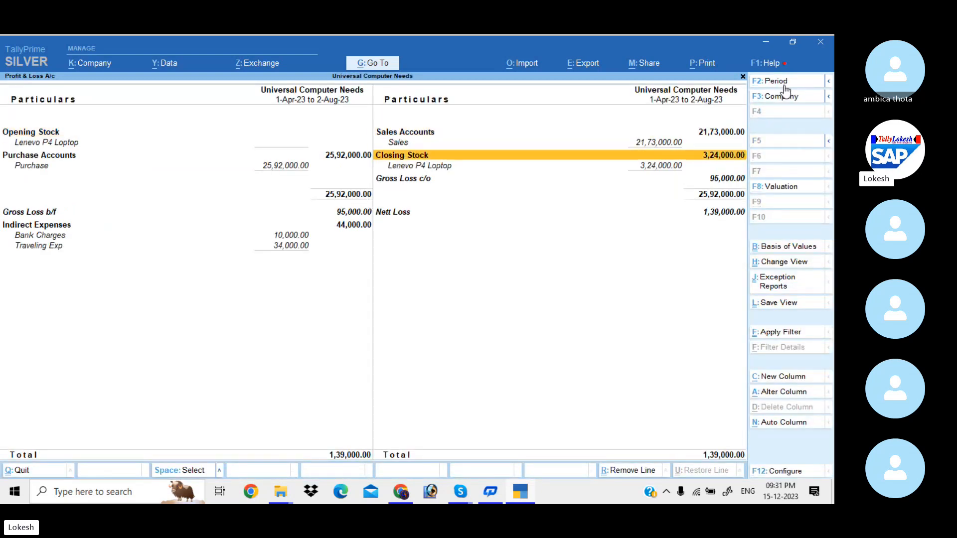
pyautogui.press('Down')
pyautogui.press('Down')
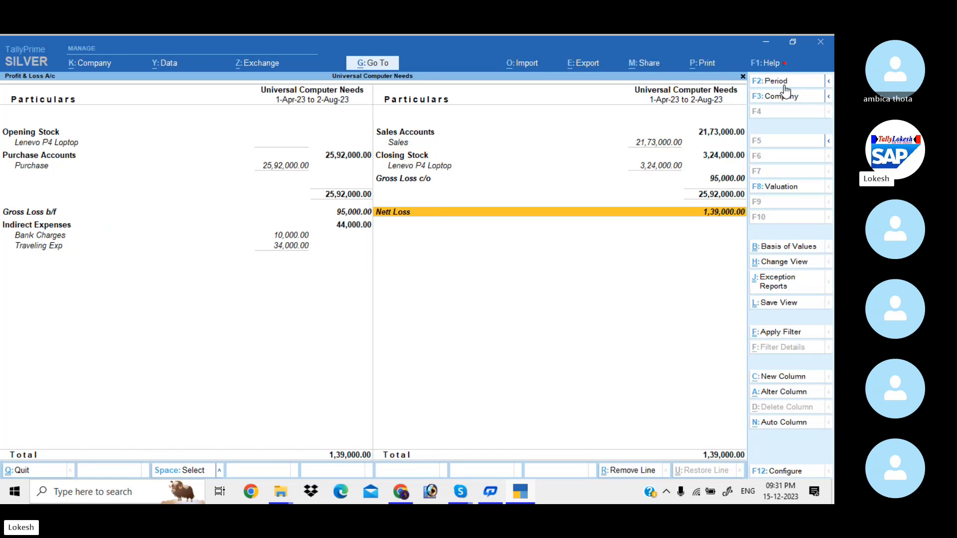
# Add a Profit & Loss column for Universal Computer Needs from 1-Apr-23 in $ at ₹ 54/$, keeping Default stock valuation and Actuals
pyautogui.press('alt')
pyautogui.hotkey('alt', 'c')
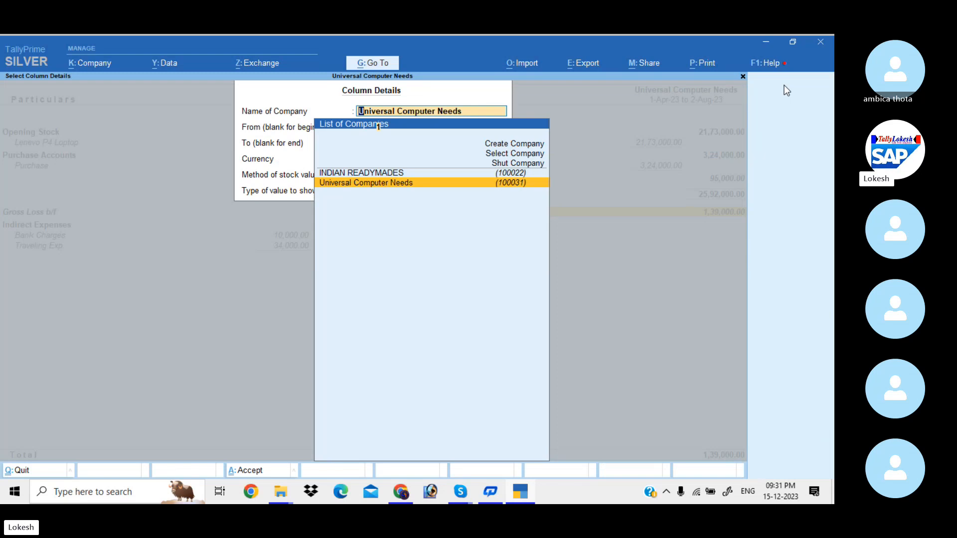
pyautogui.press('Return')
pyautogui.press('Return')
pyautogui.press('Return')
pyautogui.press('Down')
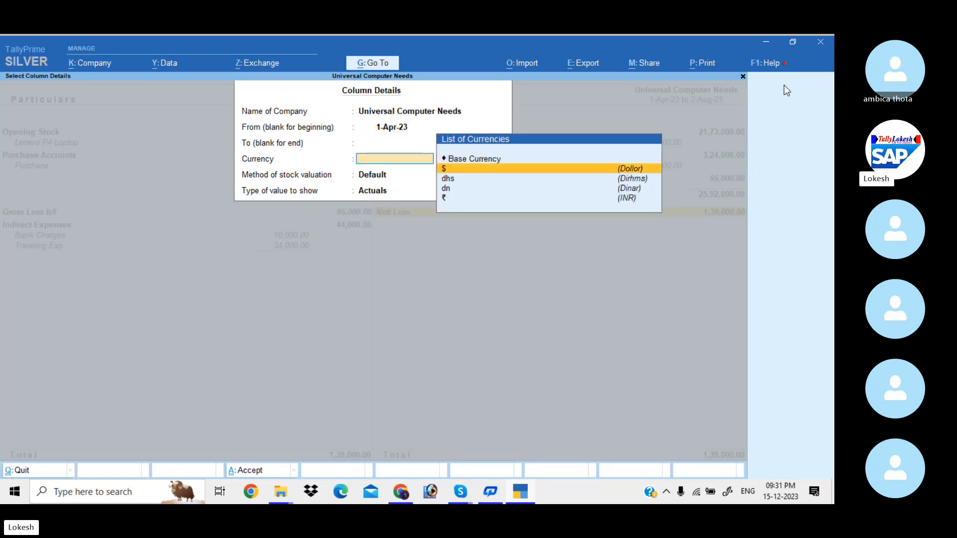
pyautogui.press('Return')
pyautogui.press('Return')
pyautogui.press('Return')
pyautogui.press('Return')
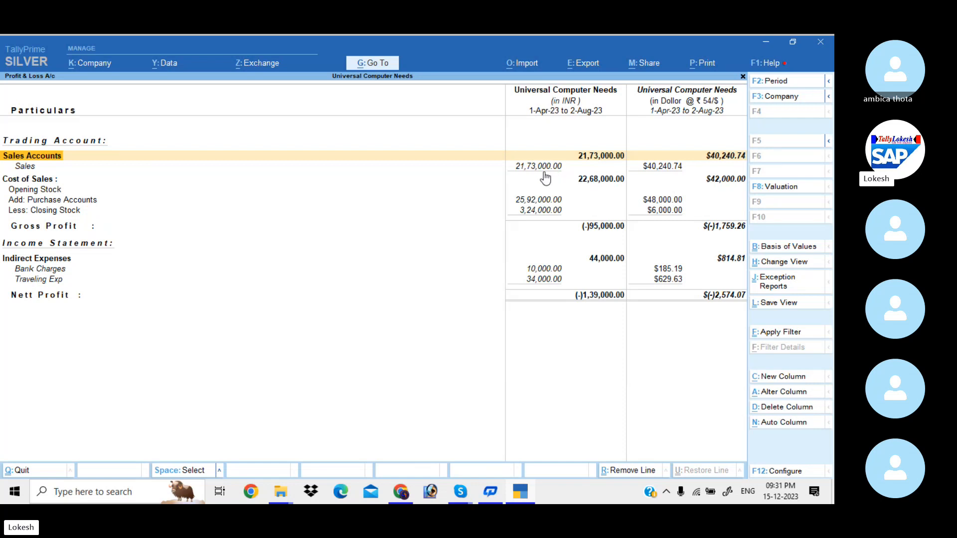
# Add another Profit & Loss column from 1-Apr-23 in dhs at ₹ 17/dhs, with Default stock valuation and Actuals
pyautogui.hotkey('alt', 'c')
pyautogui.press('Return')
pyautogui.press('Return')
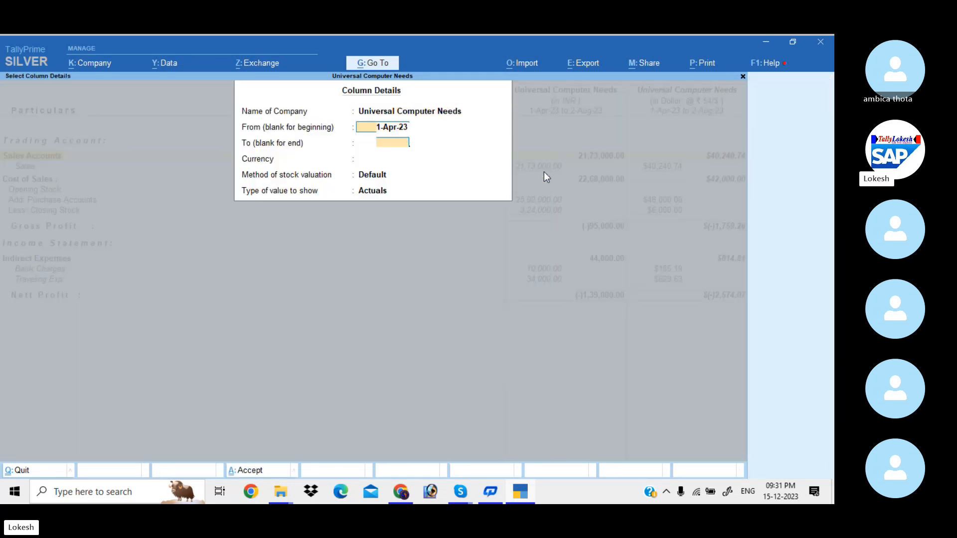
pyautogui.press('Return')
pyautogui.press('Down')
pyautogui.press('Down')
pyautogui.press('Return')
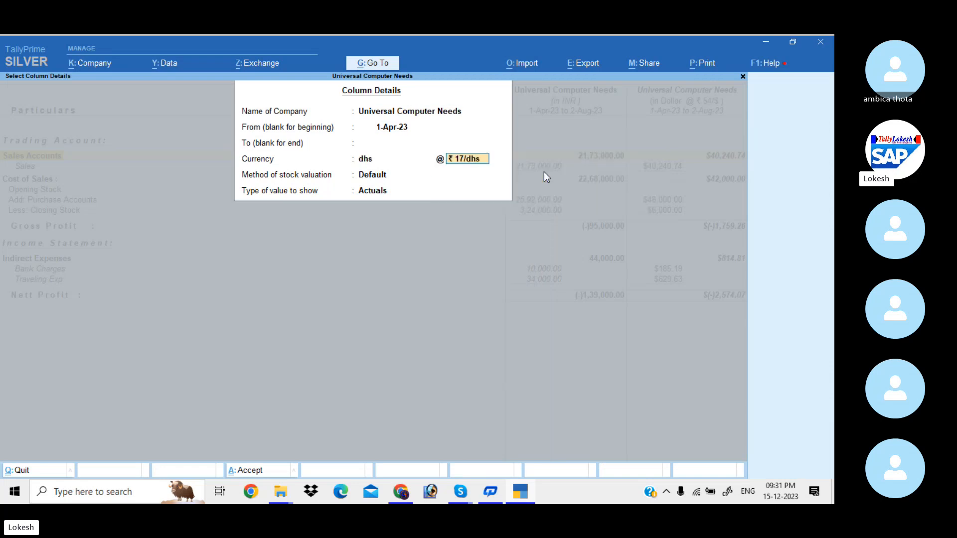
pyautogui.press('Return')
pyautogui.press('Return')
pyautogui.press('Return')
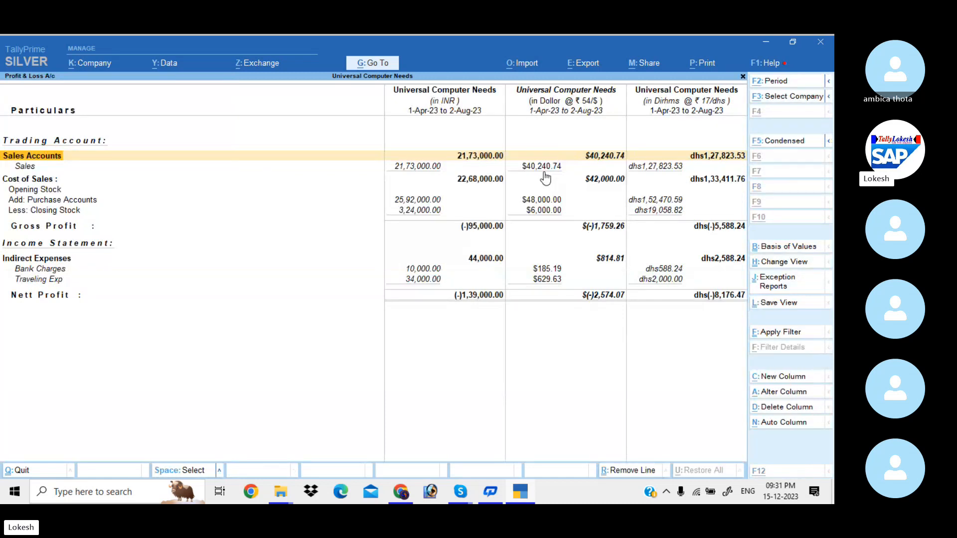
# Add a further Profit & Loss column from 1-Apr-23 in dn at ₹ 210/dn, with Default stock valuation and Actuals
pyautogui.hotkey('alt', 'c')
pyautogui.press('Return')
pyautogui.press('Return')
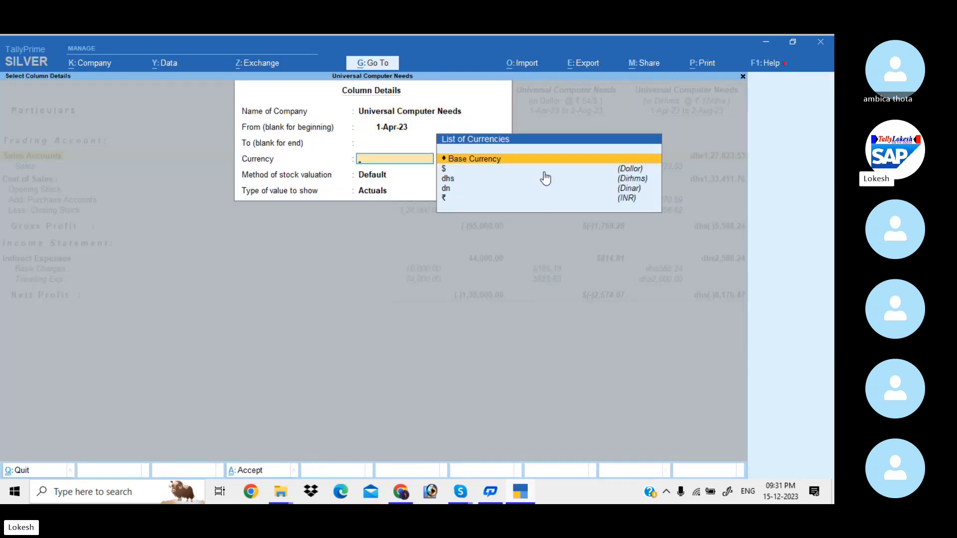
pyautogui.press('Down')
pyautogui.press('Down')
pyautogui.press('Down')
pyautogui.press('Return')
pyautogui.press('Return')
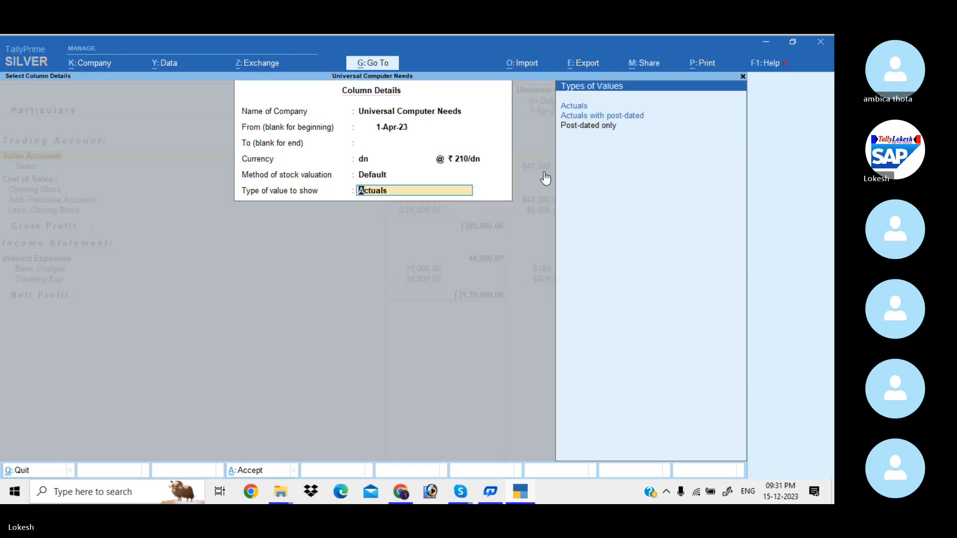
pyautogui.press('Return')
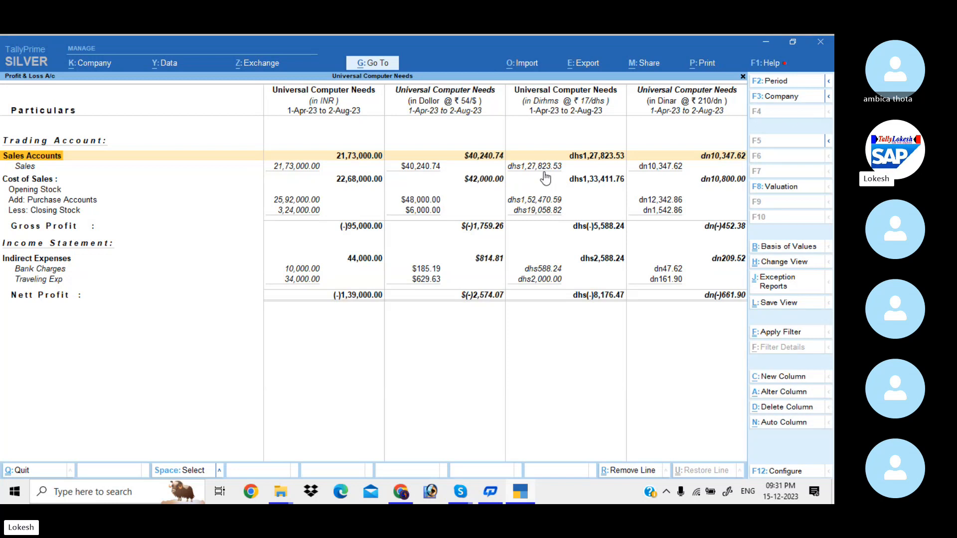
# Close the Profit & Loss A/c, view the company's Dashboard, and return to the Gateway of Tally
pyautogui.press('Escape')
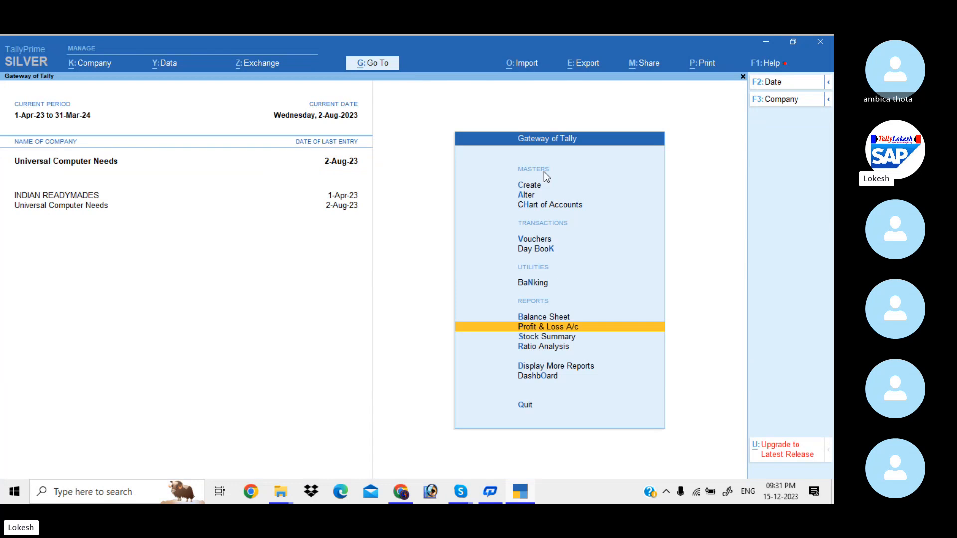
pyautogui.press('Down')
pyautogui.press('Down')
pyautogui.press('Down')
pyautogui.press('Down')
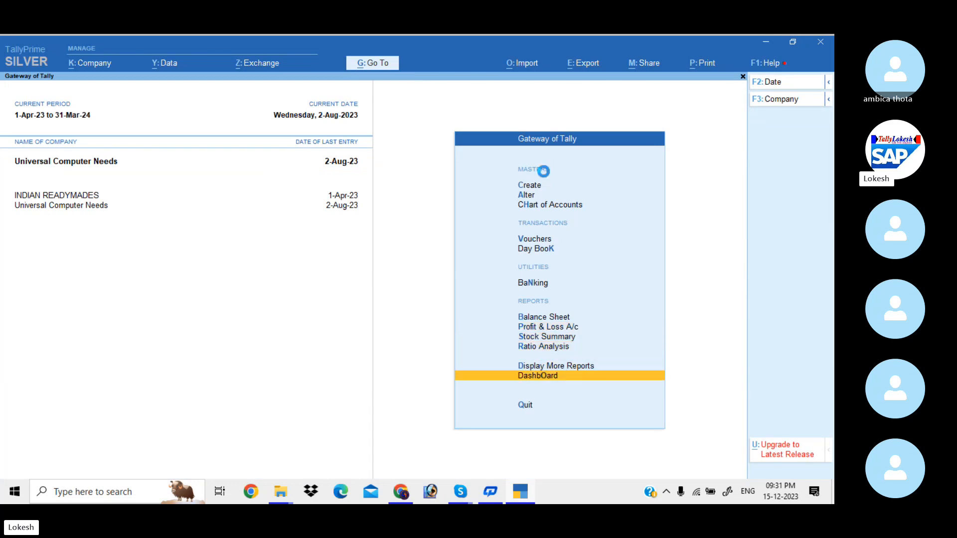
pyautogui.press('Return')
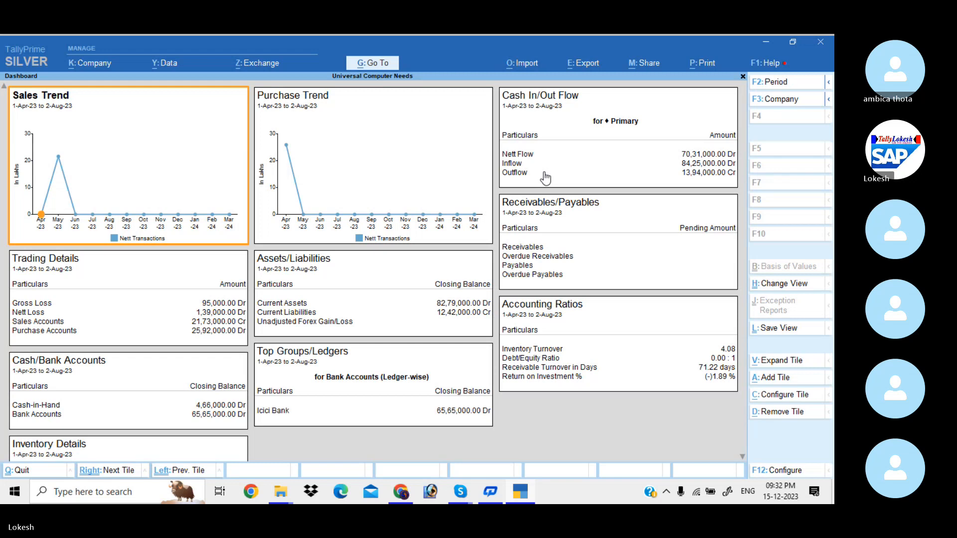
pyautogui.press('Escape')
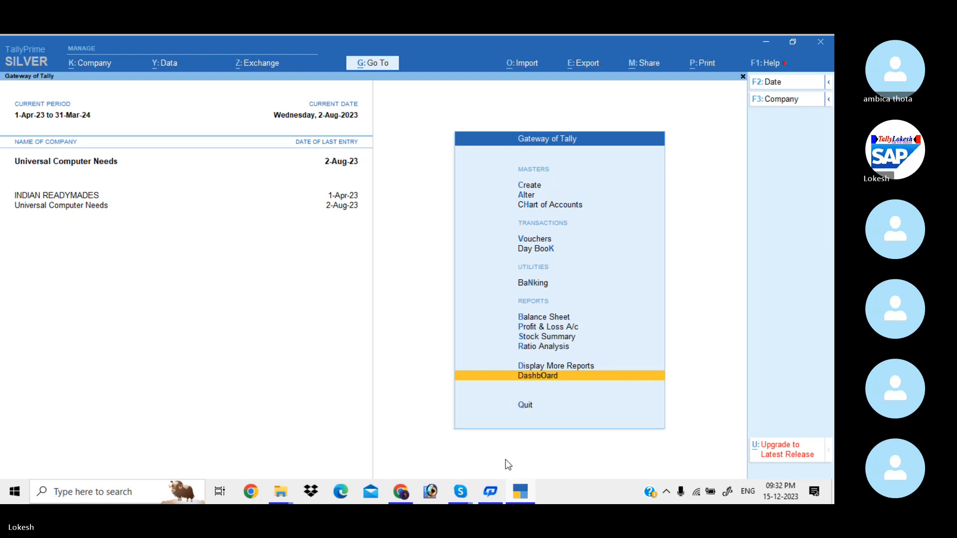
# Switch to the Skype call window
pyautogui.moveTo(460, 492)
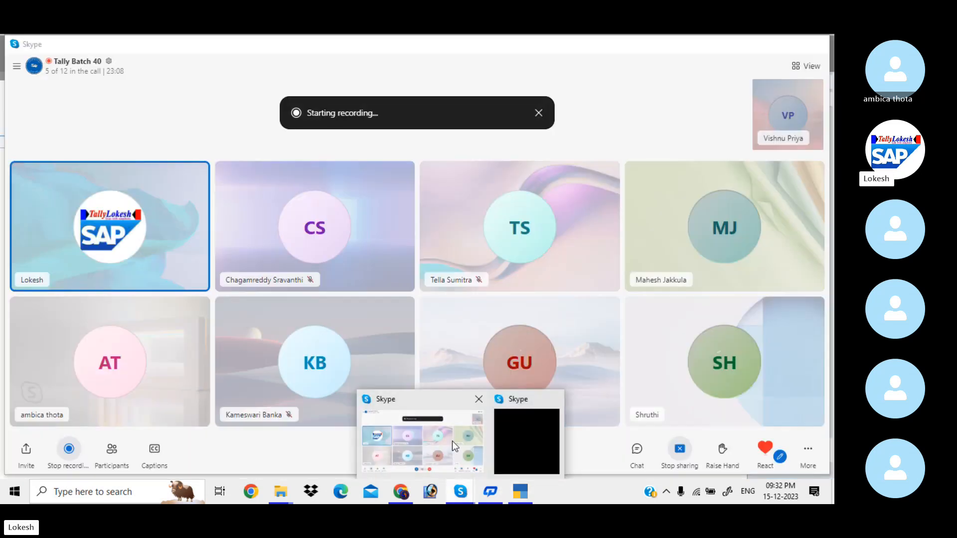
pyautogui.click(452, 442)
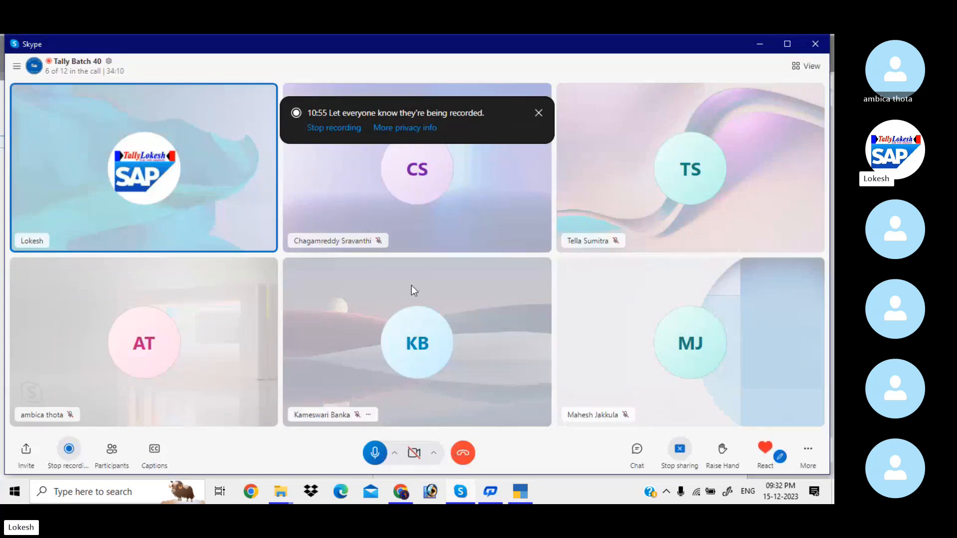